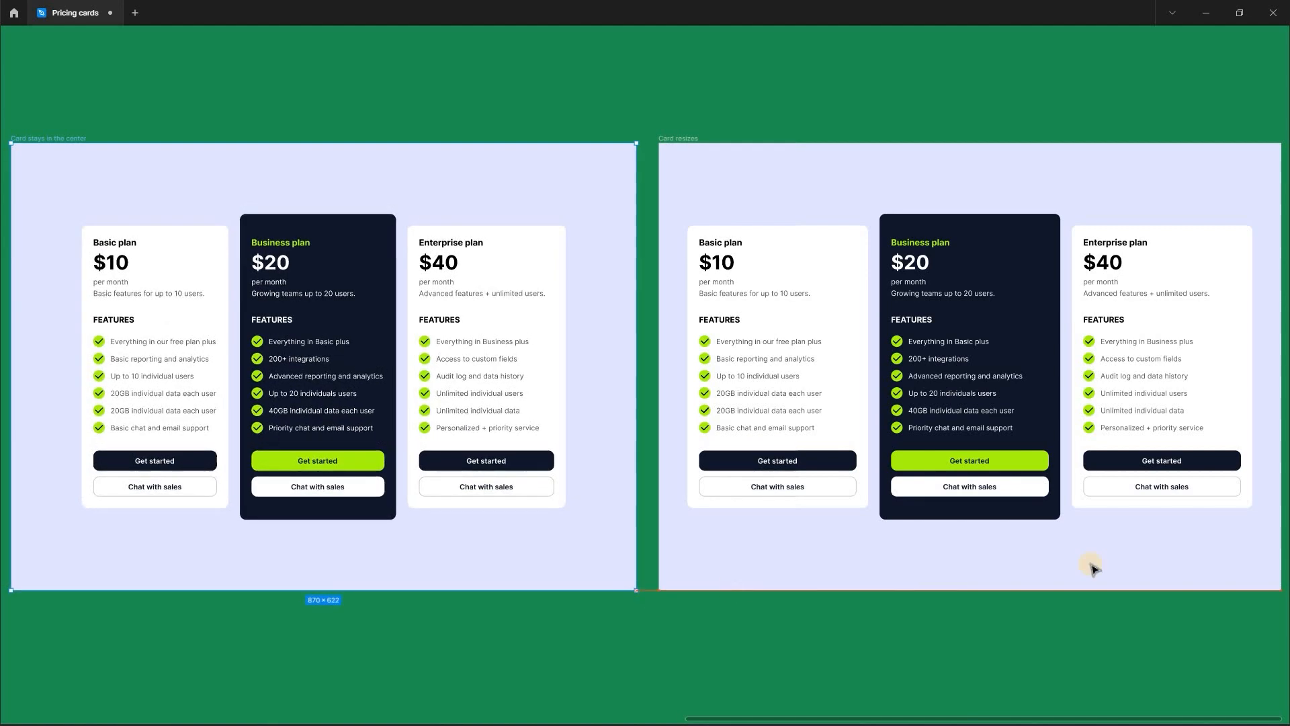
- Narrow the "Card resizes" frame to preview how its pricing cards respond to a smaller width
left_click(1091, 567)
left_click_drag(1282, 590, 982, 579)
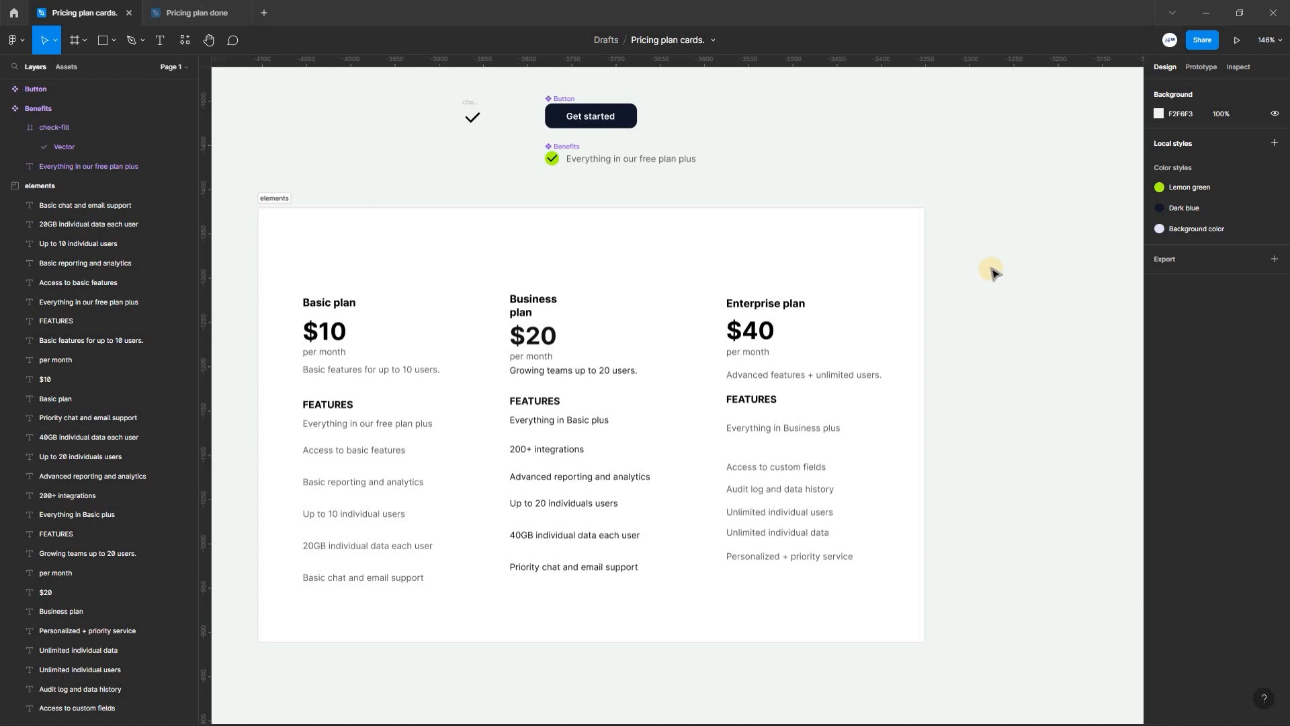
- Examine the Button and Benefits components and the loose Basic plan texts in the elements frame
left_click(562, 102)
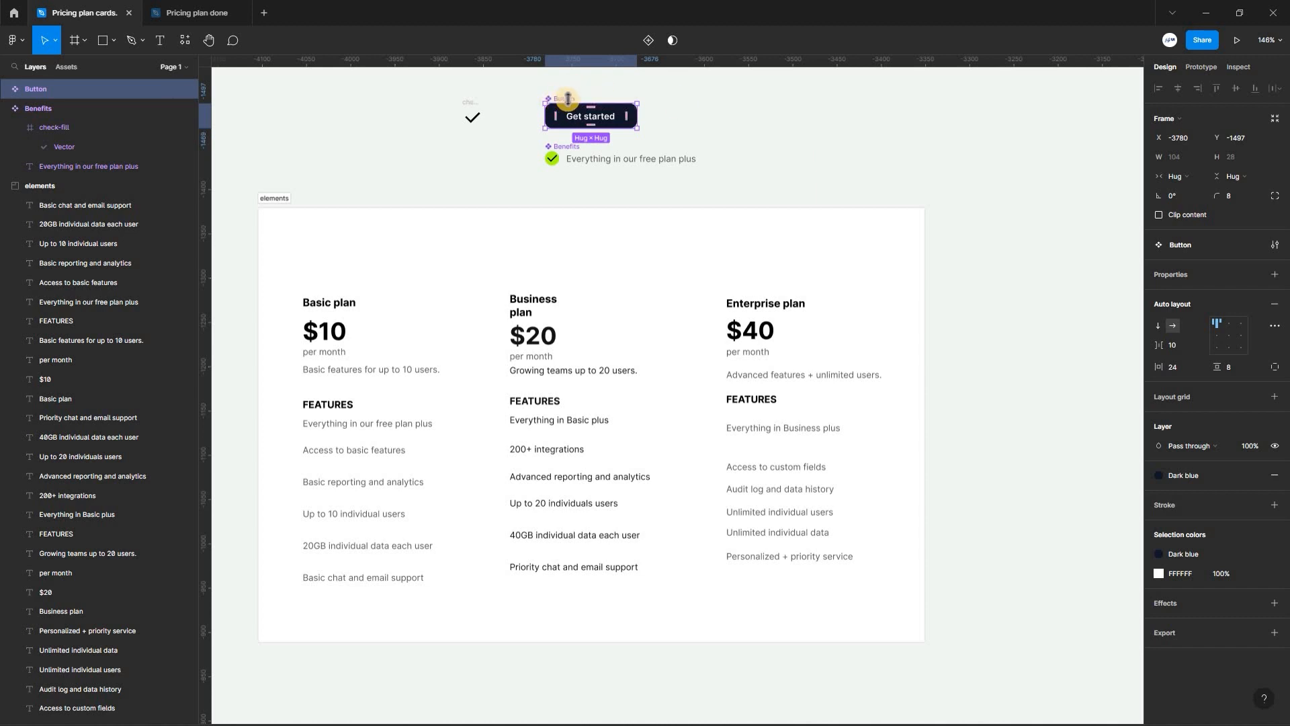
left_click(563, 162)
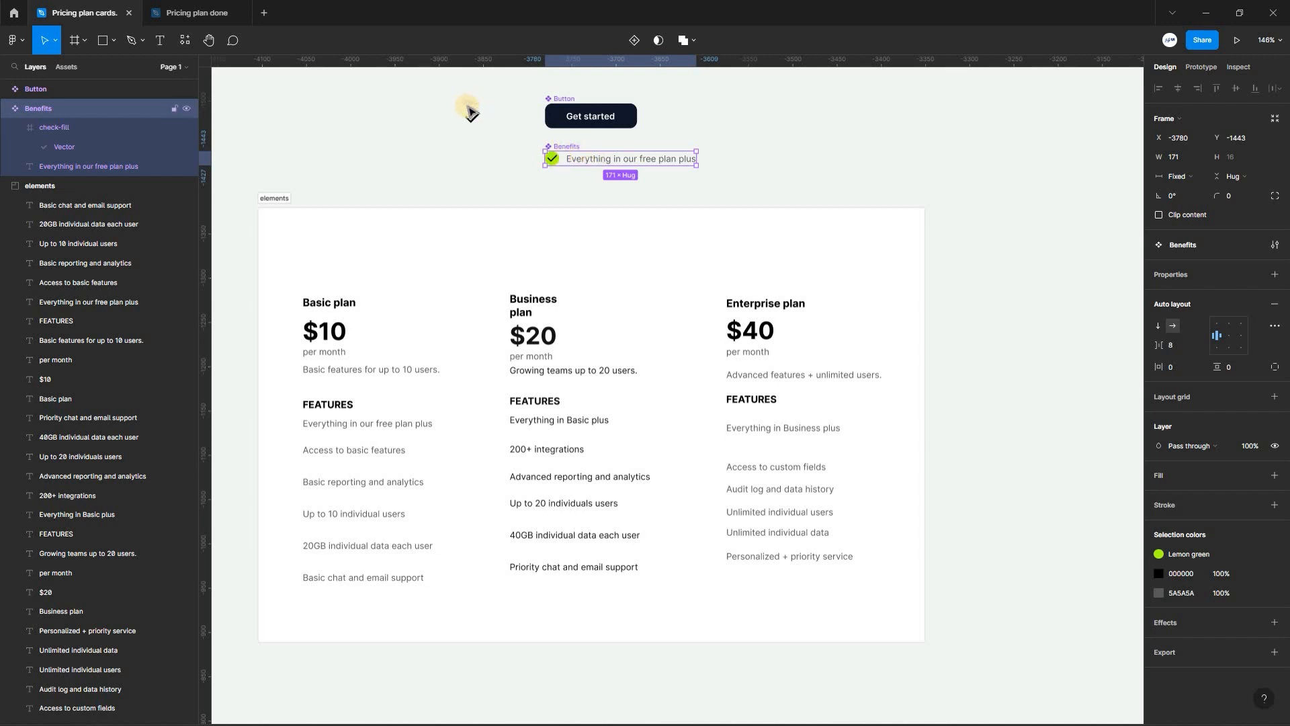
left_click_drag(314, 264, 432, 576)
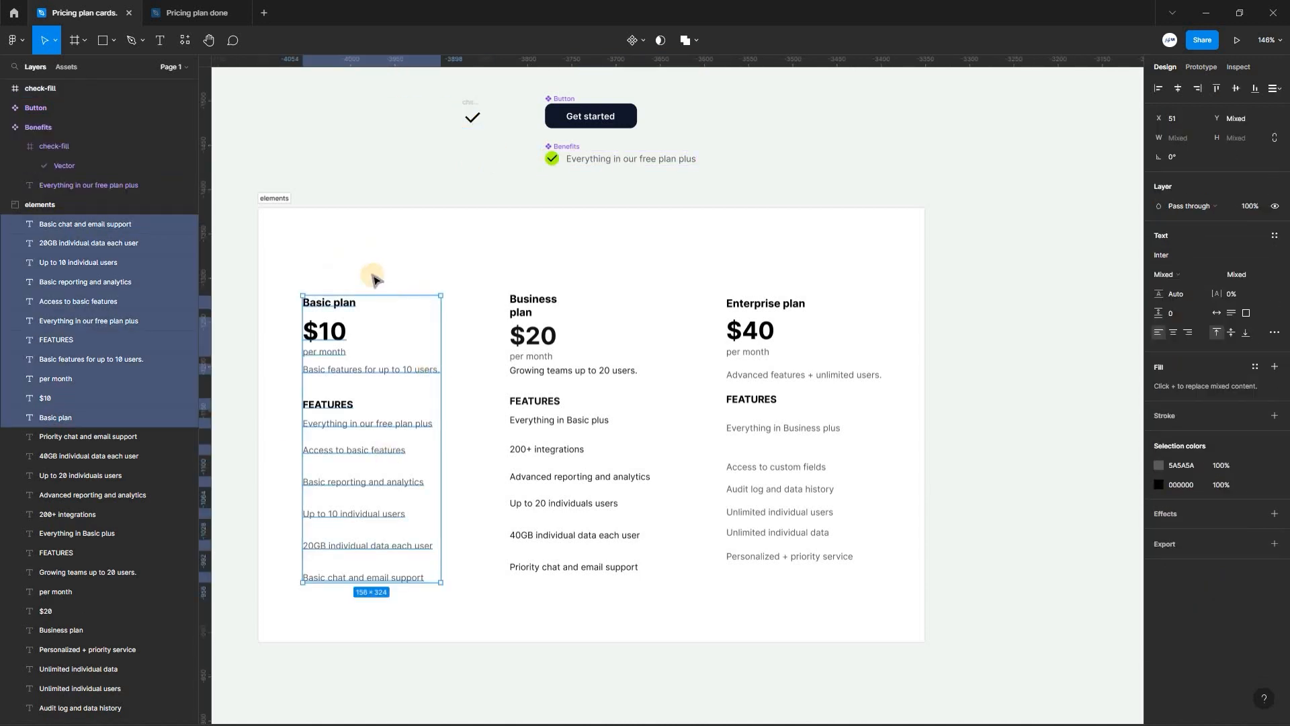
- Move the Basic plan title, $10 price, "per month" and description texts onto empty canvas beside the elements frame
left_click(390, 297)
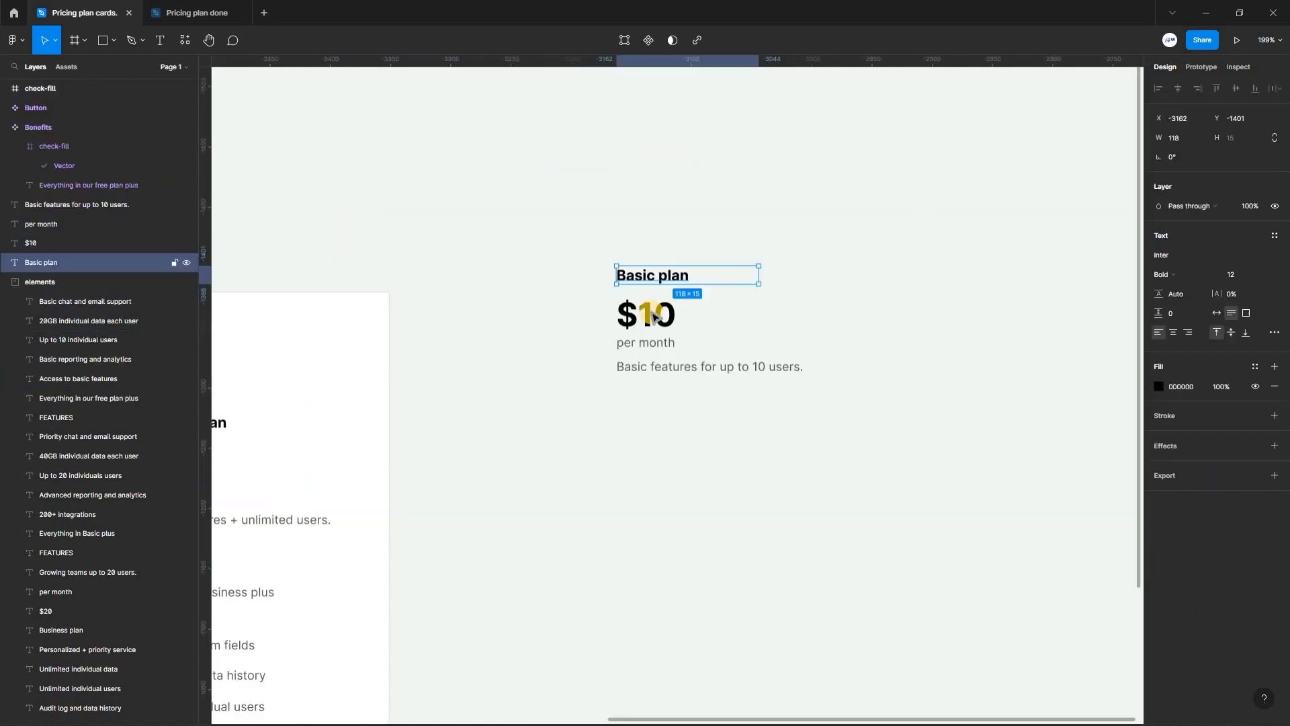
left_click(664, 339)
key("Tab")
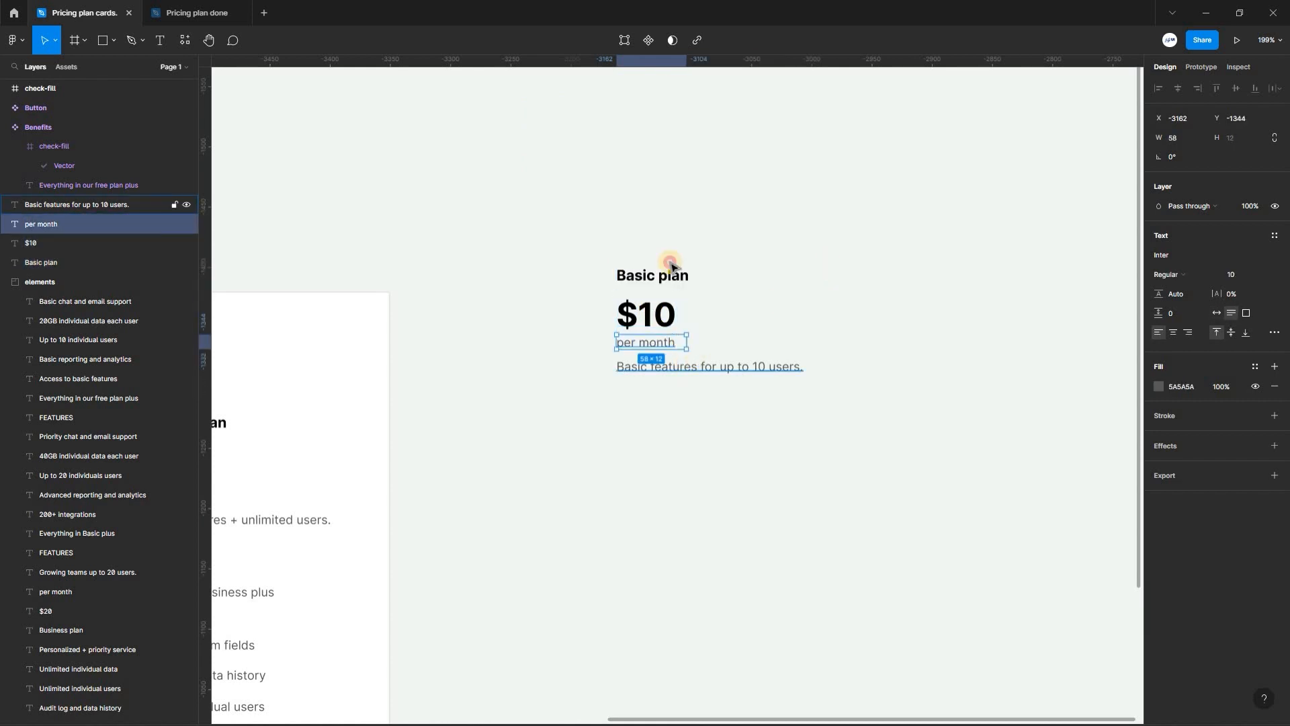
key("Tab")
left_click(804, 430)
- Wrap the four Basic plan heading texts in a vertical auto layout frame named Header with an item spacing of 4
left_click_drag(576, 230, 840, 383)
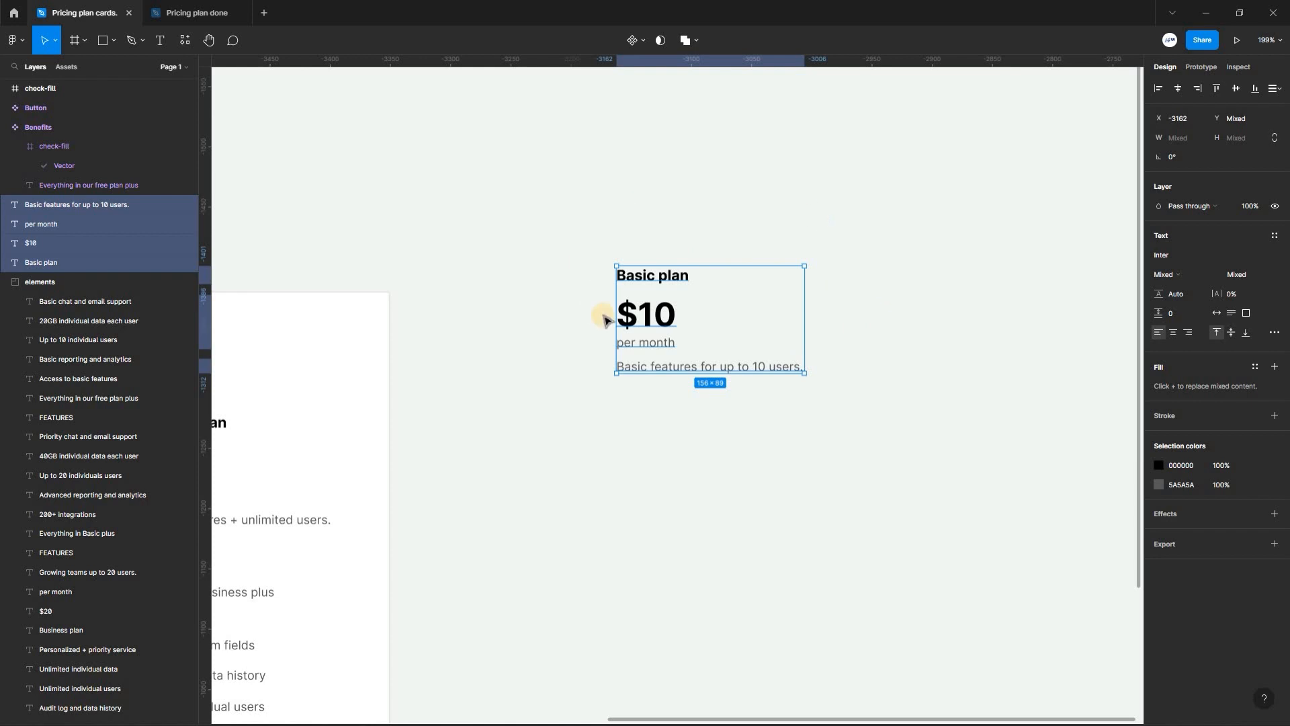
right_click(659, 278)
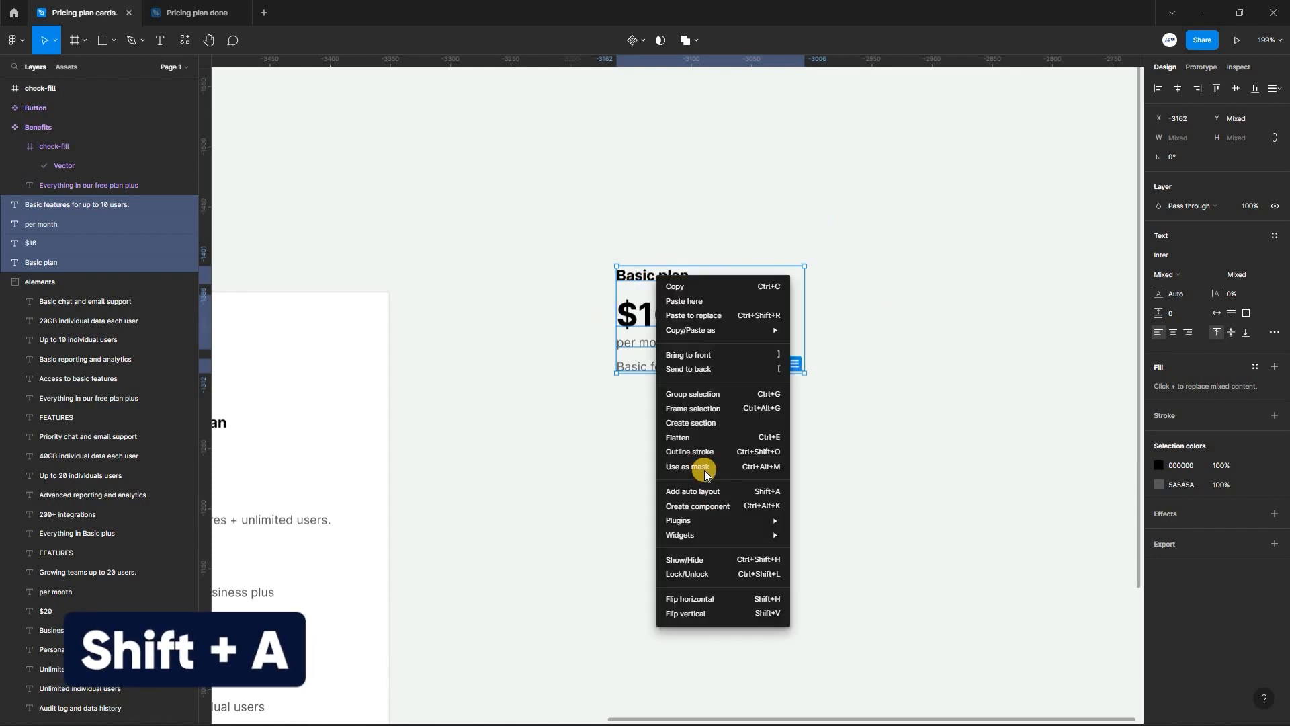
left_click(721, 491)
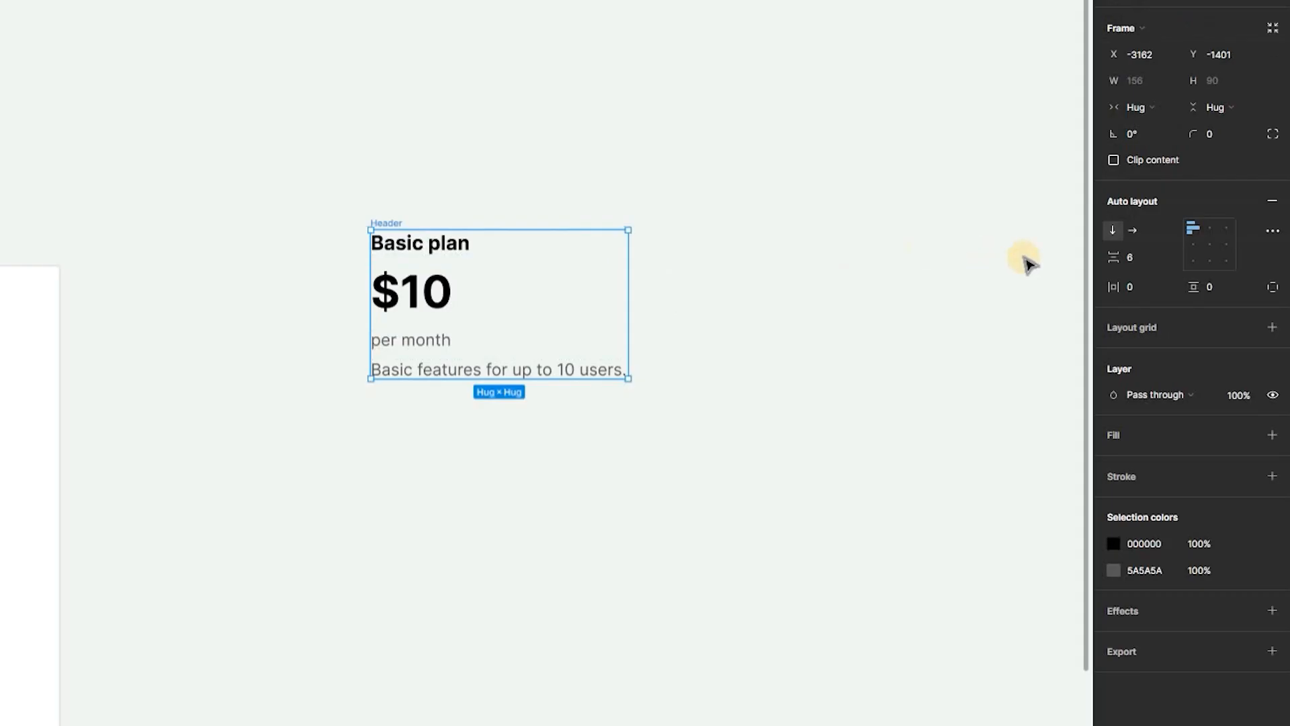
left_click(1121, 259)
type("4")
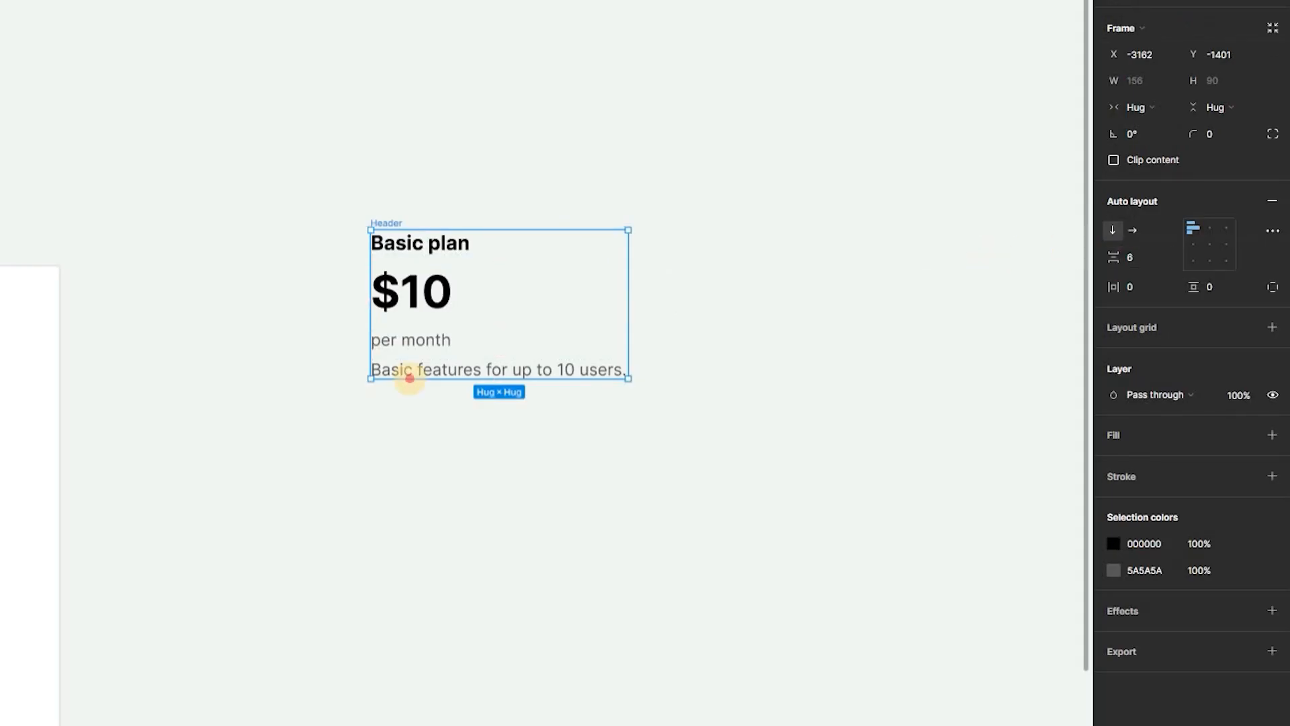
key("Return")
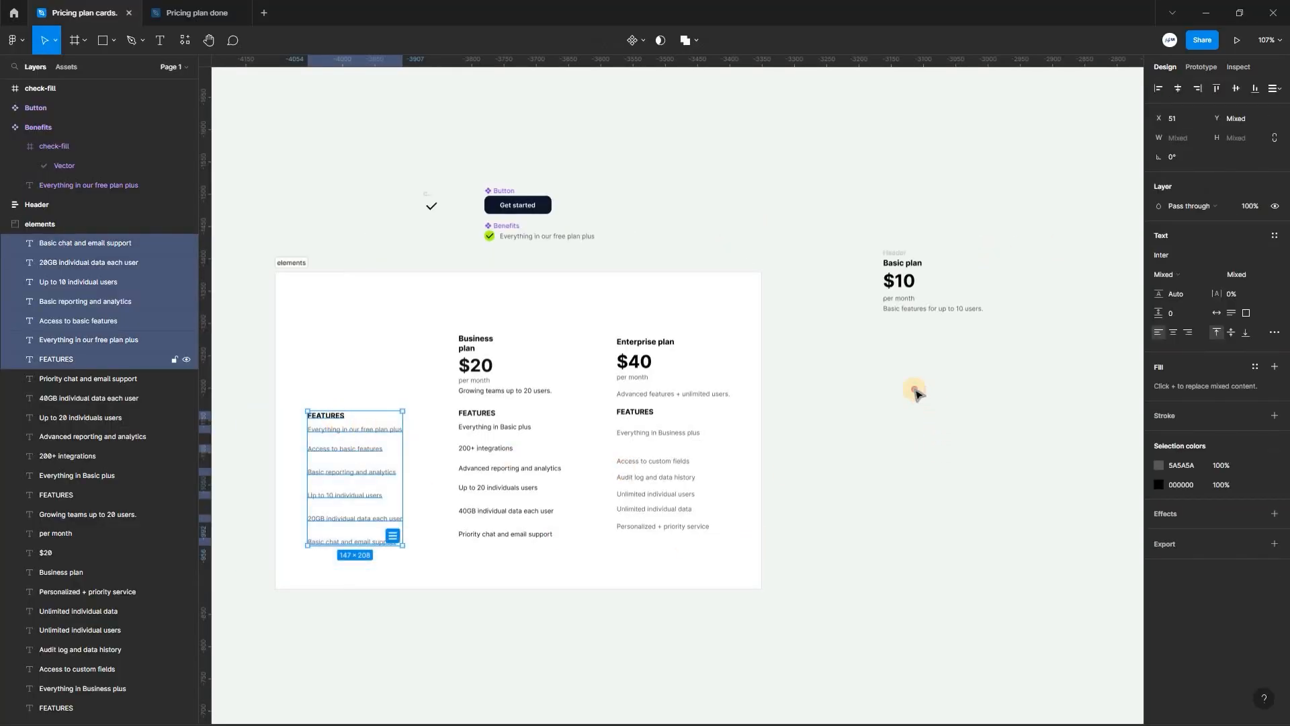
- Move the FEATURES heading and benefit texts below the Header, and place a Benefits component instance directly under the heading
left_click_drag(915, 391, 915, 349)
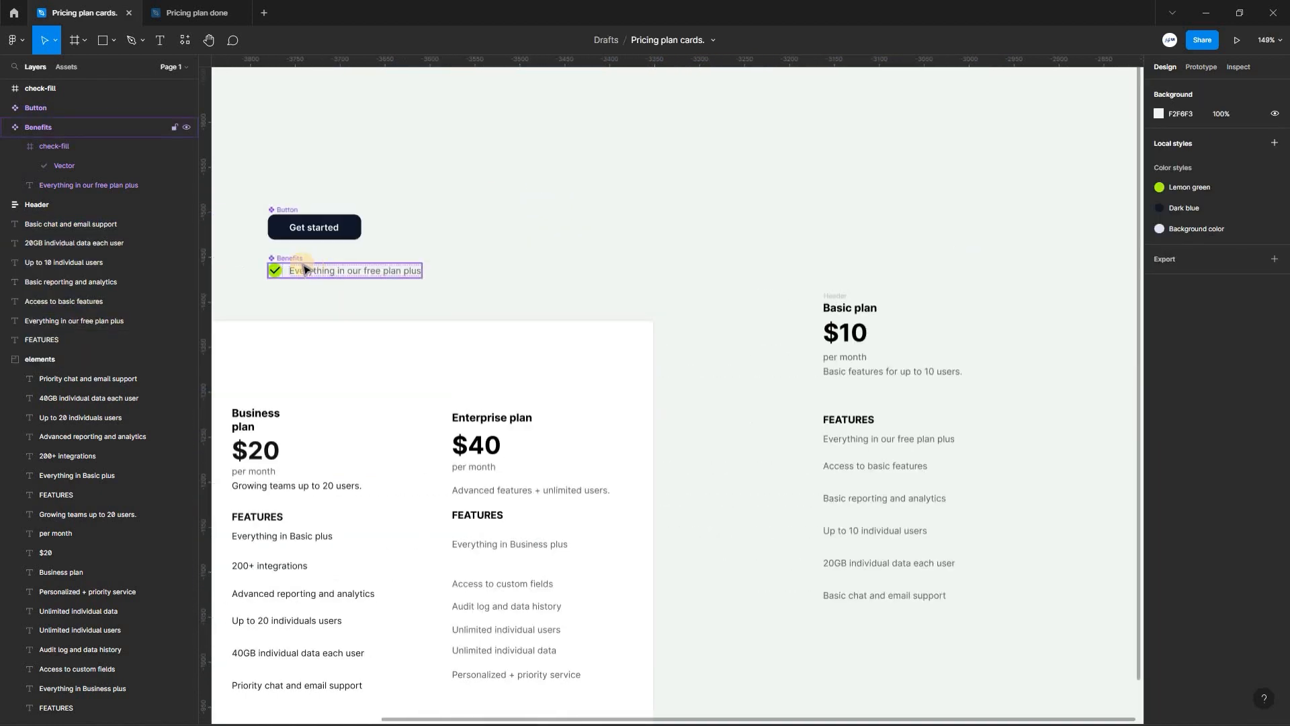
left_click(292, 259)
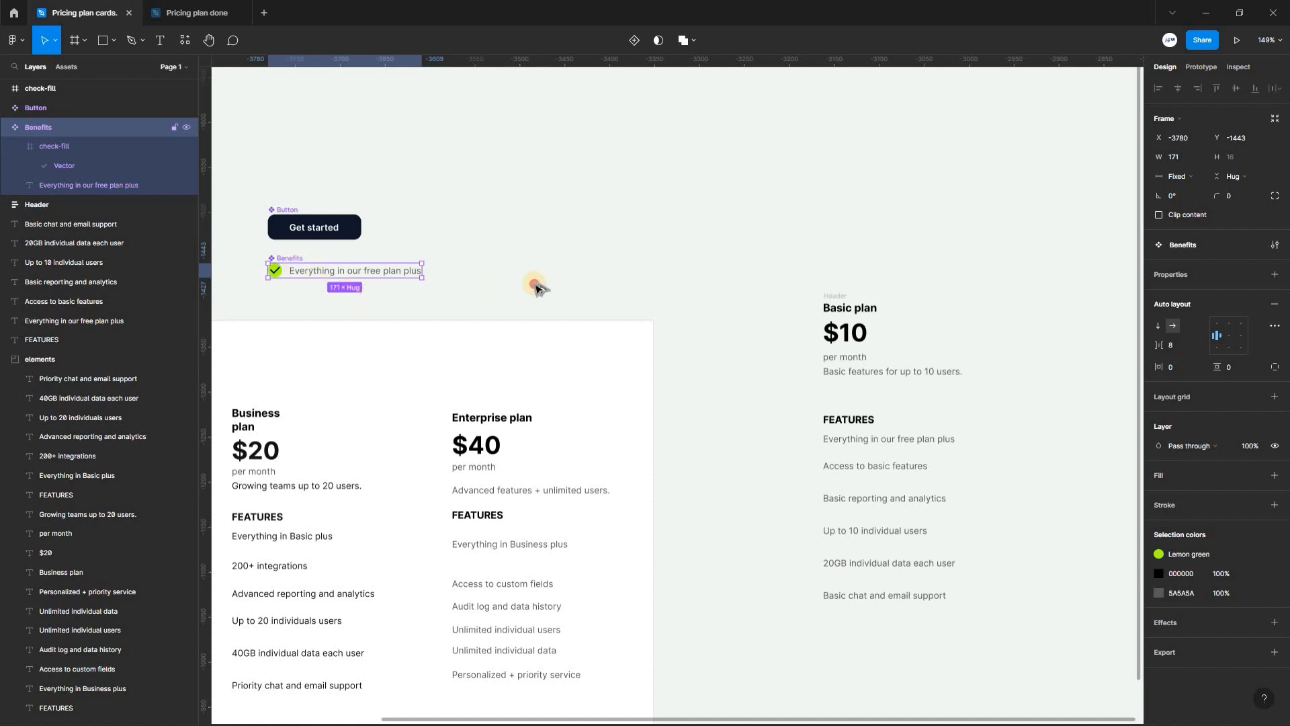
left_click_drag(316, 268, 708, 254)
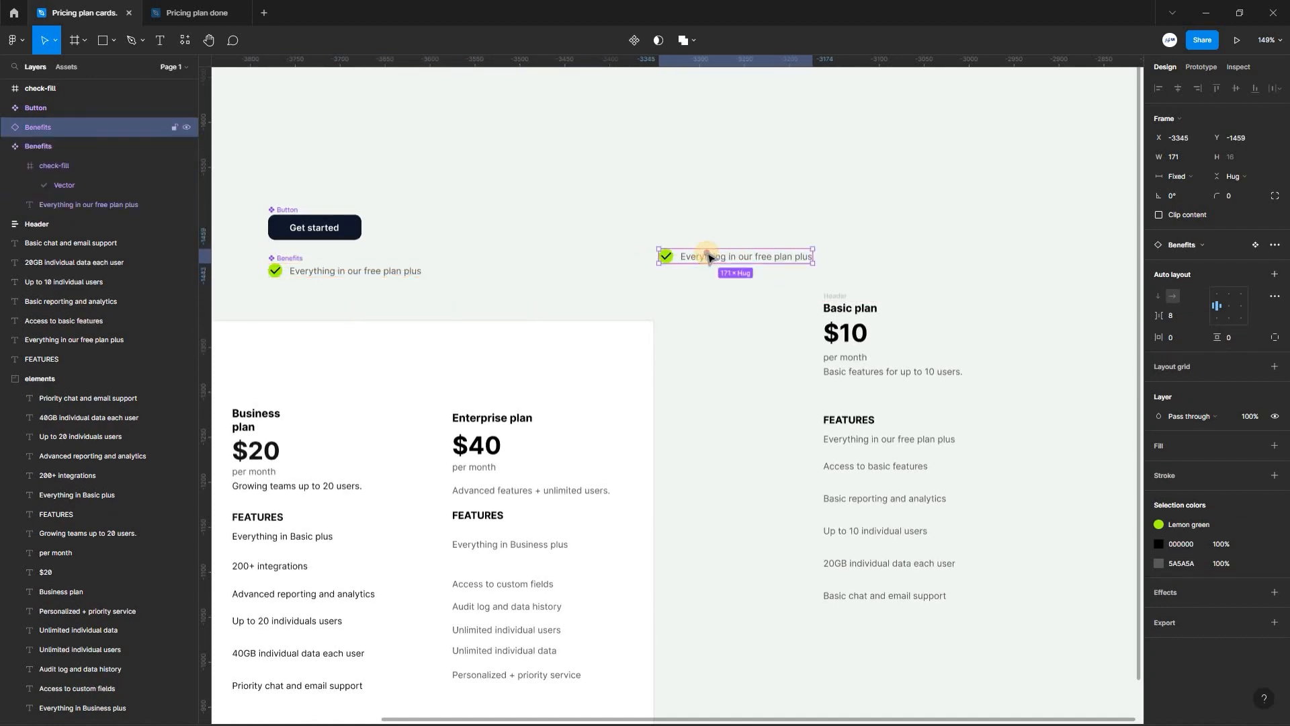
left_click_drag(736, 406, 815, 423)
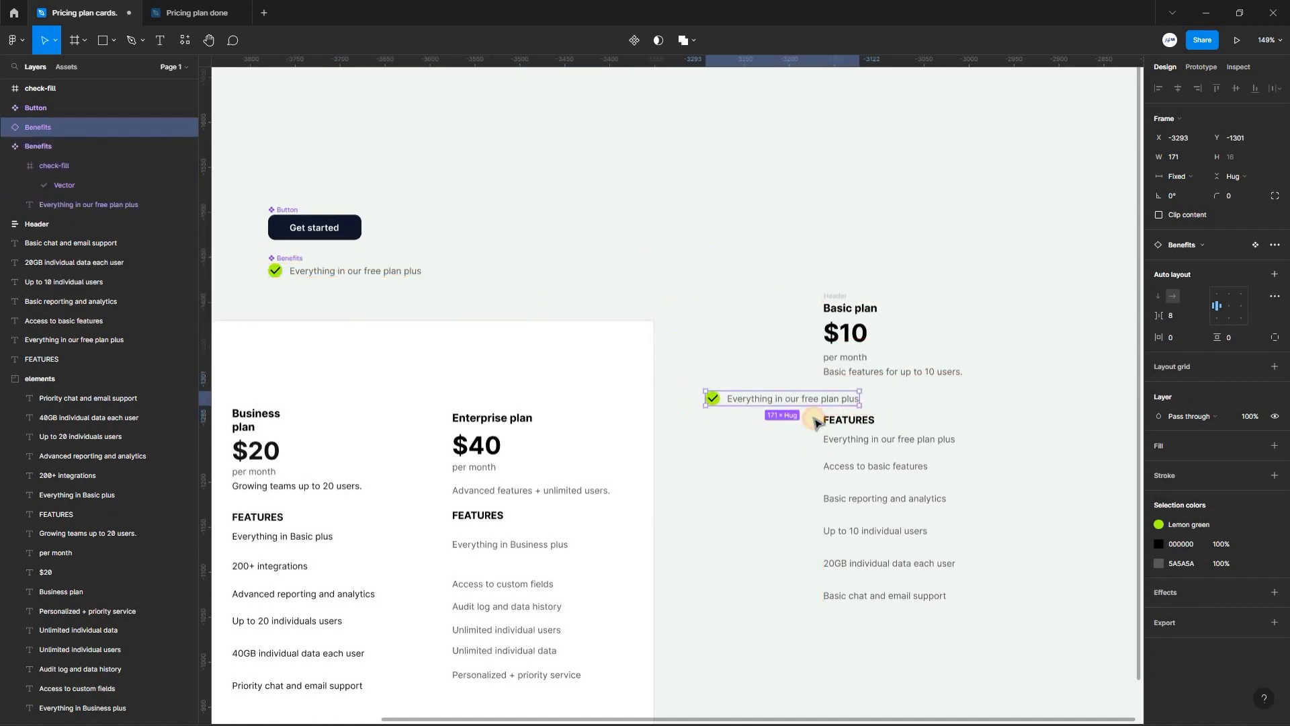
left_click(970, 563)
left_click_drag(857, 494, 856, 425)
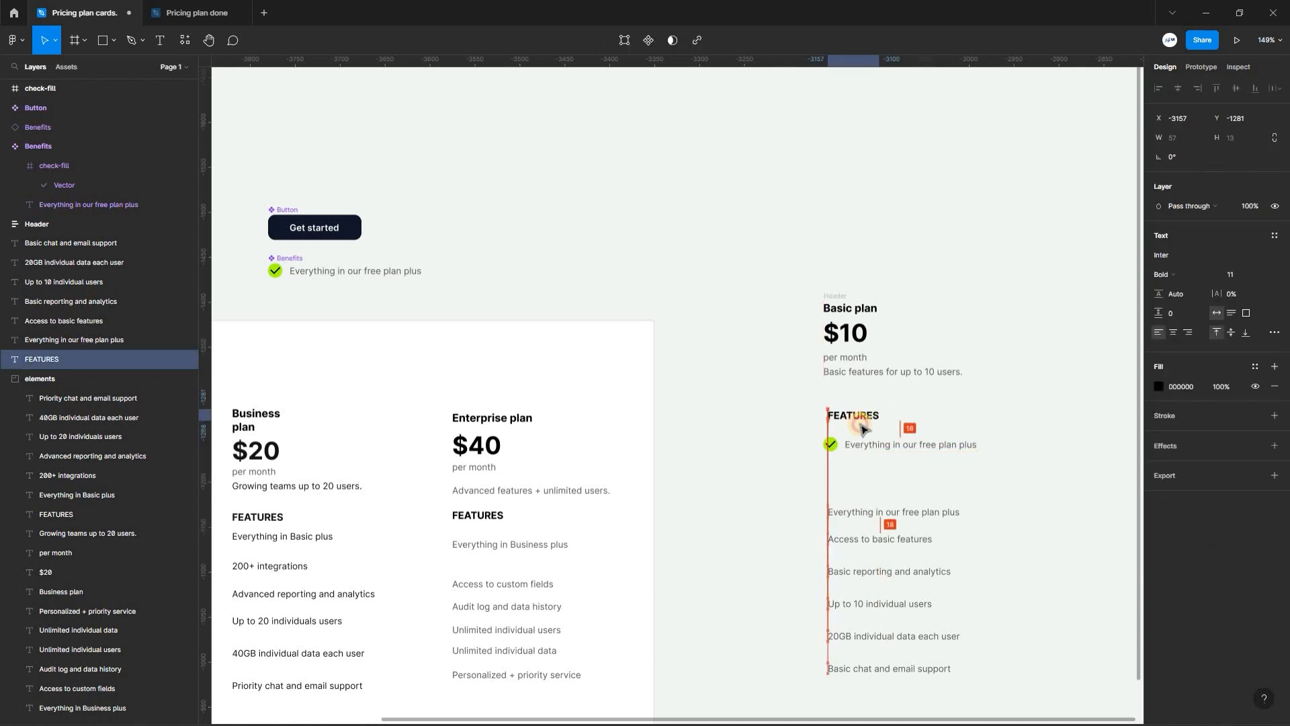
- Duplicate the Benefits instance downward at even spacing to make six rows under FEATURES
left_click(896, 425)
scroll(896, 424, "down", 1)
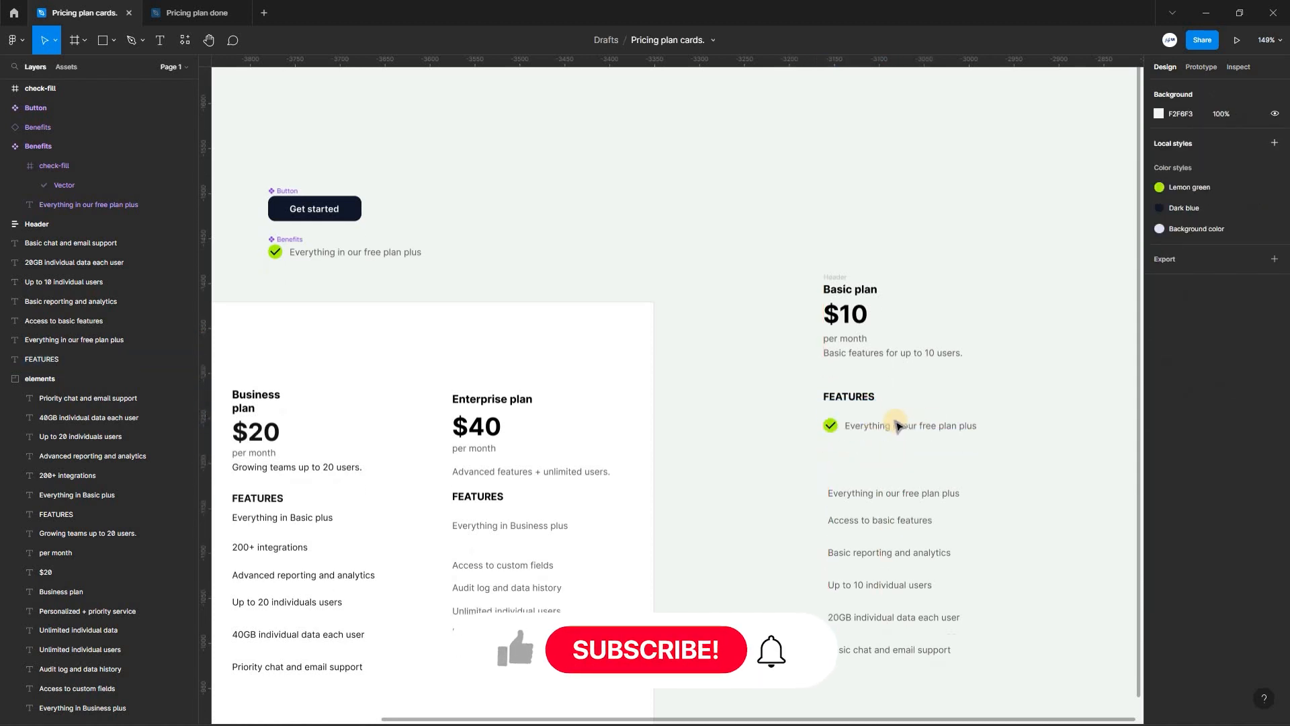
scroll(856, 438, "right", 2)
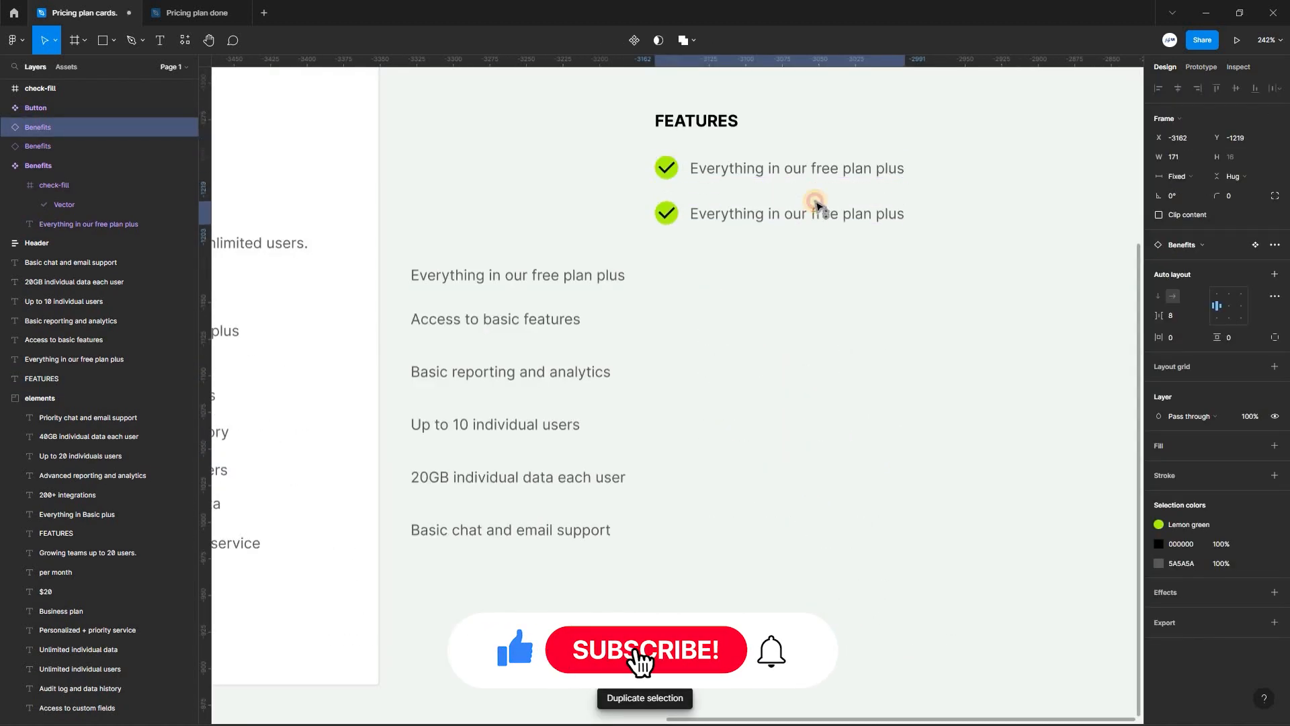
key("ctrl+d")
key("ctrl+d")
key("ctrl+d")
key("ctrl+d")
- Replace the second and third benefit row texts with "Access to basic features" and "Basic reporting and analytics" from the loose texts
left_click(538, 297)
double_click(463, 321)
key("ctrl+c")
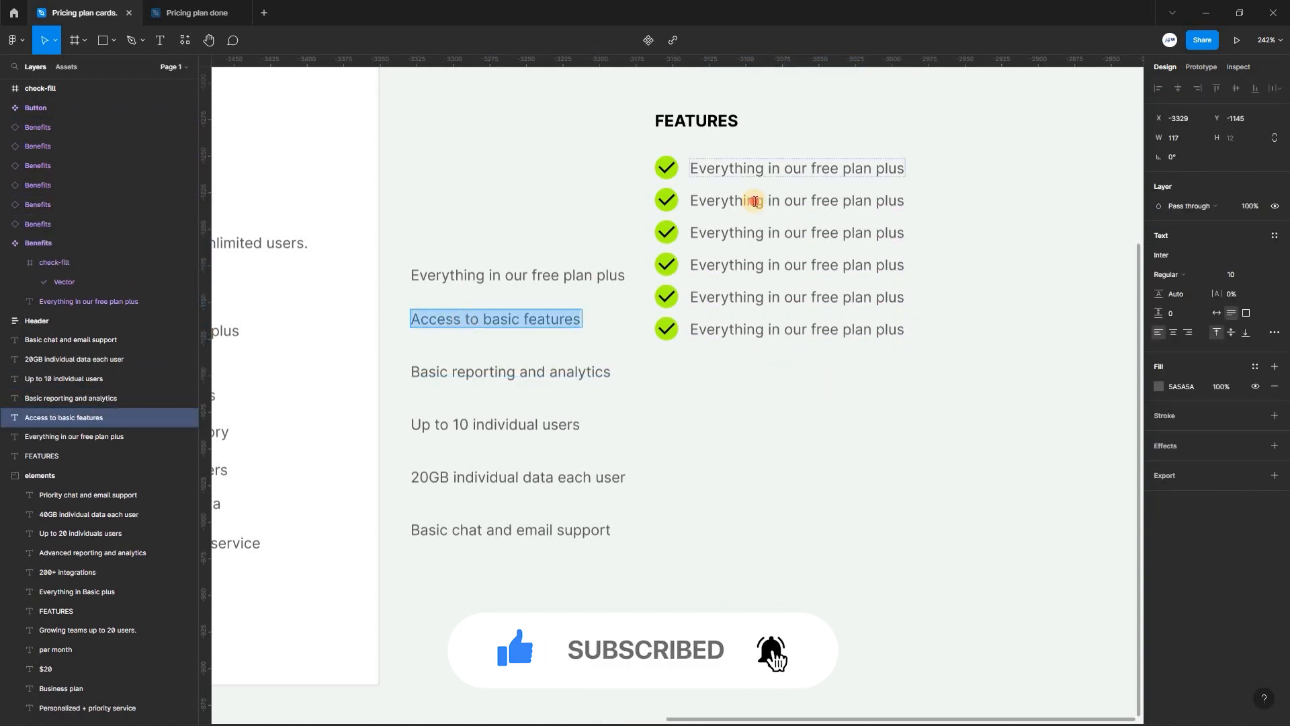
double_click(755, 202)
key("ctrl+v")
double_click(511, 371)
key("ctrl+c")
double_click(848, 232)
key("ctrl+v")
- Fill the last three benefit rows with "Up to 10 individual users", "20GB individual data each user" and "Basic chat and email support"
double_click(504, 425)
key("ctrl+c")
double_click(827, 264)
key("ctrl+v")
double_click(518, 477)
key("ctrl+c")
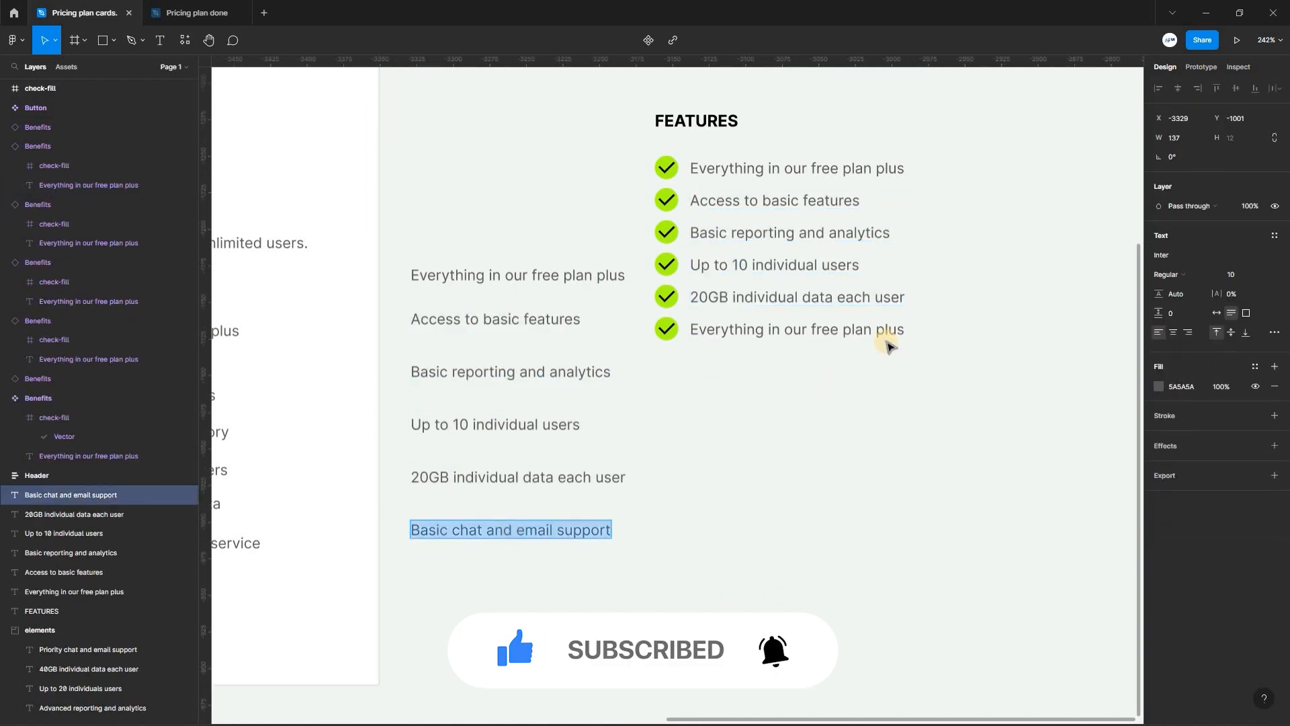
- Combine the six benefit rows into one auto layout frame and name it "Benefits list"
left_click_drag(389, 332, 716, 581)
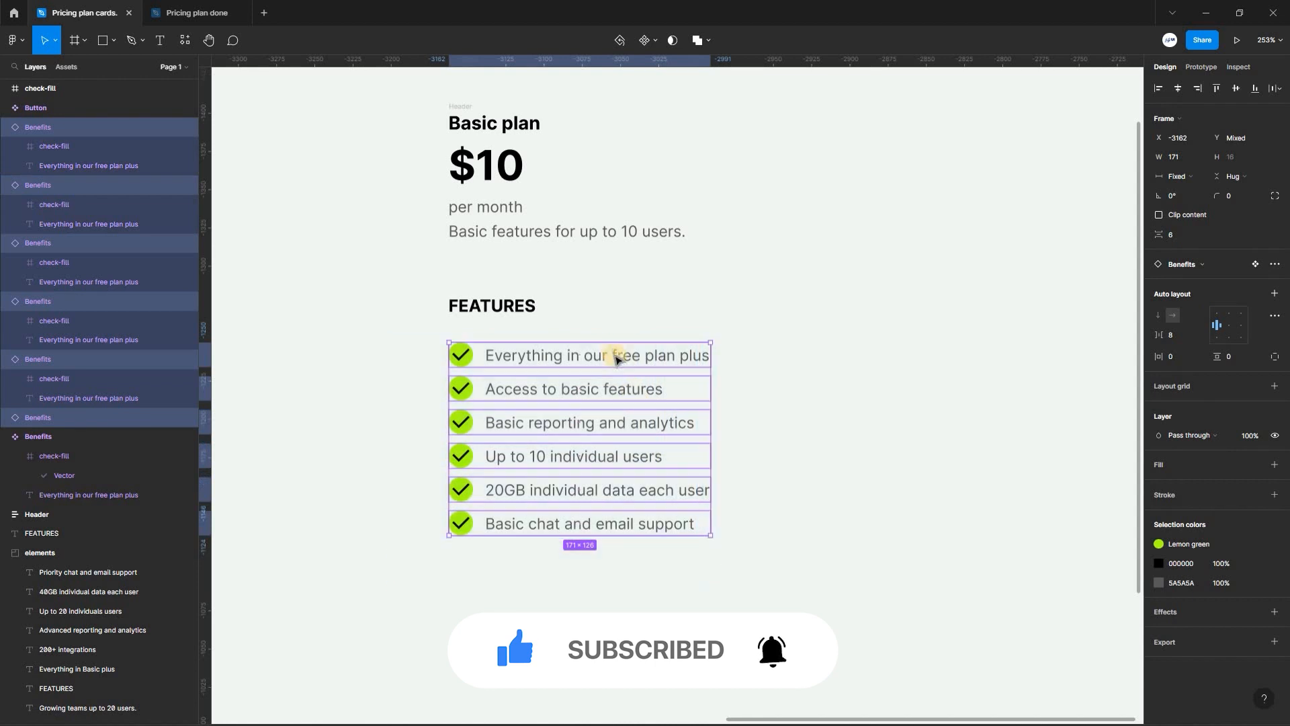
key("shift+a")
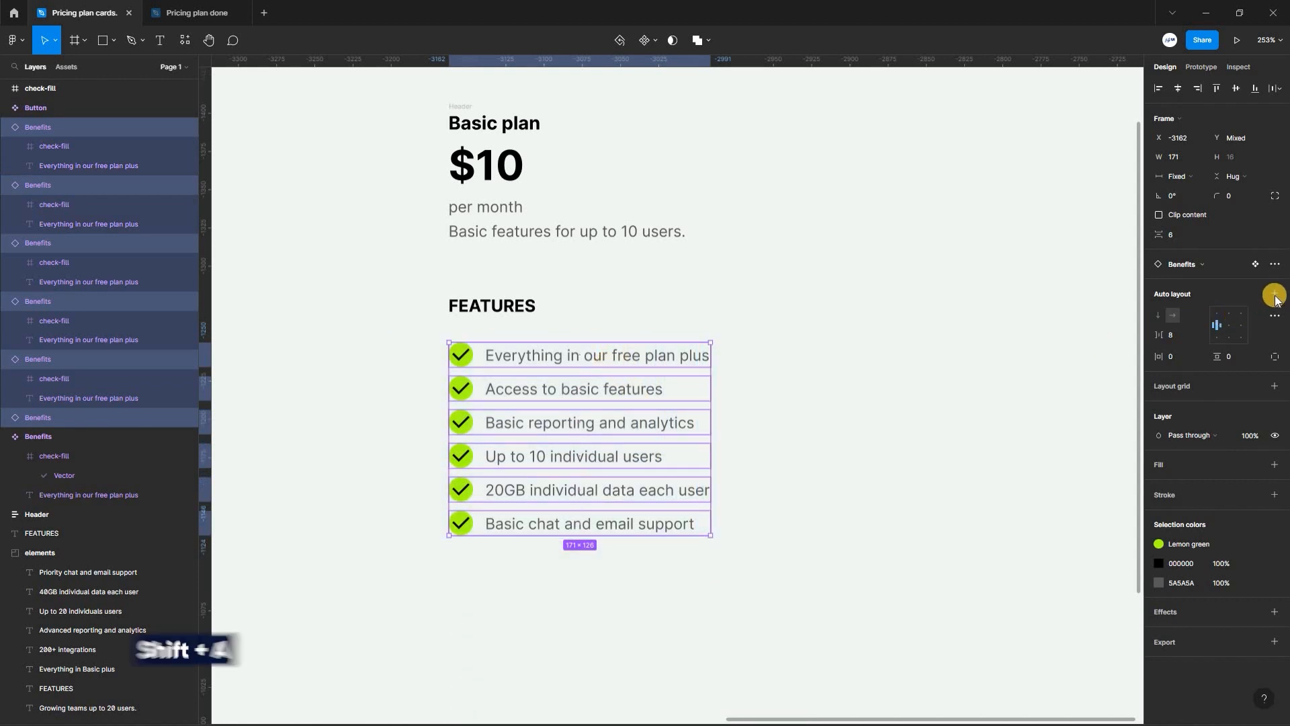
left_click(1275, 295)
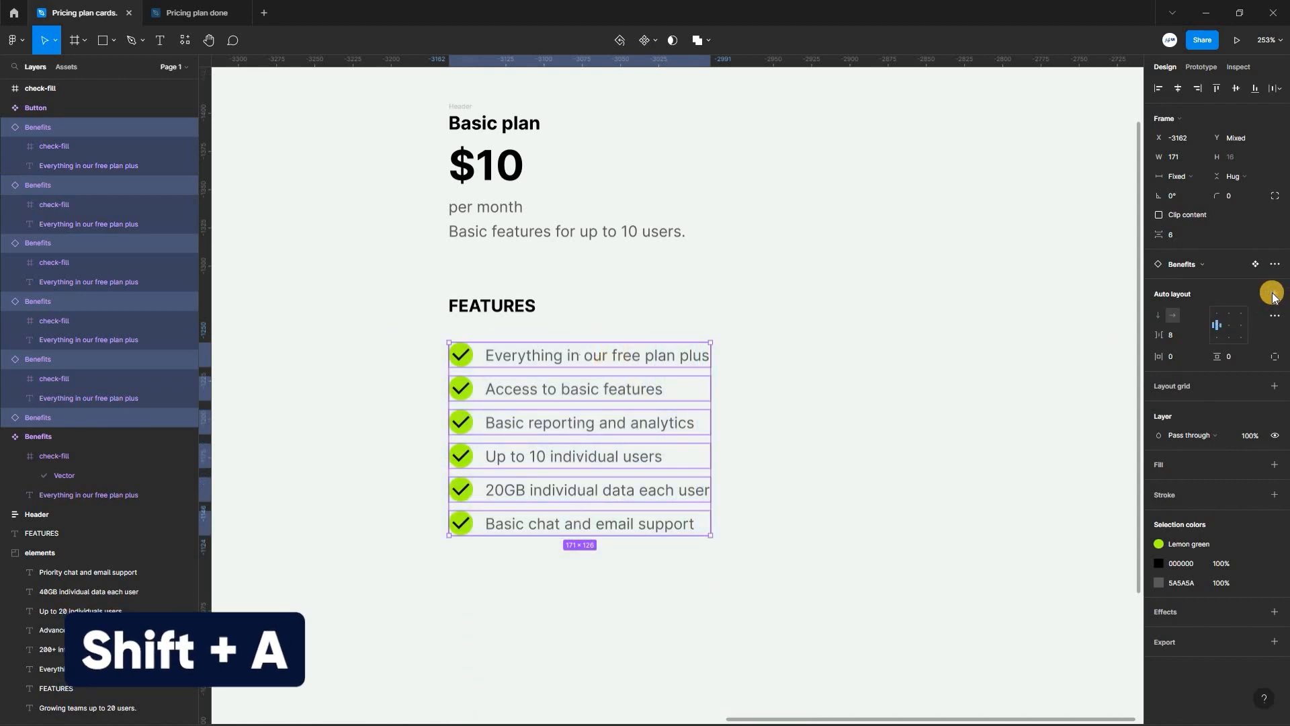
scroll(556, 410, "up", 1)
double_click(461, 409)
type("Benefits list")
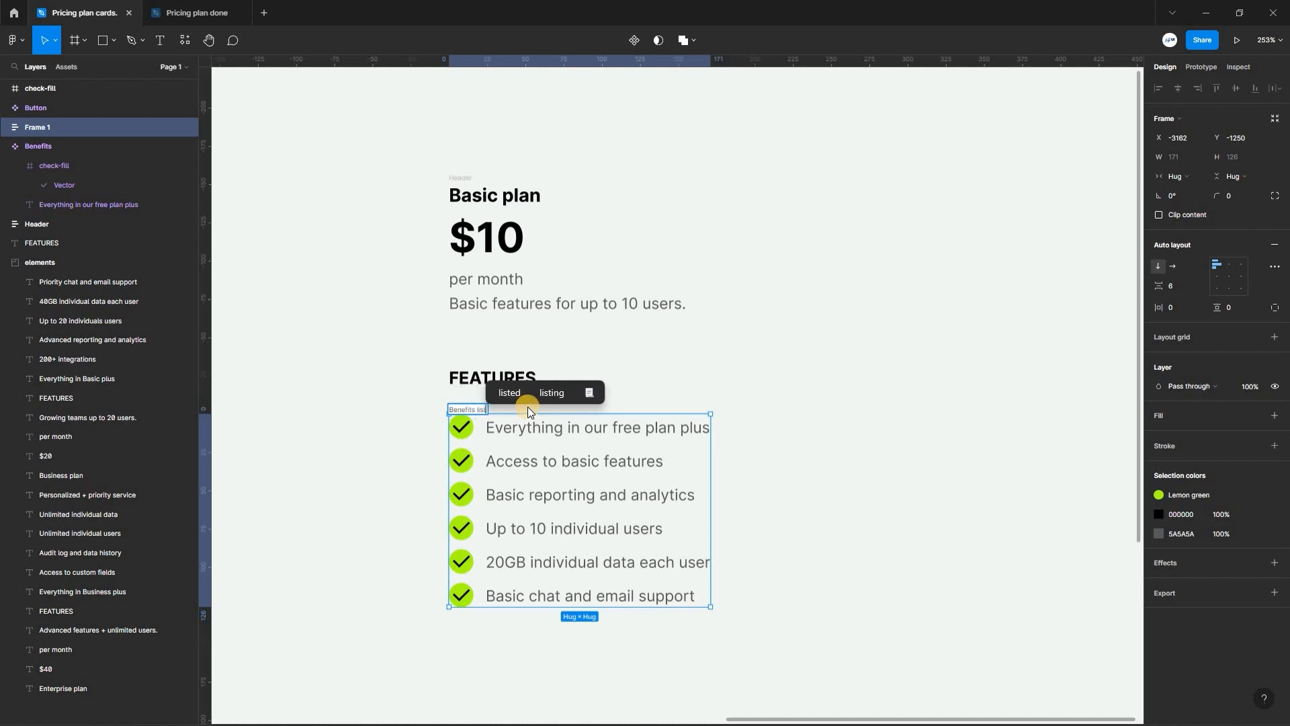
- Group the FEATURES heading with the Benefits list in an auto layout frame and name it "Features"
scroll(528, 411, "down", 1)
left_click_drag(378, 305, 761, 639)
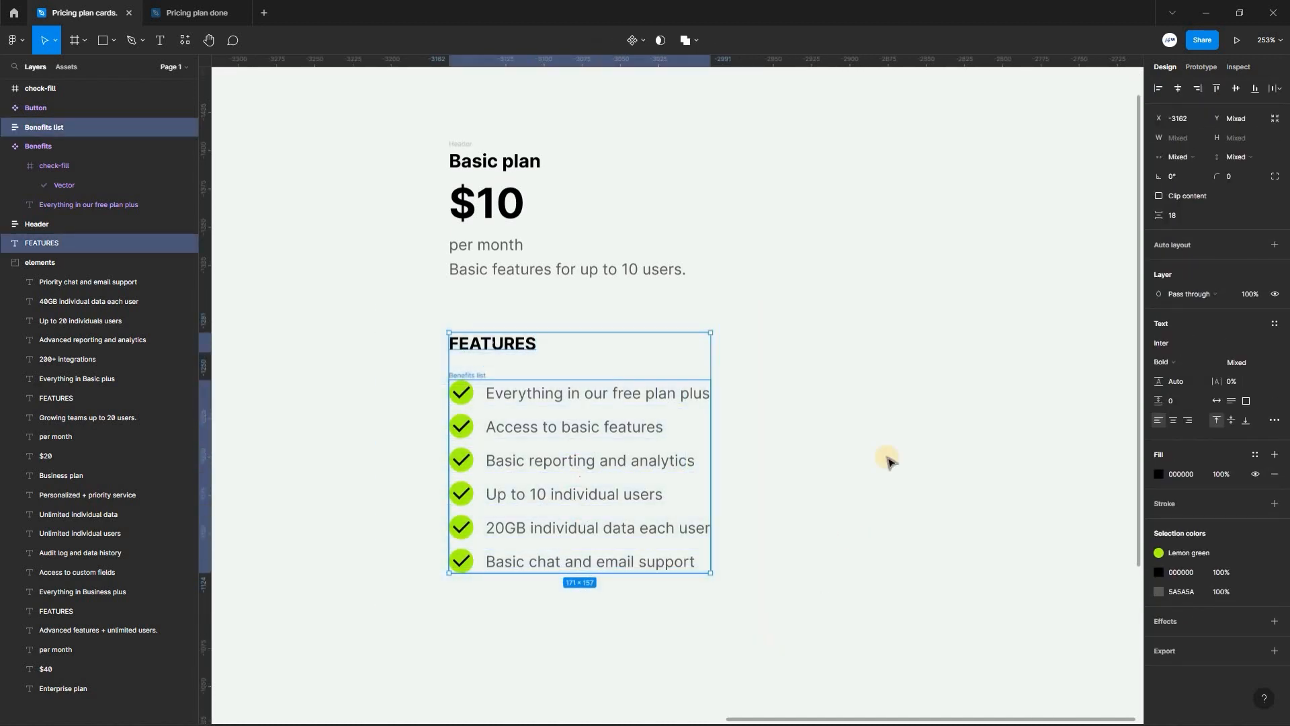
right_click(491, 353)
left_click(567, 650)
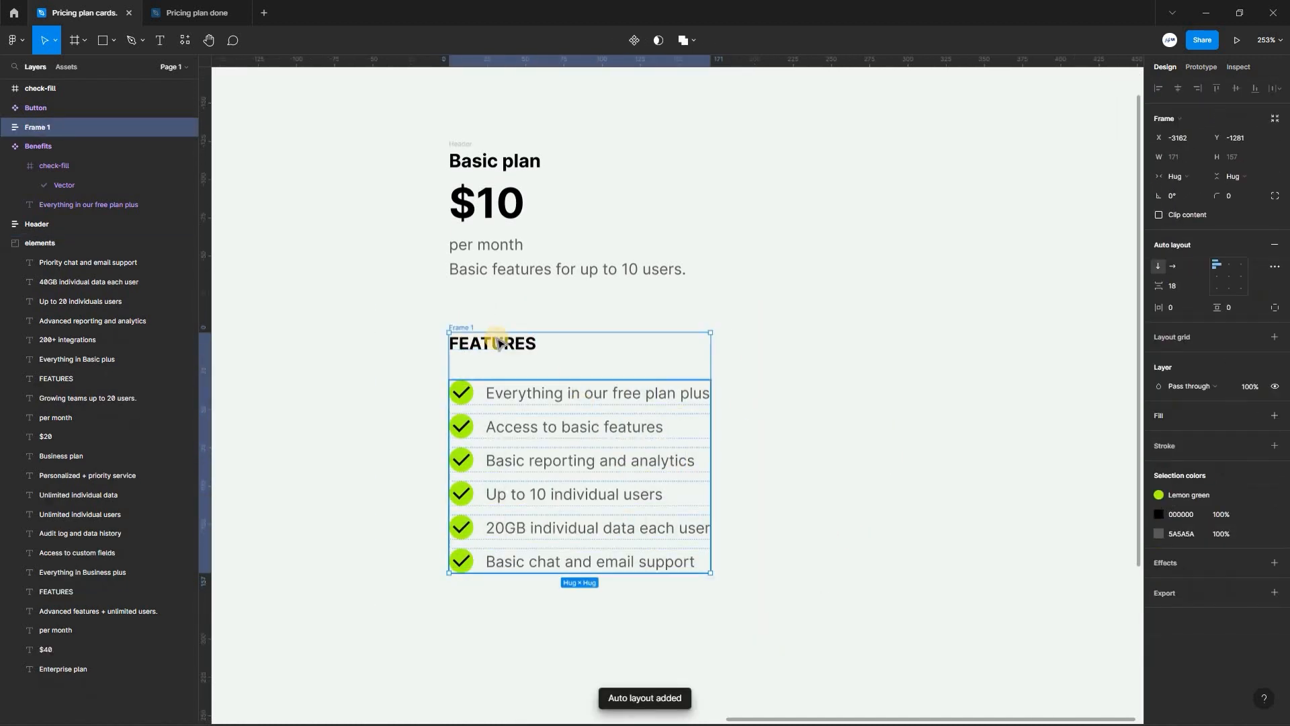
double_click(460, 329)
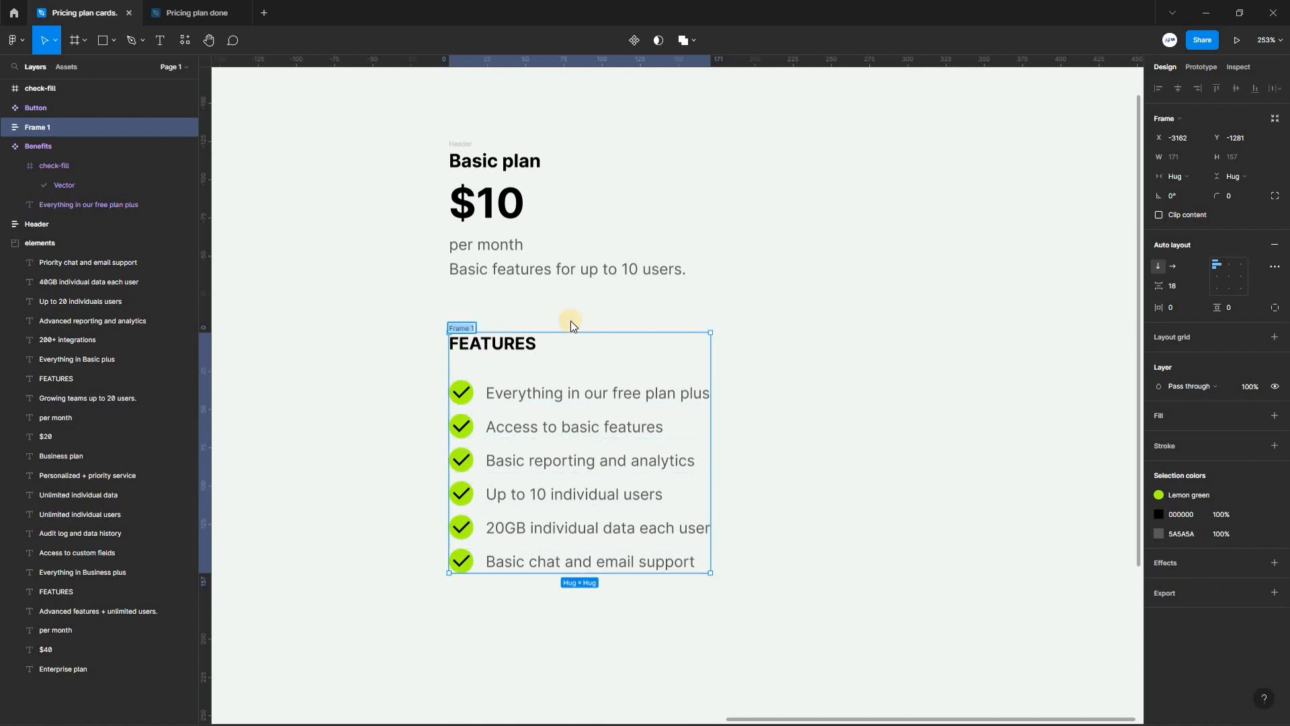
type("Features")
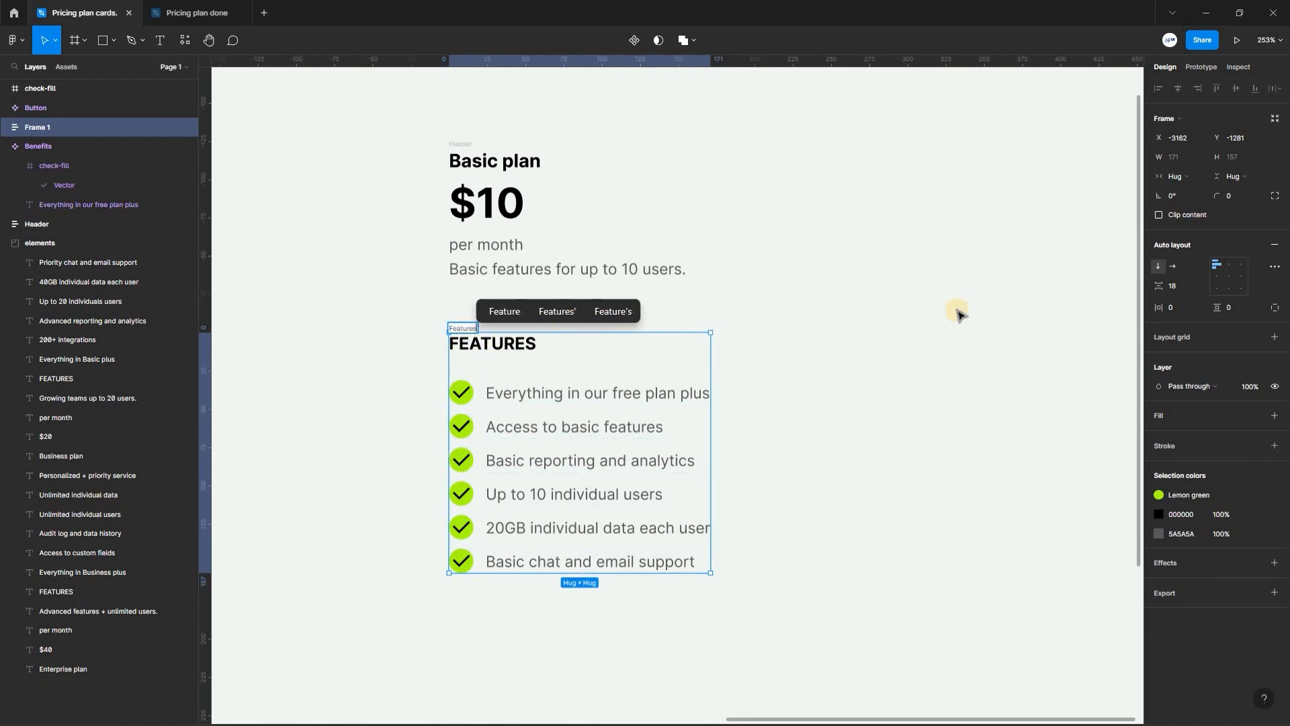
key("Return")
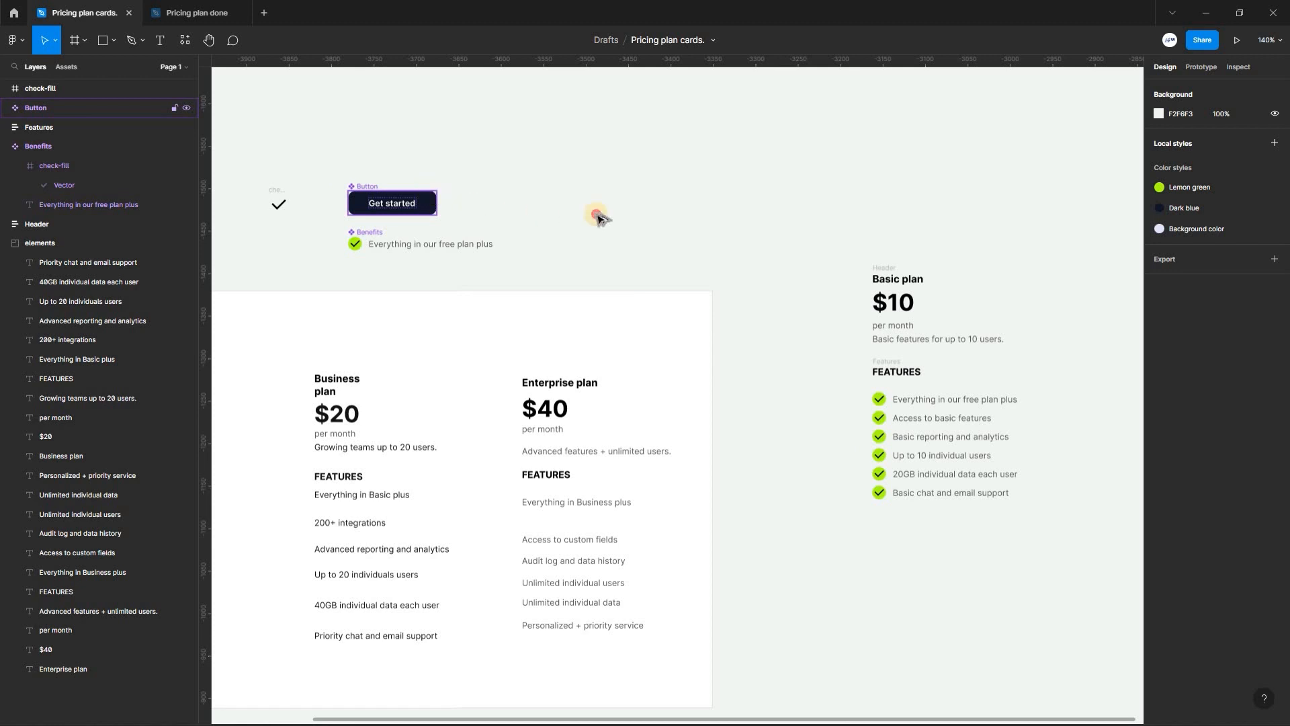
- Place an instance of the Button component 26 px below the Features frame, aligned to its left edge
left_click_drag(423, 203, 943, 534)
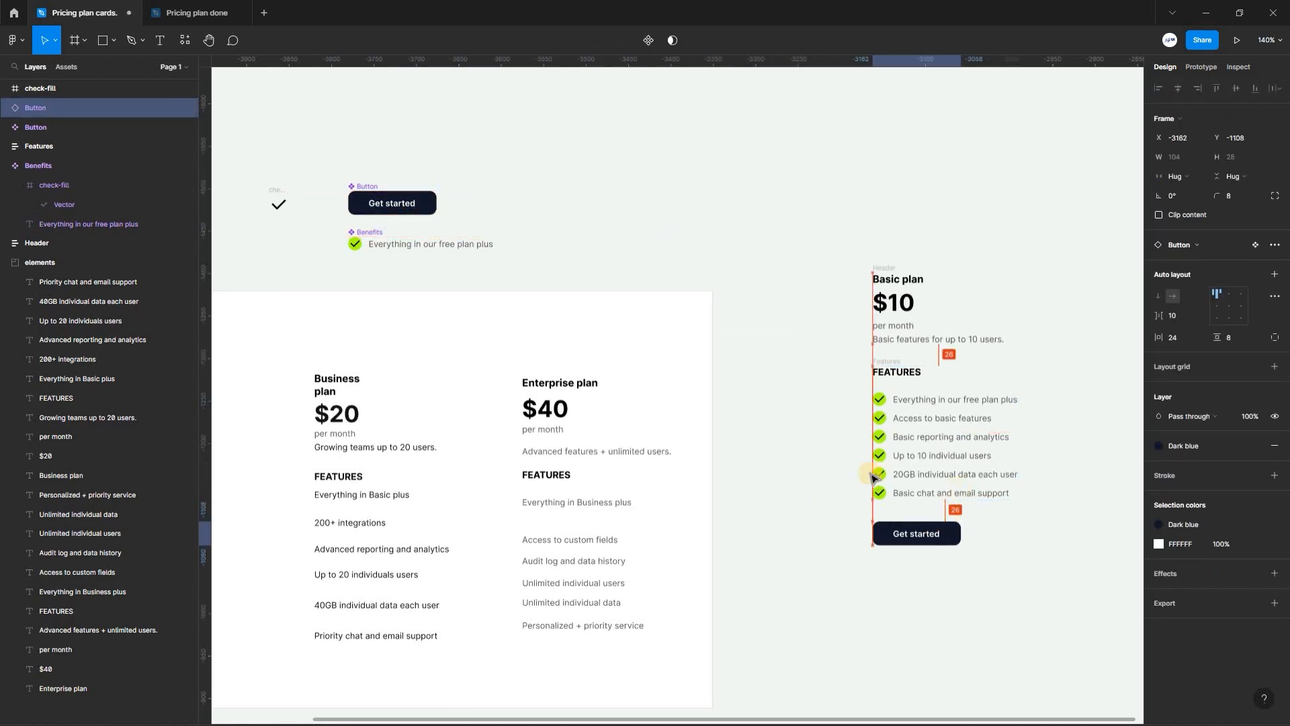
scroll(779, 404, "right", 3)
scroll(779, 389, "down", 1)
scroll(780, 386, "up", 4)
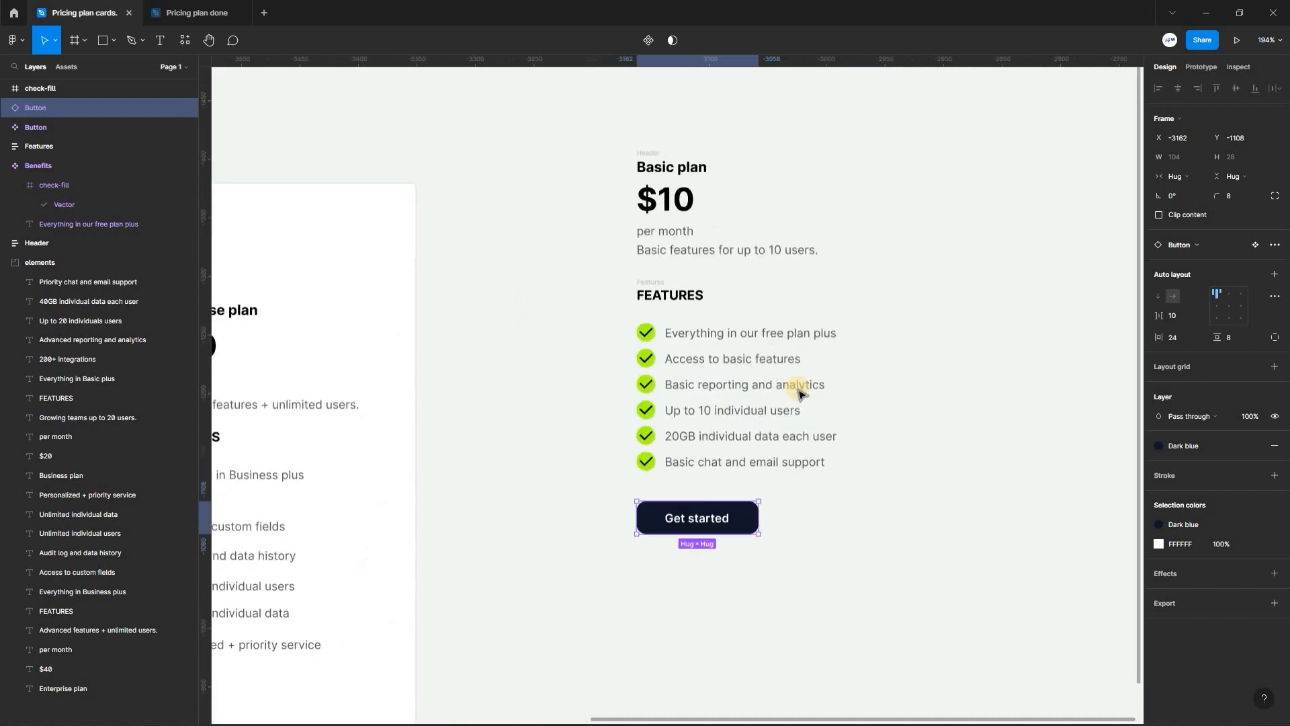
scroll(759, 315, "down", 3)
- Duplicate the Get started button 11 px below the original and relabel the copy "Chat with sales"
left_click_drag(730, 333, 732, 390)
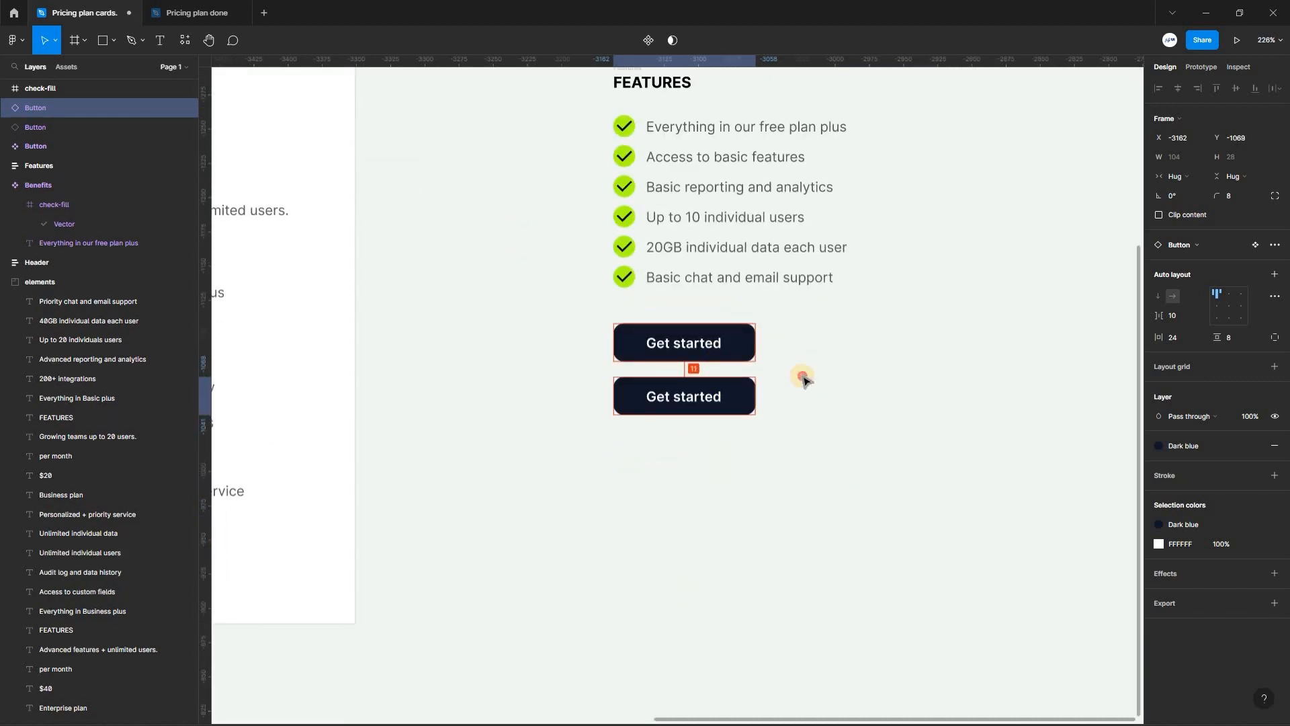
double_click(672, 395)
type("Chat with sales")
- Combine the Get started and Chat with sales buttons into an auto layout frame named "Buttons"
scroll(676, 392, "down", 2)
scroll(685, 410, "up", 2)
left_click(707, 471)
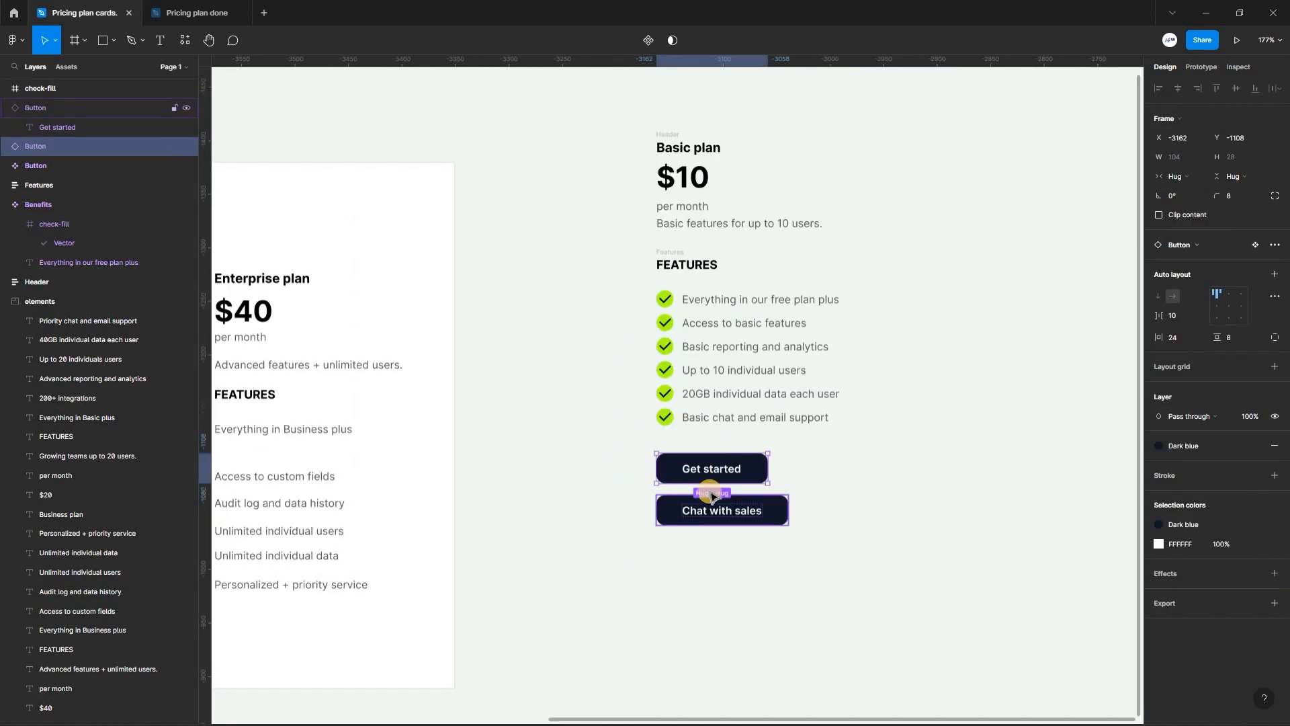
left_click(715, 502, "shift")
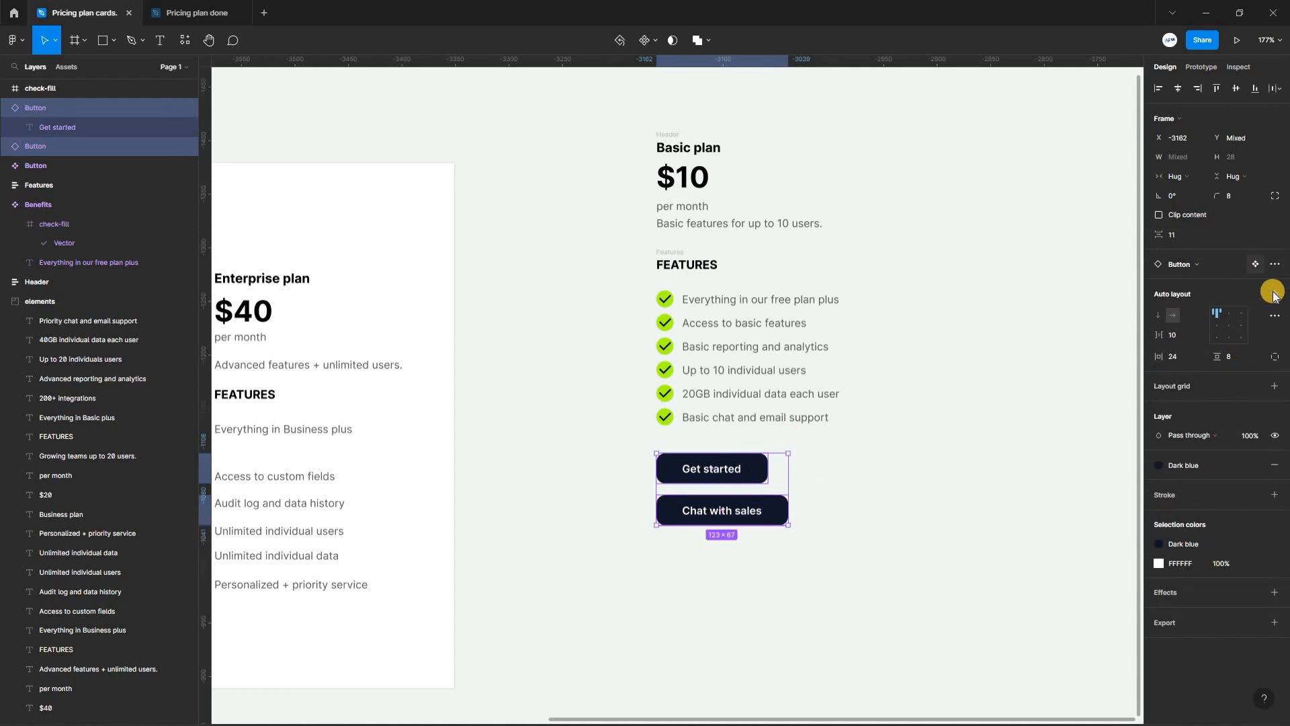
double_click(670, 447)
type("Buttons")
key("Return")
- Wrap the Header, Features and Buttons frames in one vertical auto layout frame named "Basic plan"
scroll(679, 446, "right", 2)
left_click_drag(514, 114, 832, 602)
left_click_drag(822, 537, 825, 539)
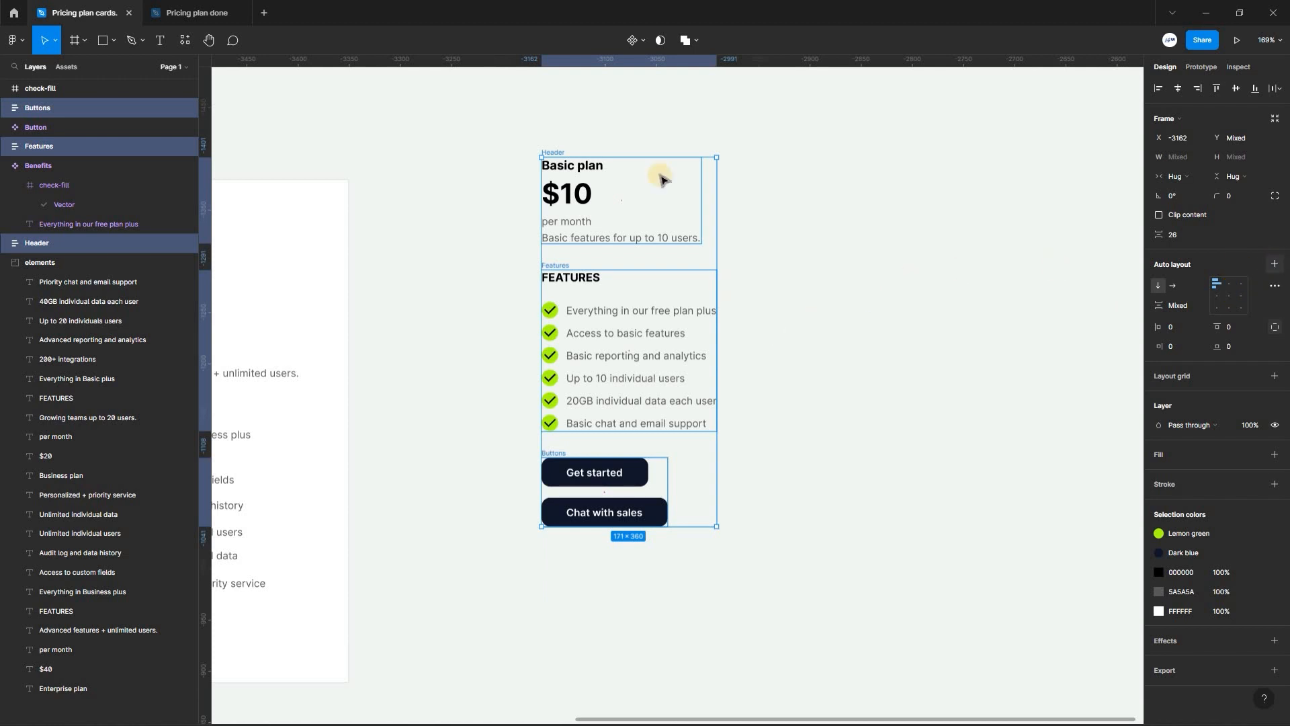
key("shift+a")
double_click(552, 151)
type("Basic plan")
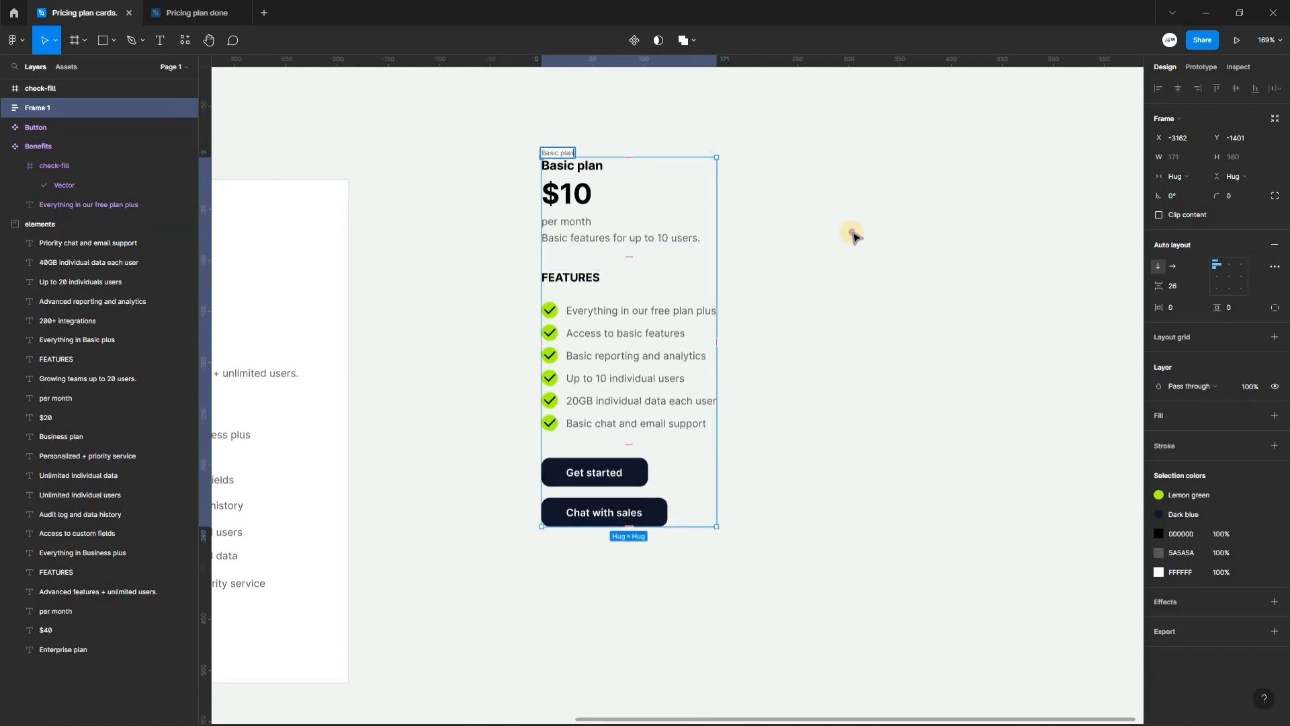
key("Return")
- Give the Basic plan frame a white FFFFFF fill, 24 item spacing, and 16 horizontal and vertical padding
left_click(1274, 415)
mouse_move(1155, 287)
left_mouse_down()
mouse_move(1124, 291)
mouse_move(1136, 299)
left_mouse_up()
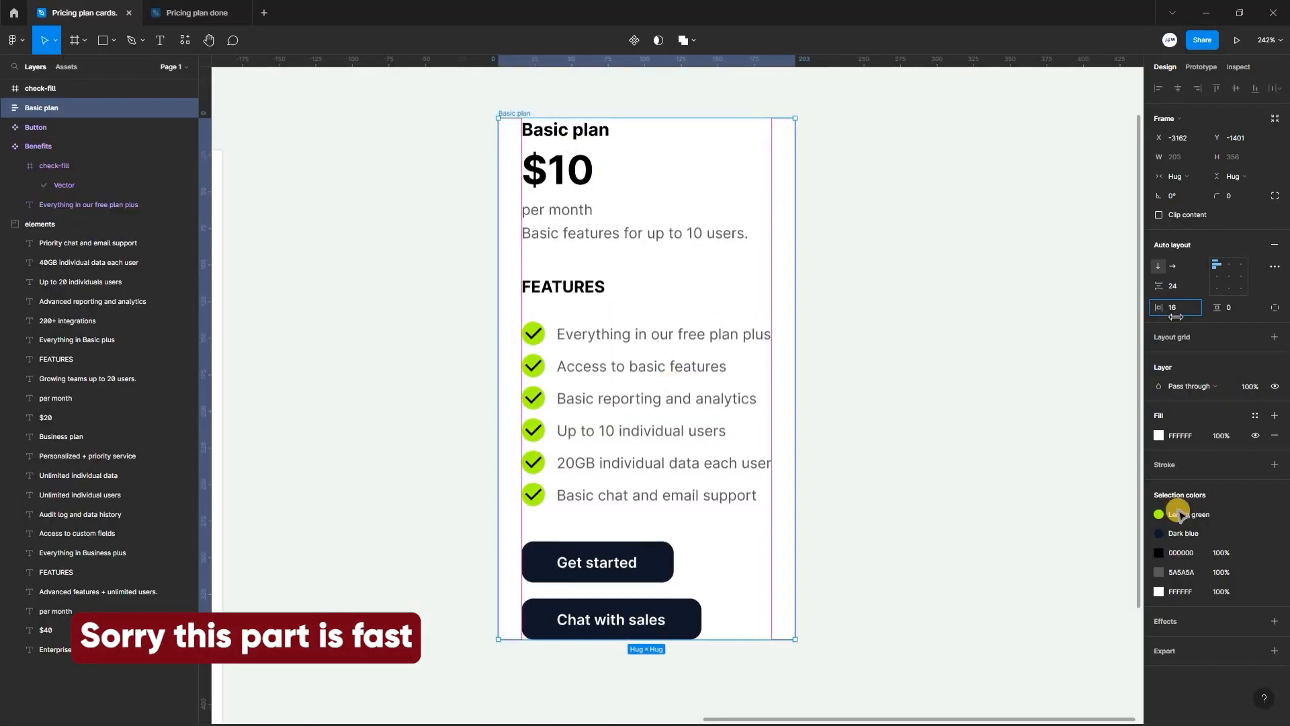
left_click_drag(1216, 307, 1235, 318)
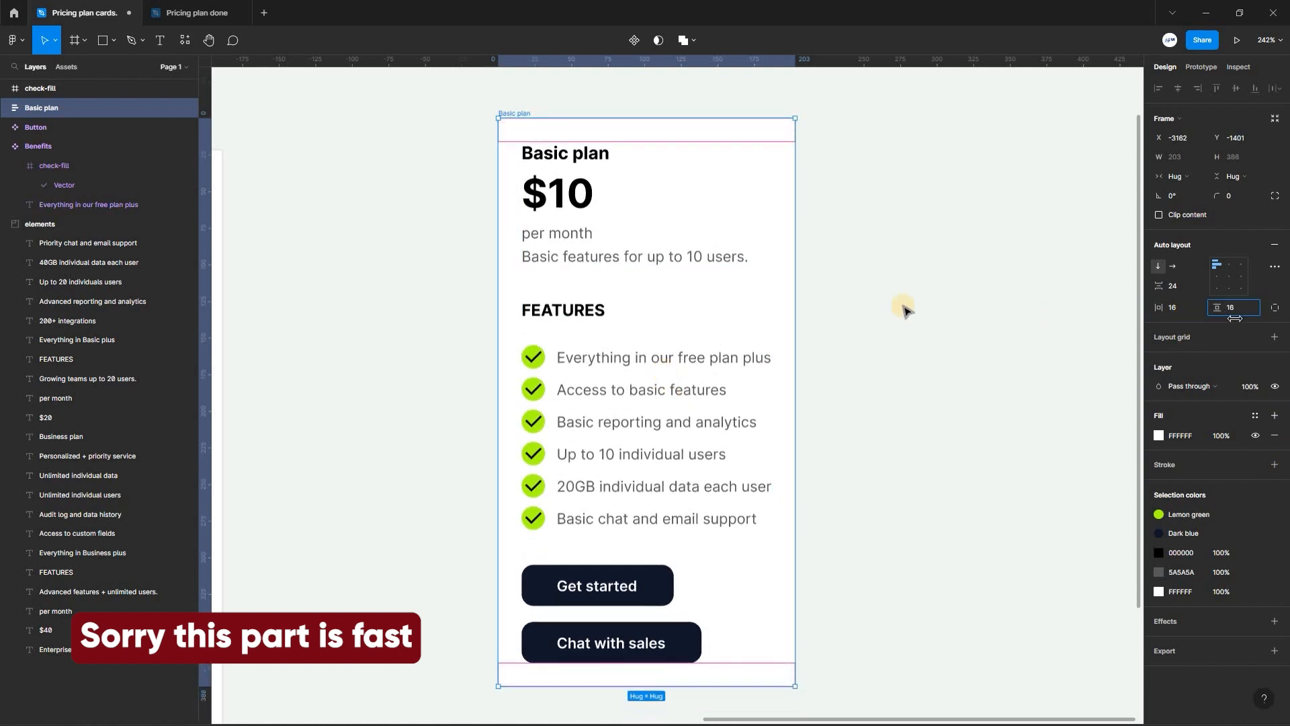
left_click(904, 309)
- Set the item spacing to 16 in the Features frame and to 8 in its Benefits list
scroll(576, 296, "down", 1)
left_click(553, 341)
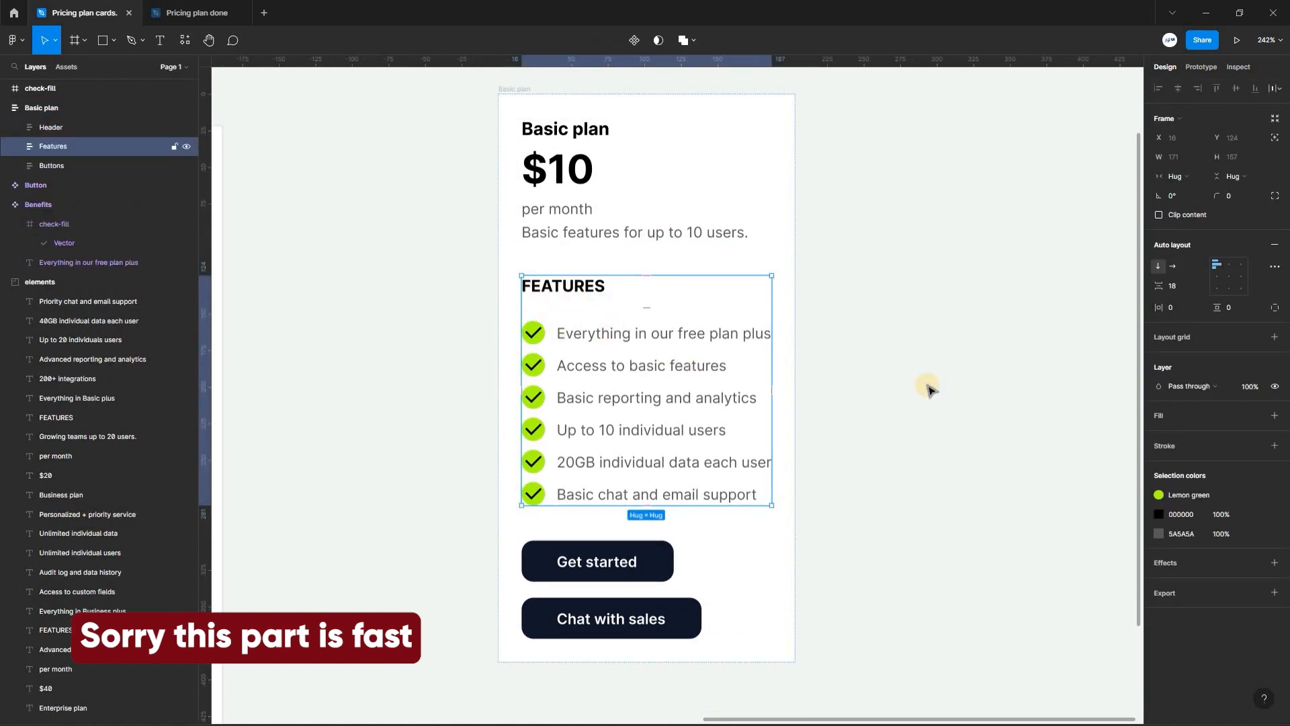
left_click_drag(1161, 287, 1161, 287)
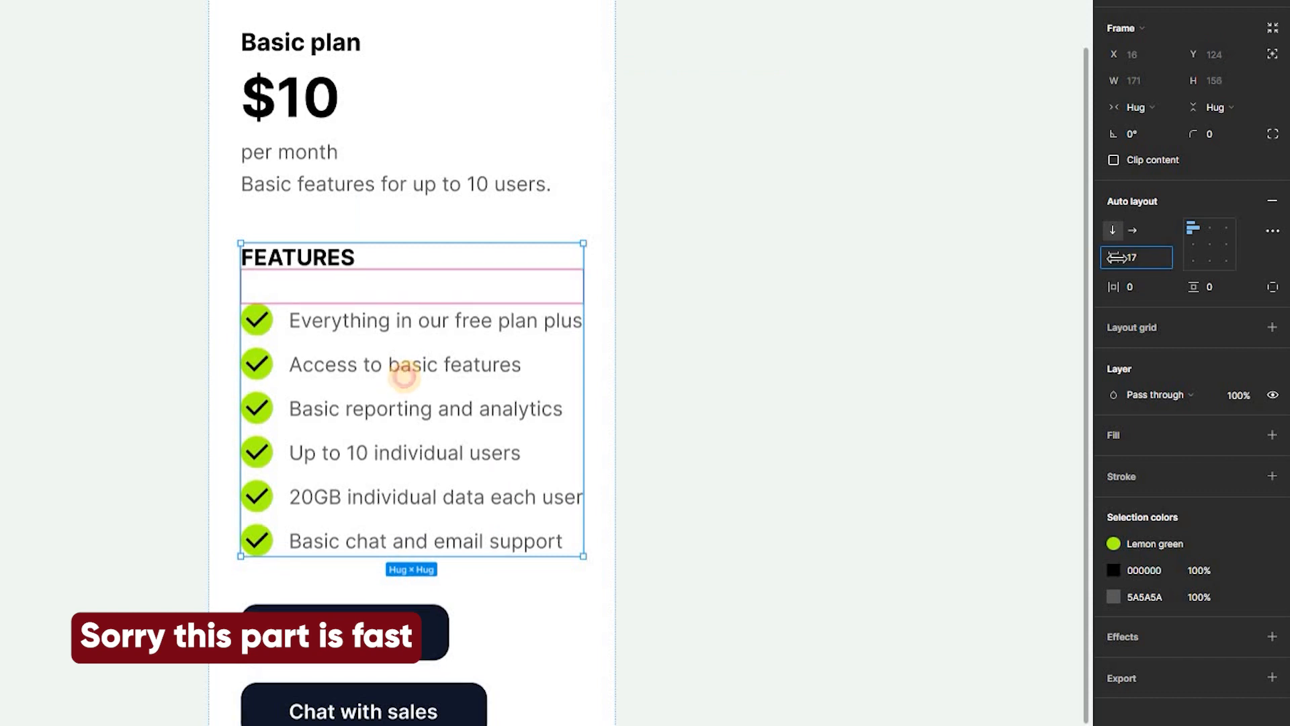
left_click(384, 363)
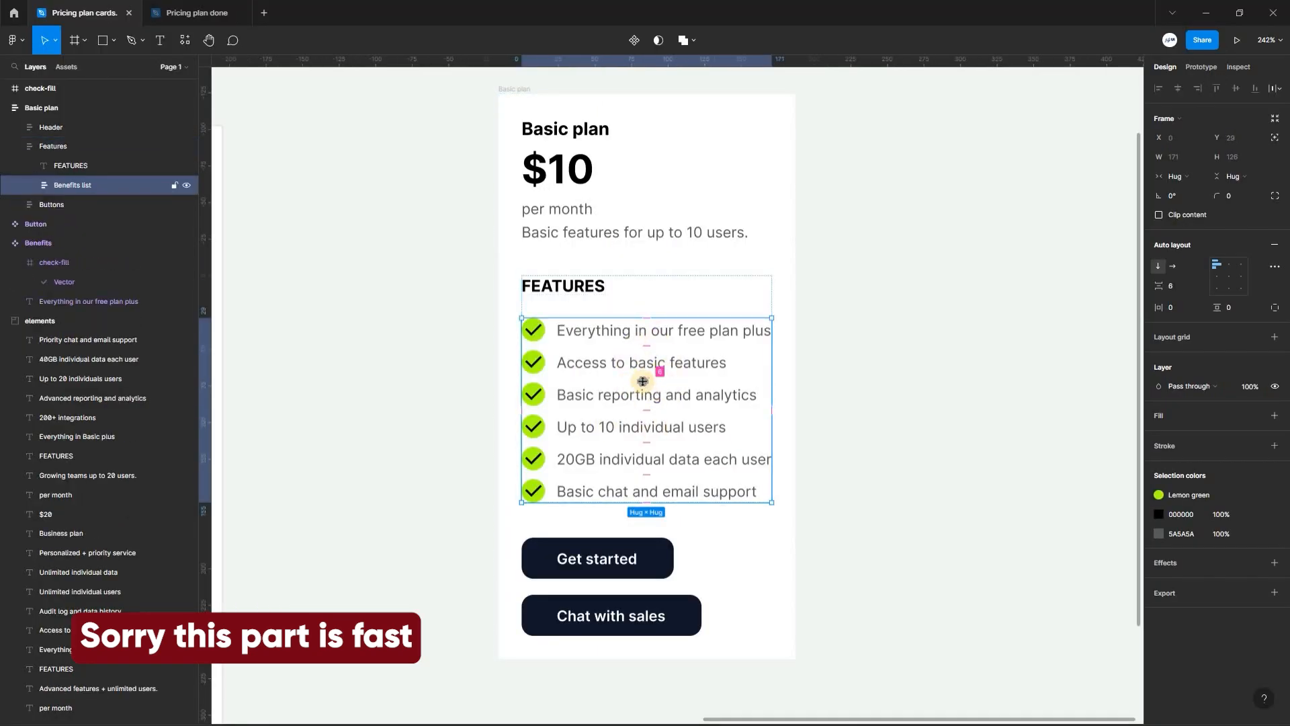
left_click_drag(646, 377, 705, 383)
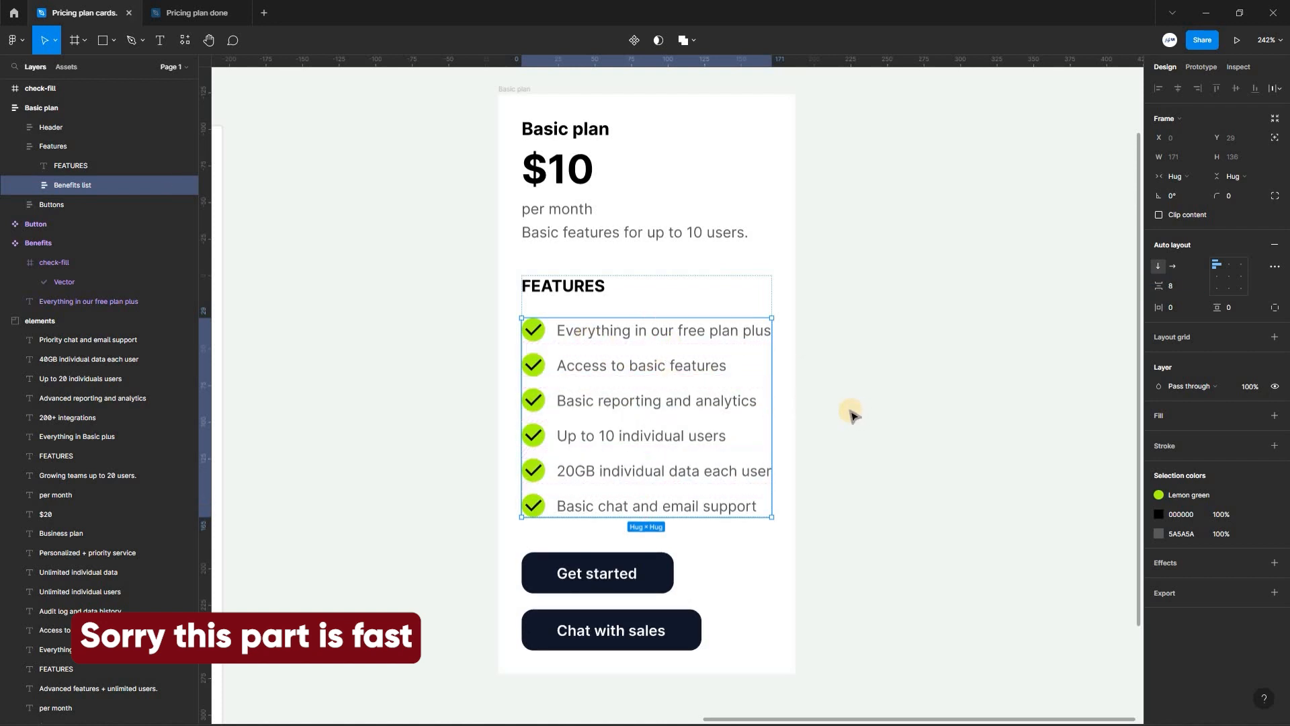
scroll(850, 413, "down", 1)
scroll(852, 418, "up", 1)
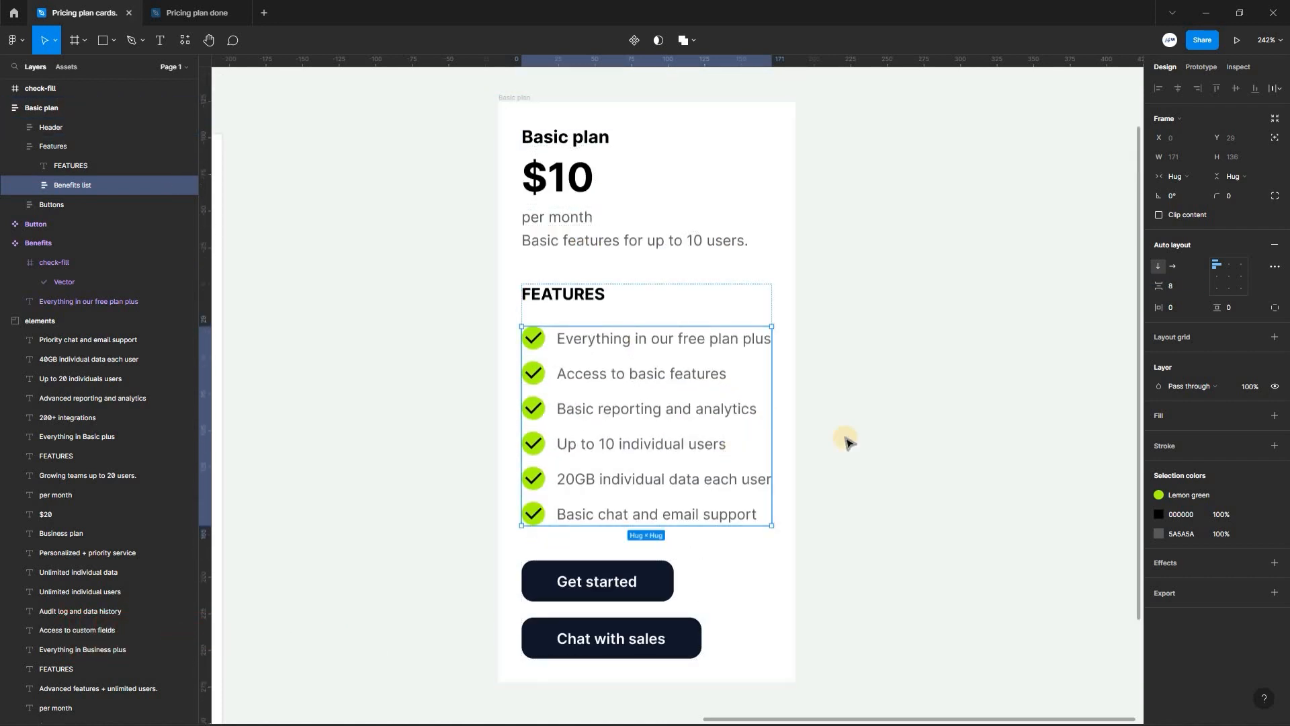
- Set the Buttons frame's horizontal resizing to Fill container
left_click(657, 559)
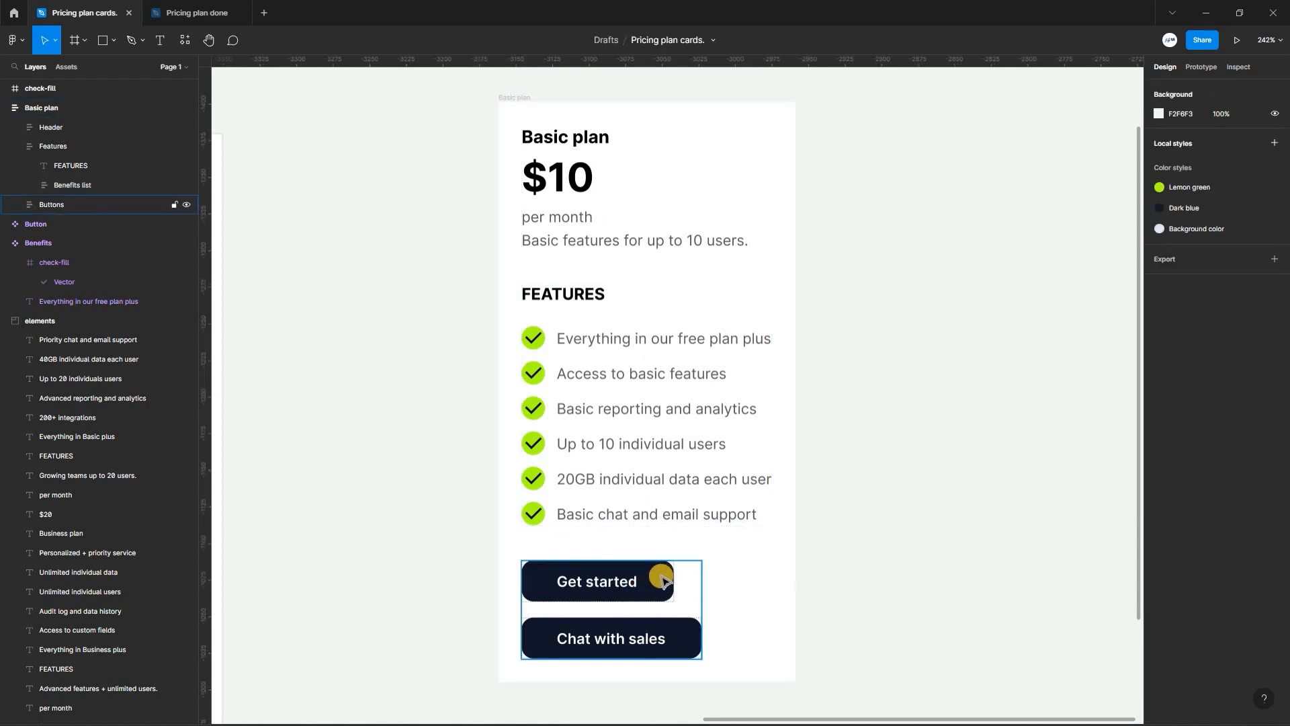
left_click(628, 568)
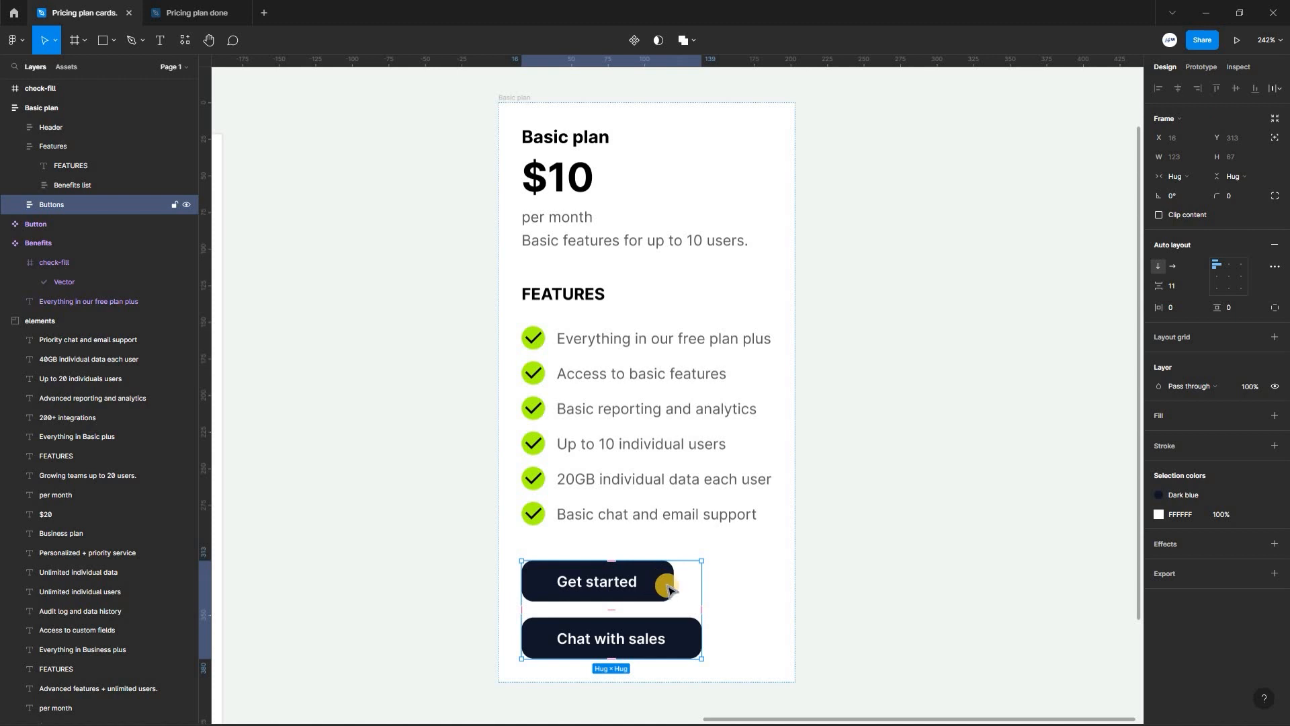
left_click(1182, 182)
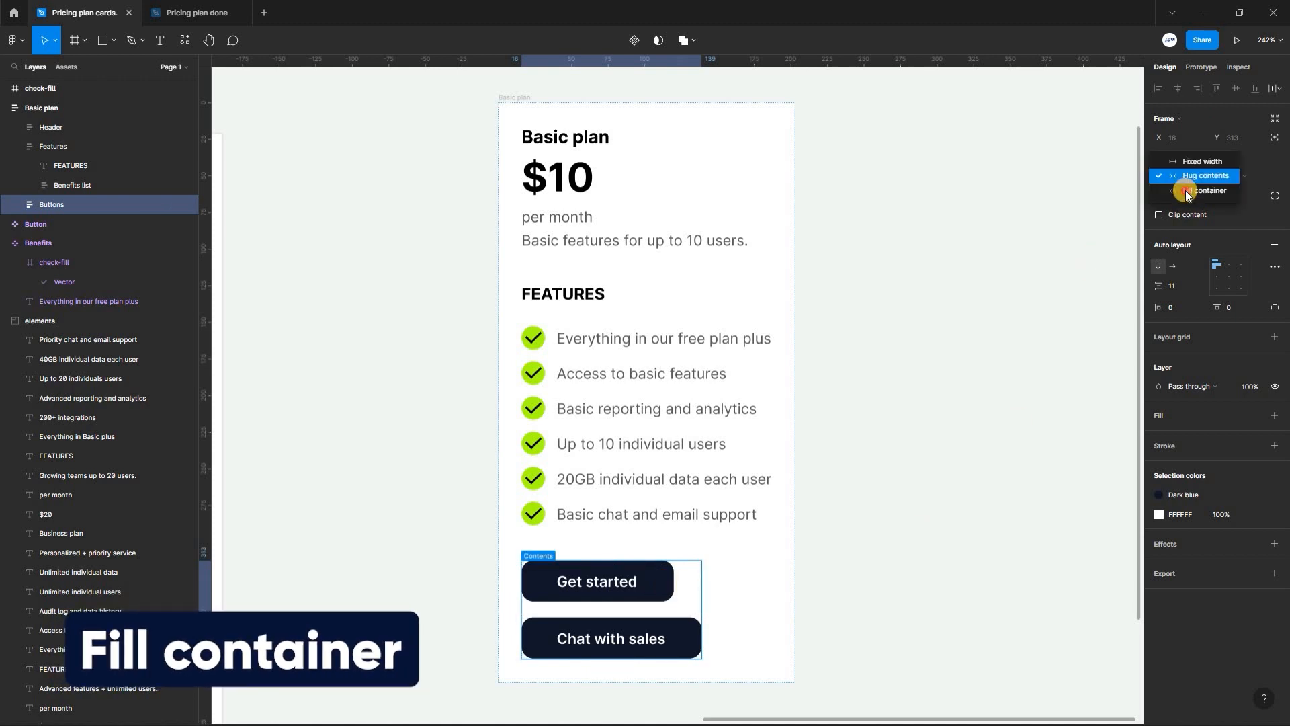
left_click(1182, 193)
- Set the horizontal resizing of the Get started and Chat with sales buttons to Fill container
double_click(590, 569)
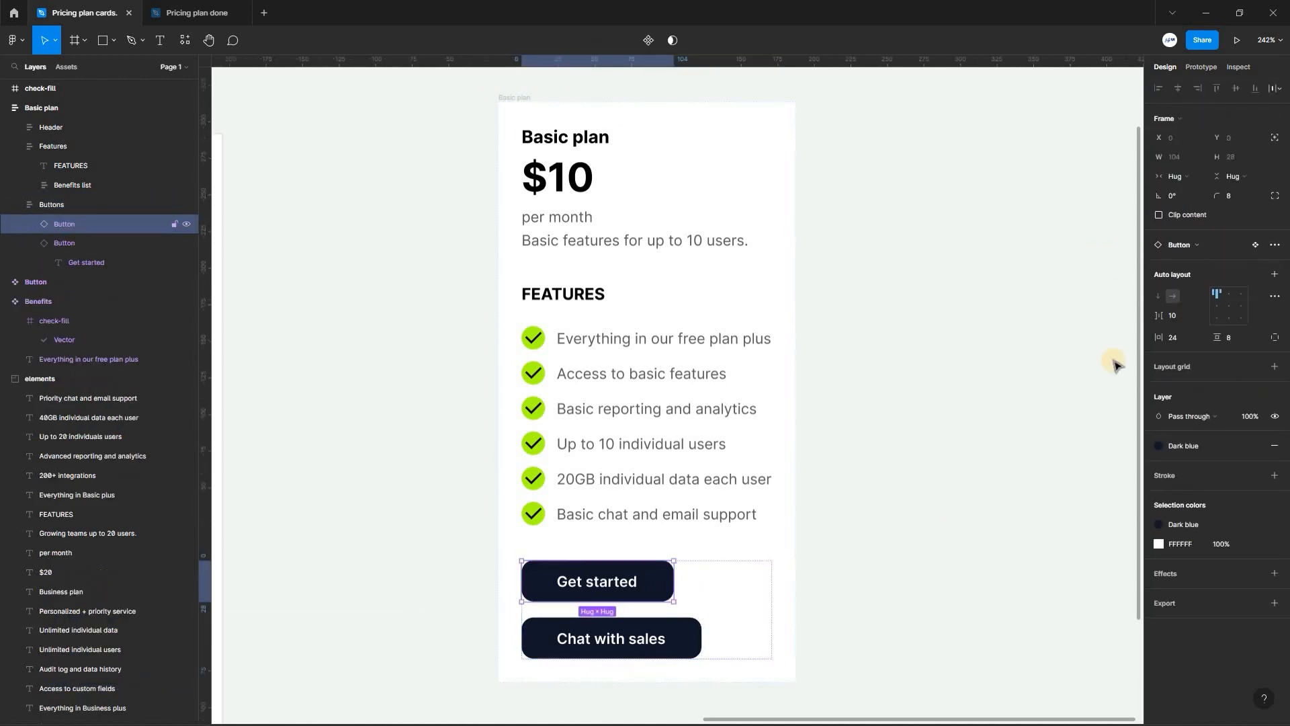
left_click(1181, 178)
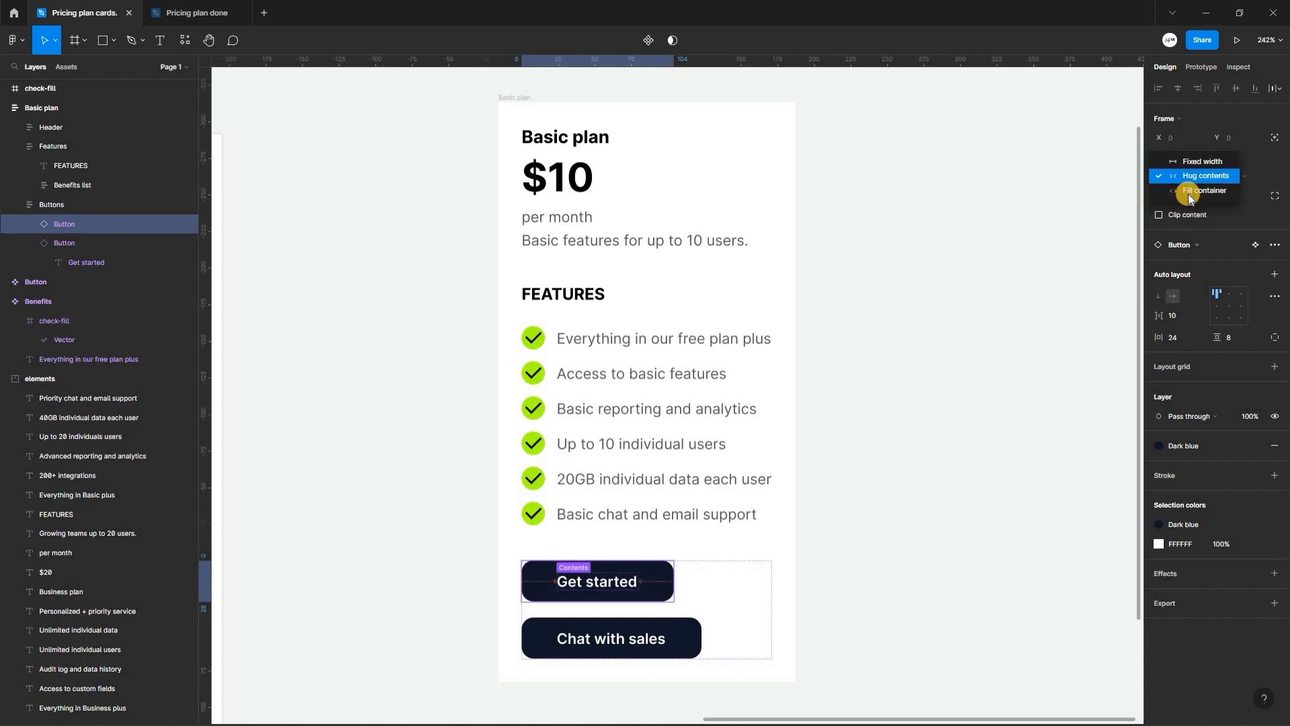
left_click(1188, 193)
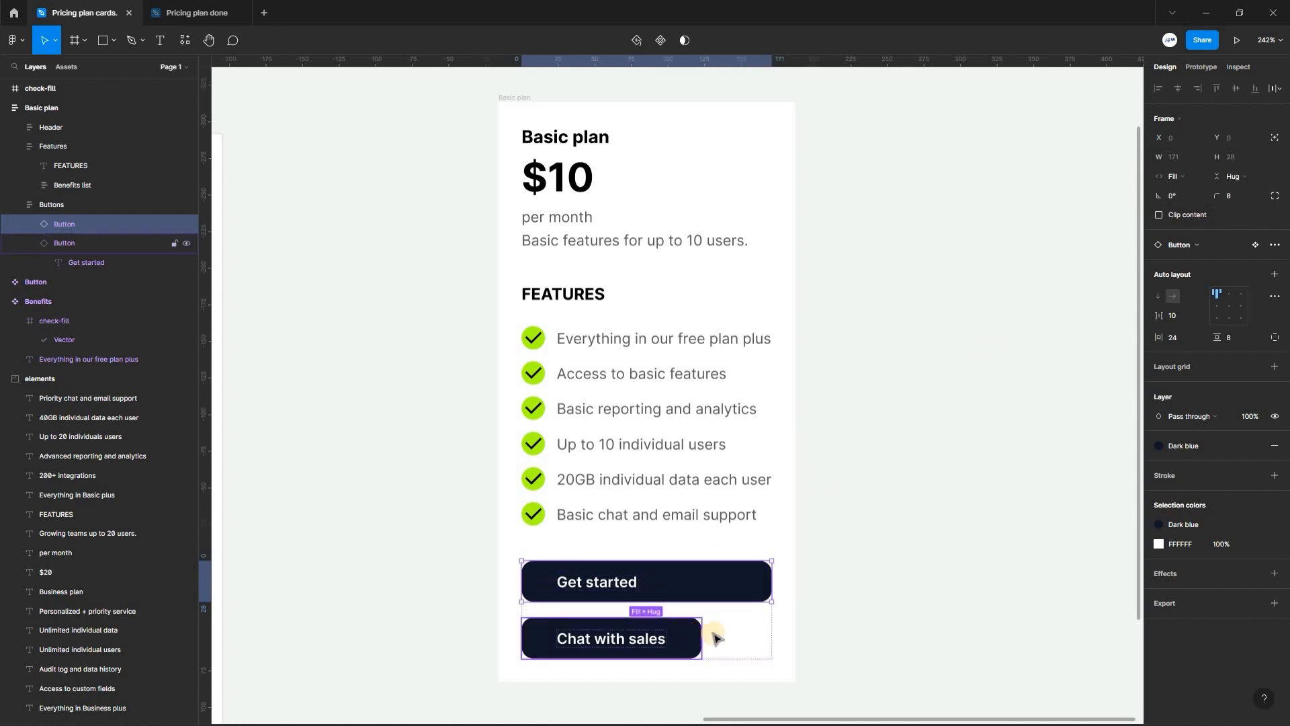
left_click(680, 635)
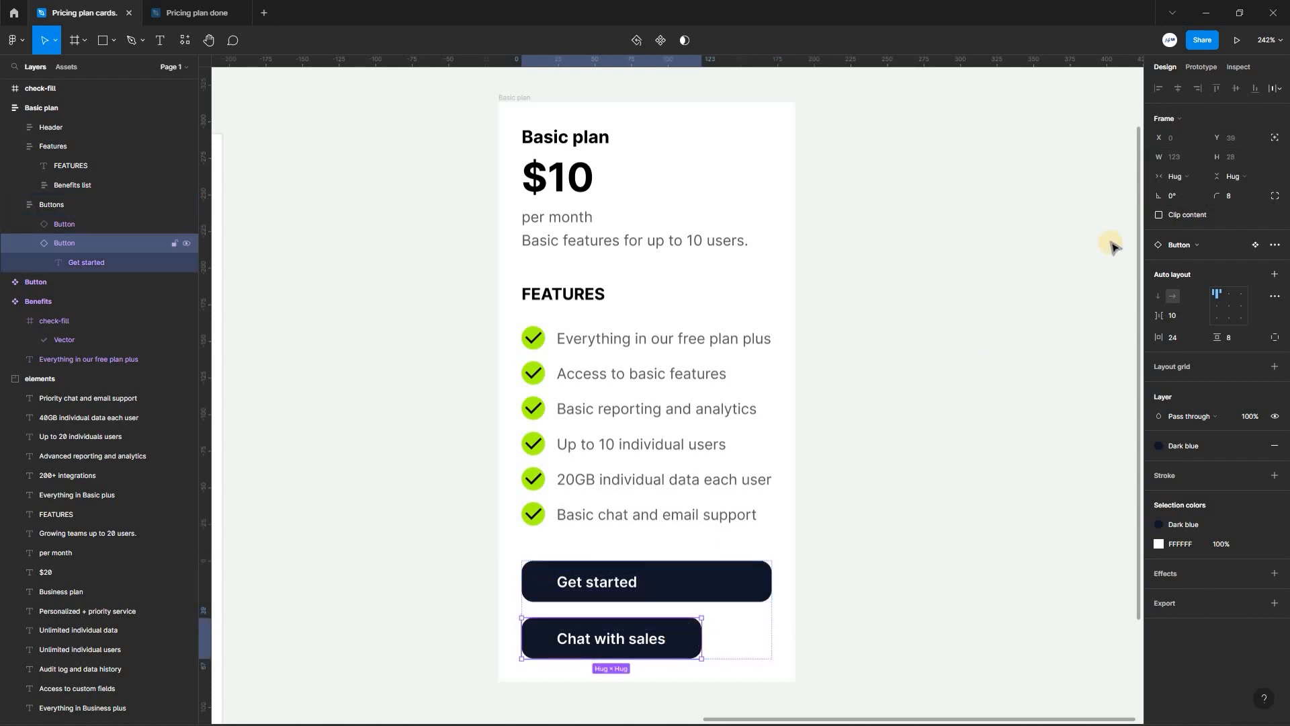
left_click(1175, 176)
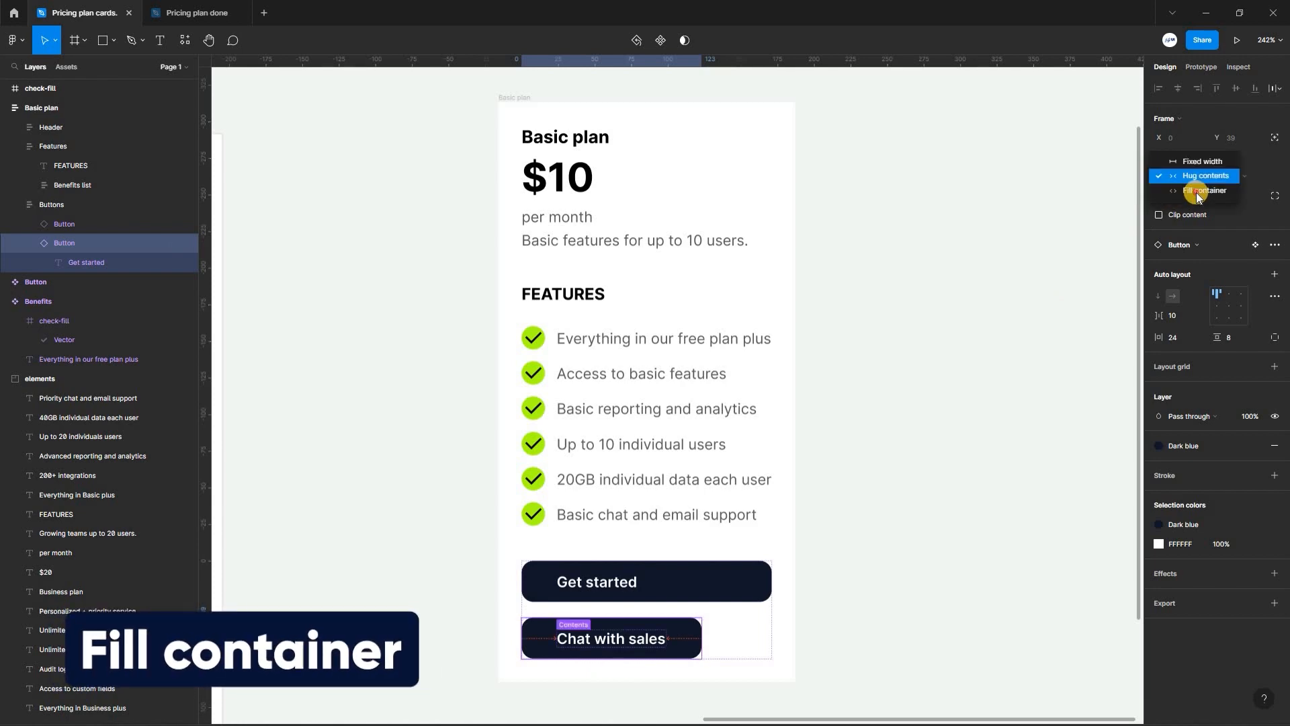
left_click(1195, 192)
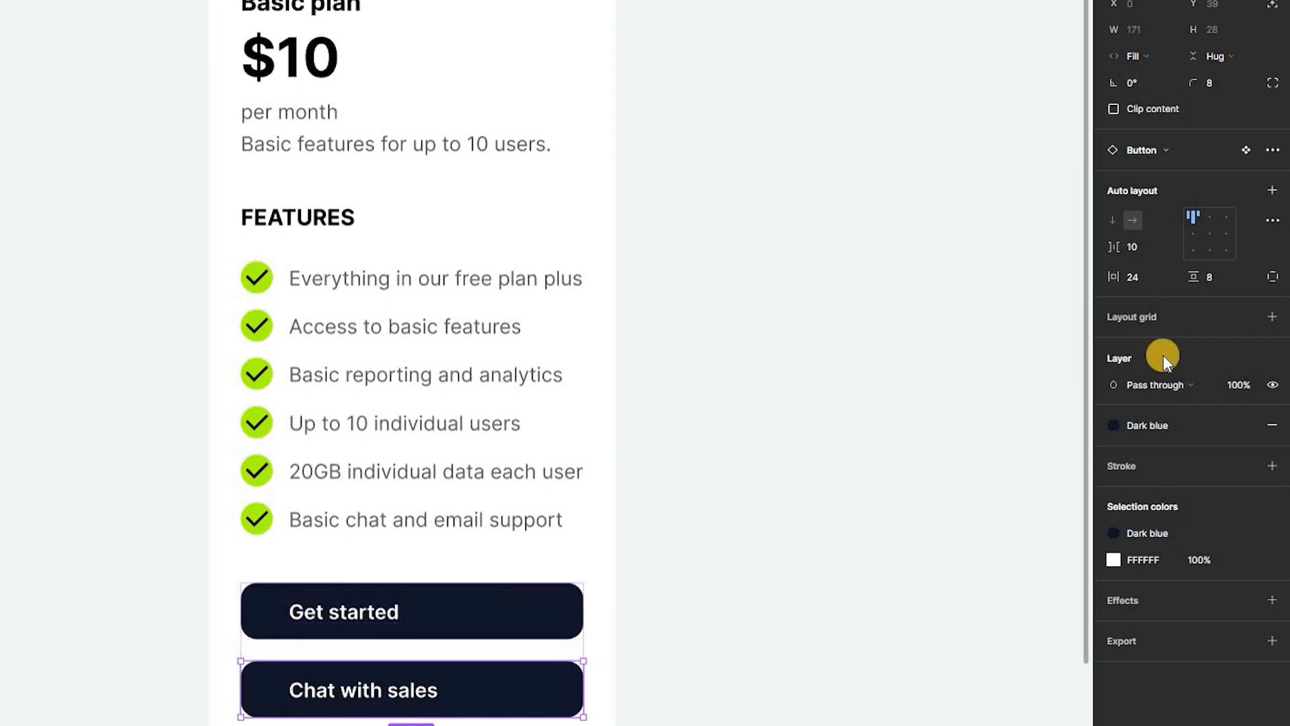
- Align the labels to the center inside the Get started and Chat with sales buttons
left_click(488, 615)
left_click(1208, 232)
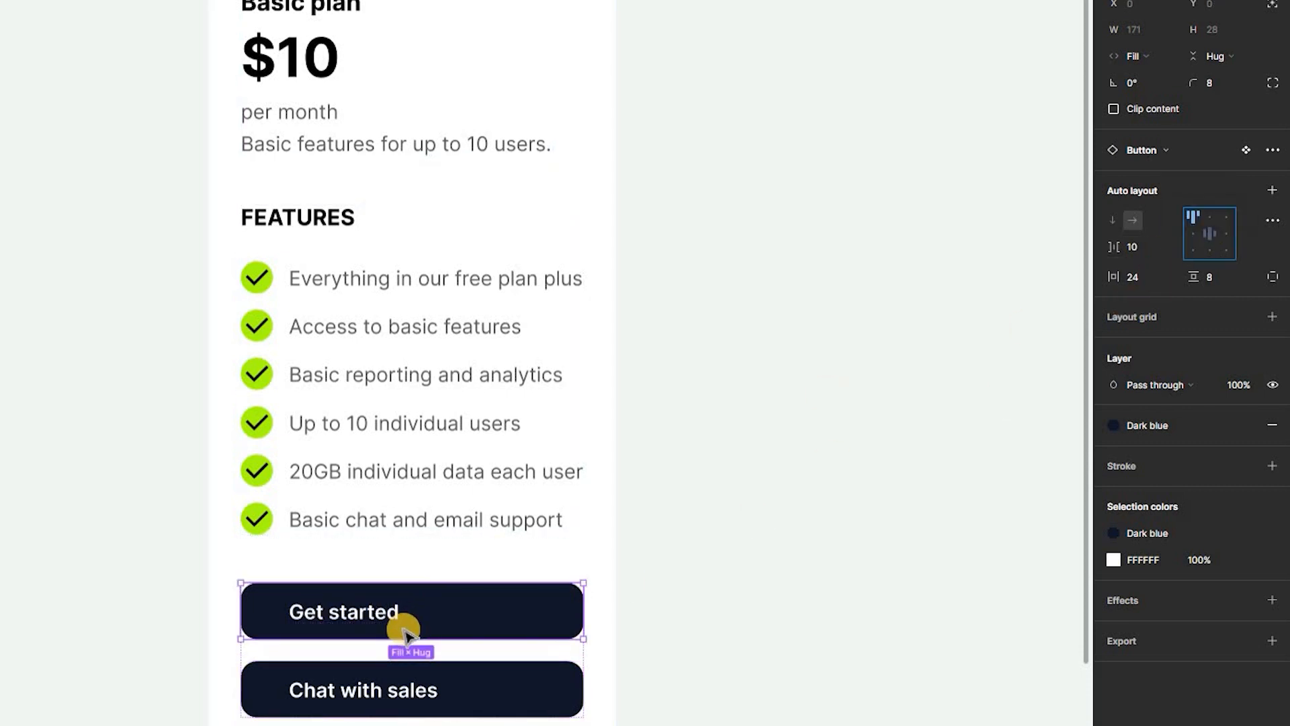
left_click(460, 686)
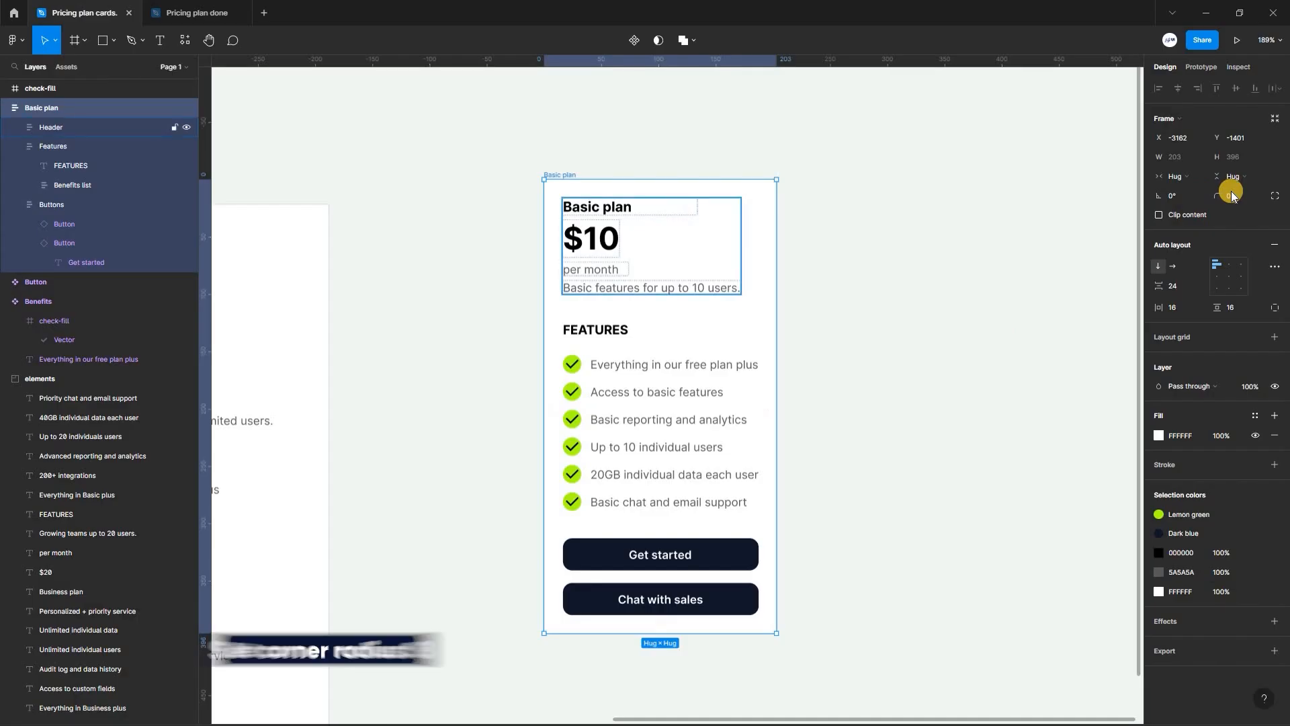
- Round the Basic plan card's corners to a radius of 8 and widen the card slightly
left_click(1232, 193)
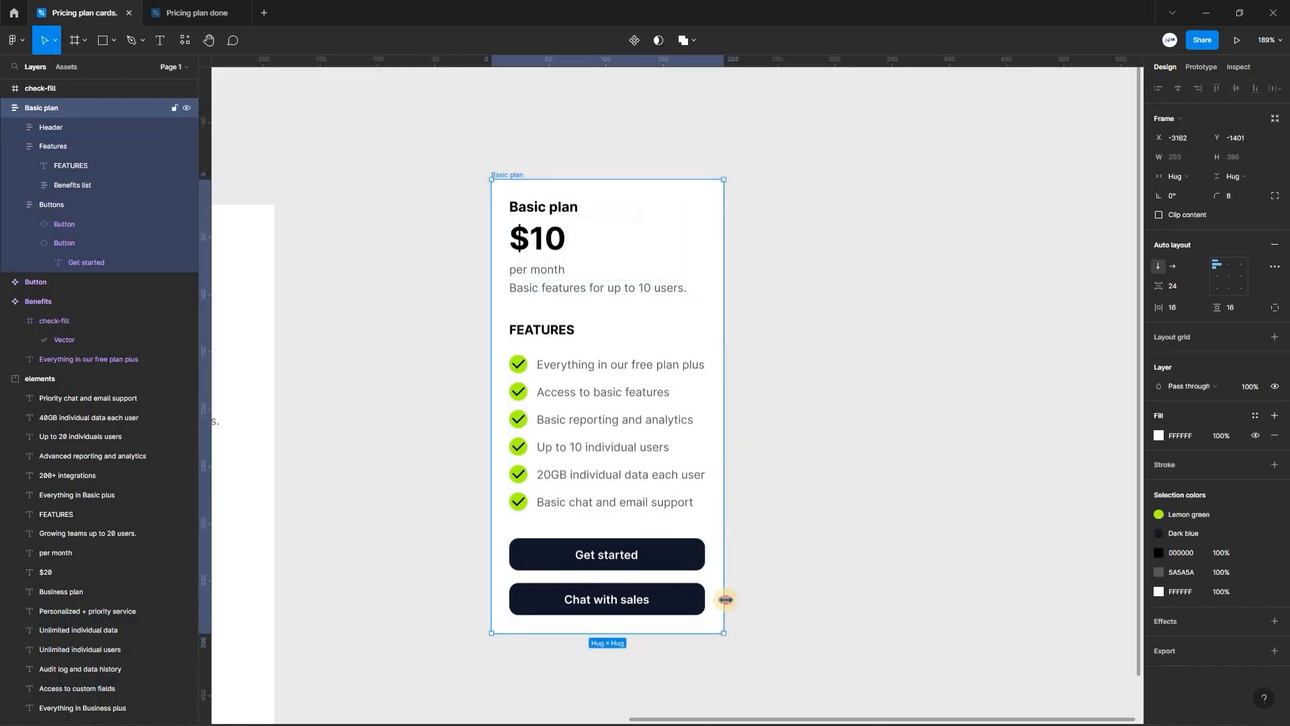
left_click_drag(821, 596, 716, 584)
left_click_drag(716, 585, 736, 585)
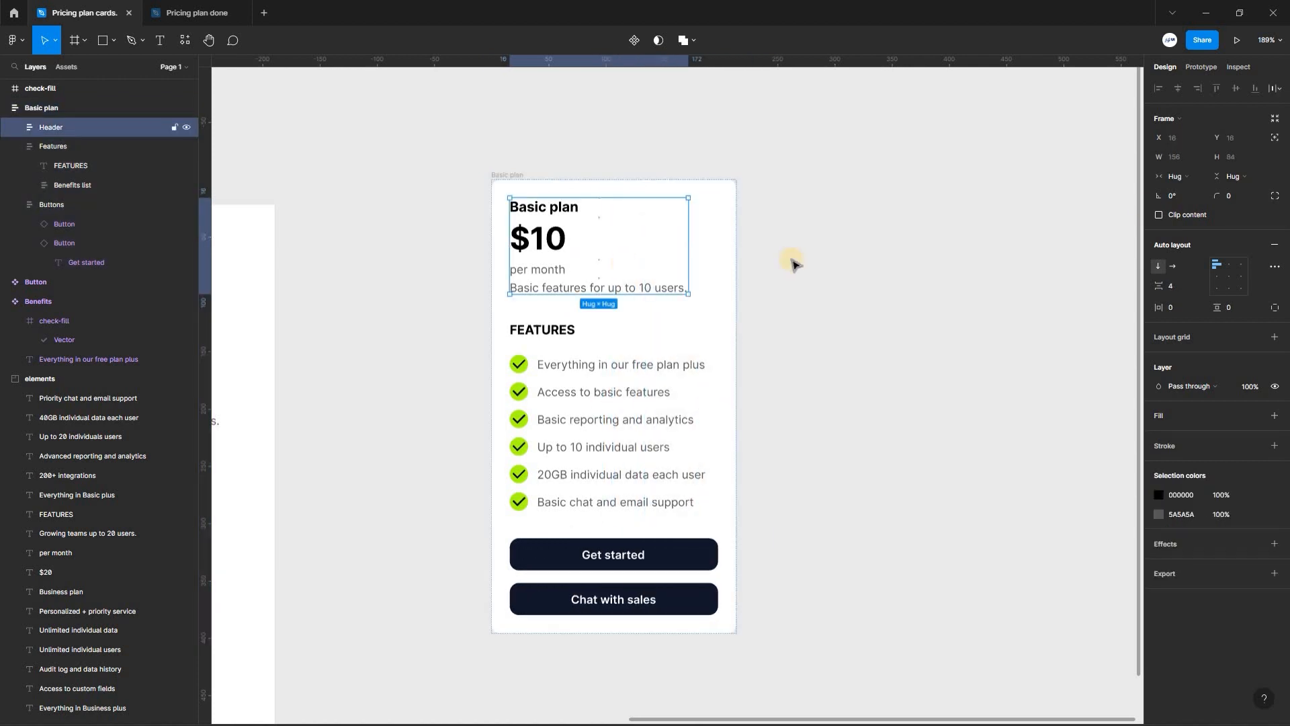
- Set the horizontal resizing of the Header and Features frames to Fill container
left_click(1192, 177)
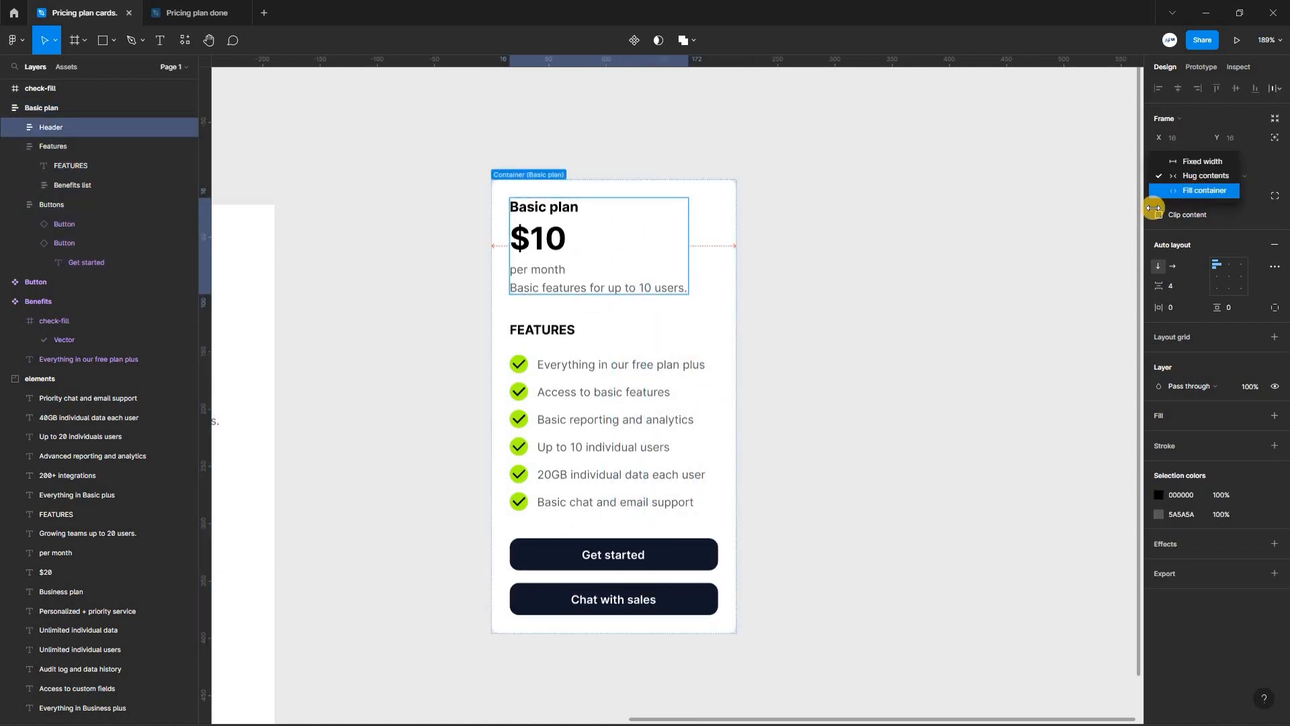
left_click(1196, 191)
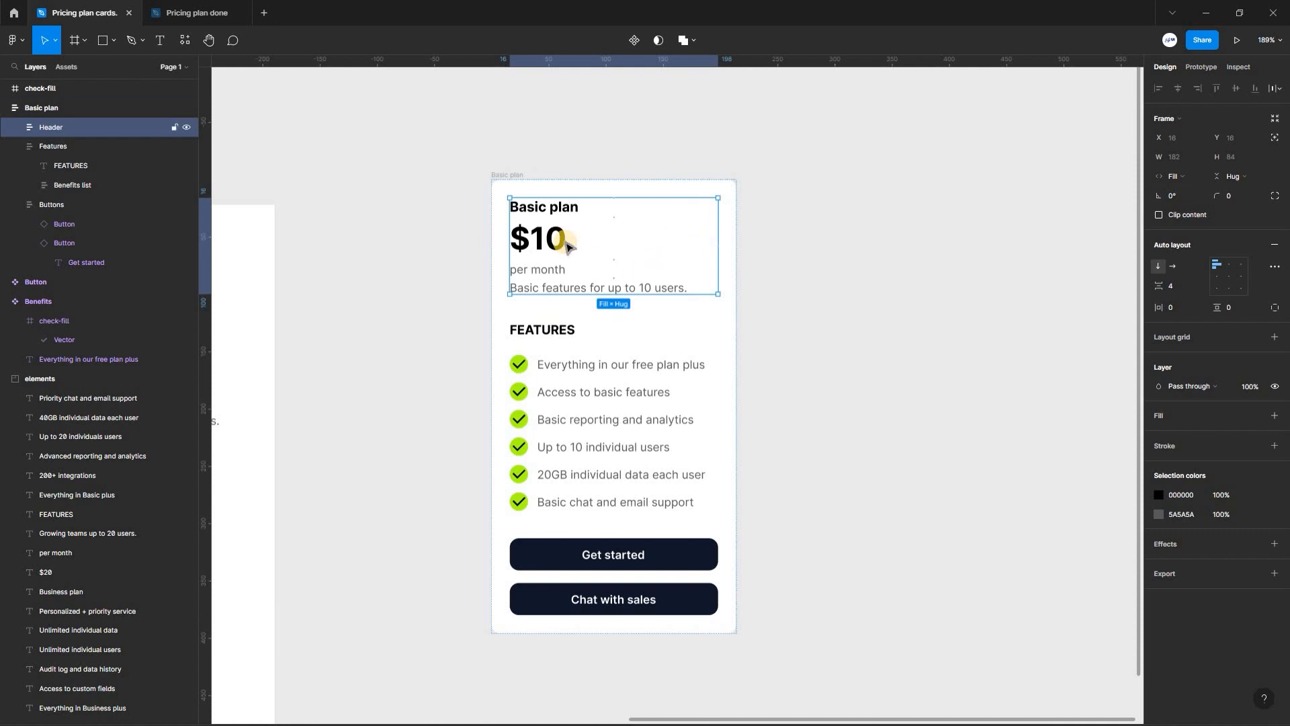
left_click(568, 335)
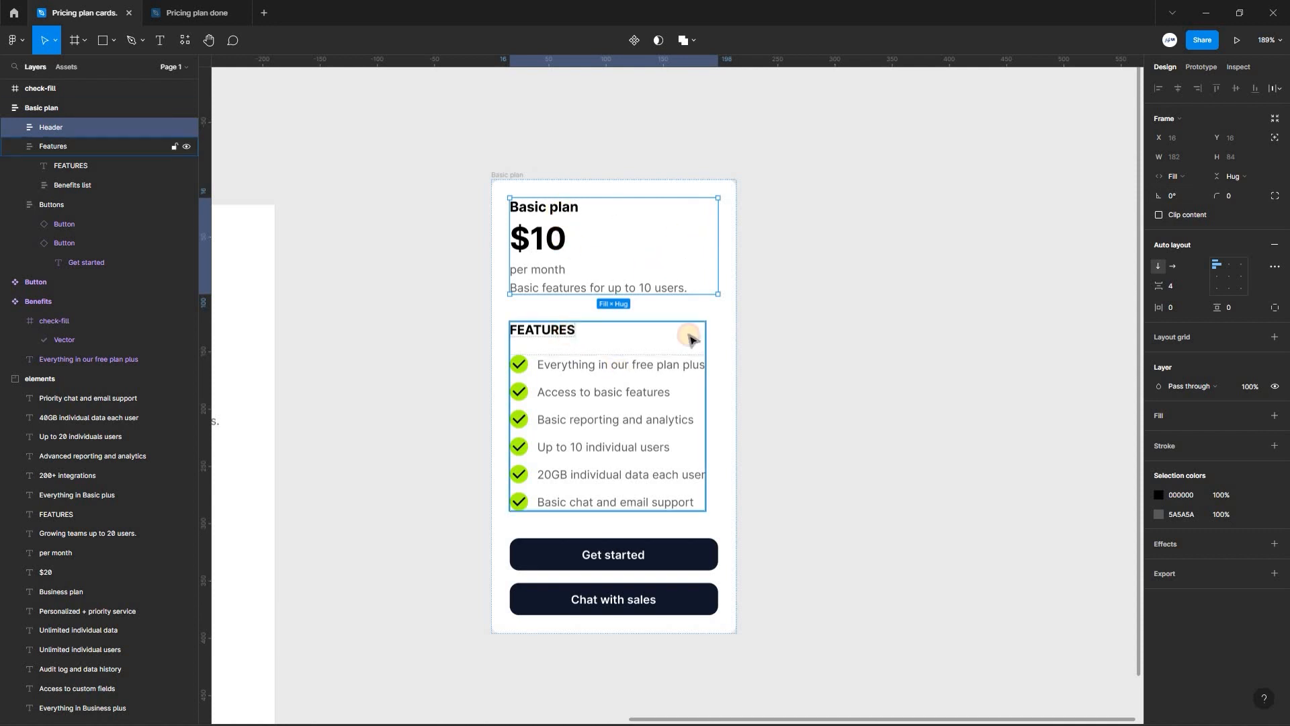
left_click(1183, 183)
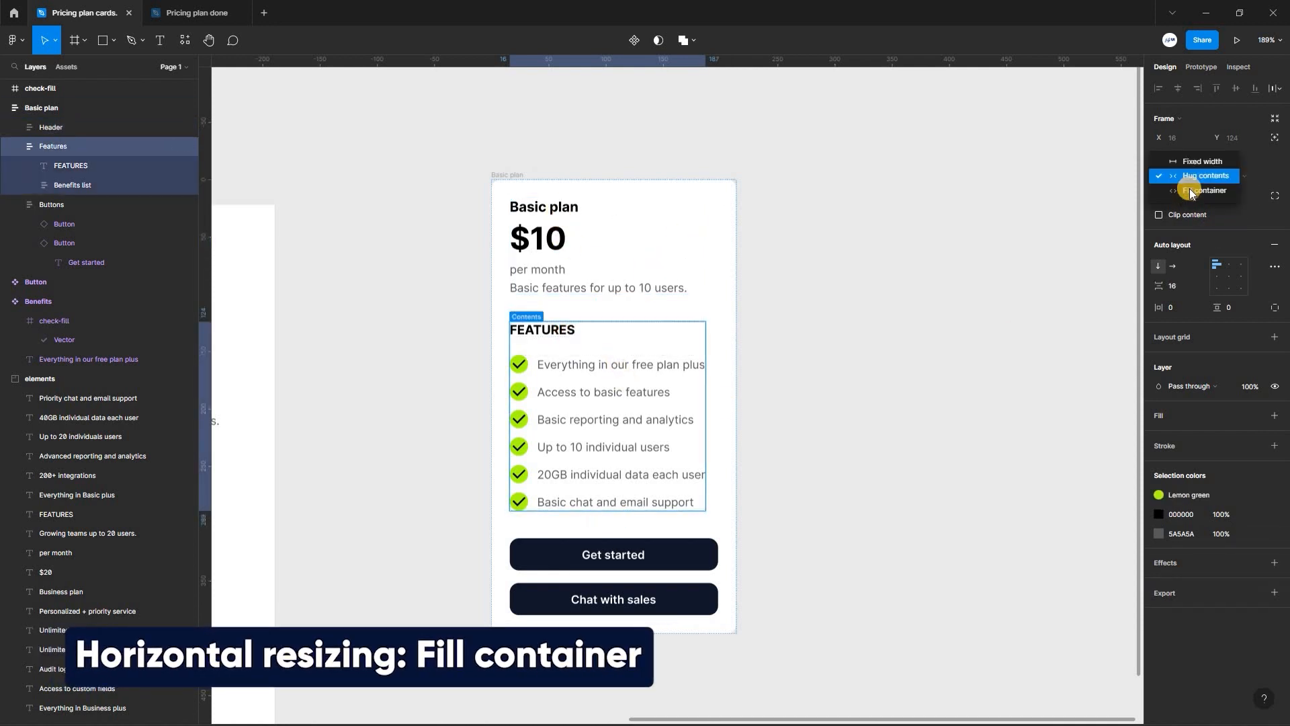
key("Return")
- Set the horizontal resizing of all four Header texts, from the plan title to the description, to Fill container
left_click(528, 208)
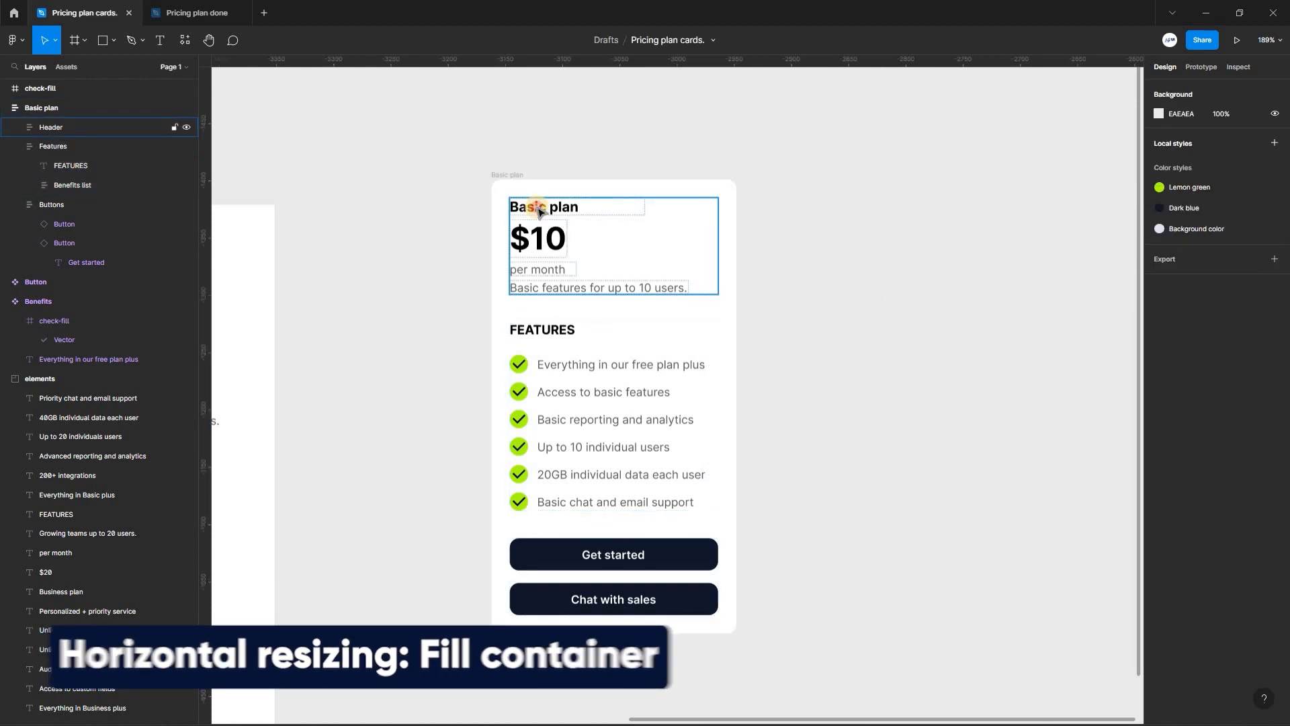
left_click(572, 214)
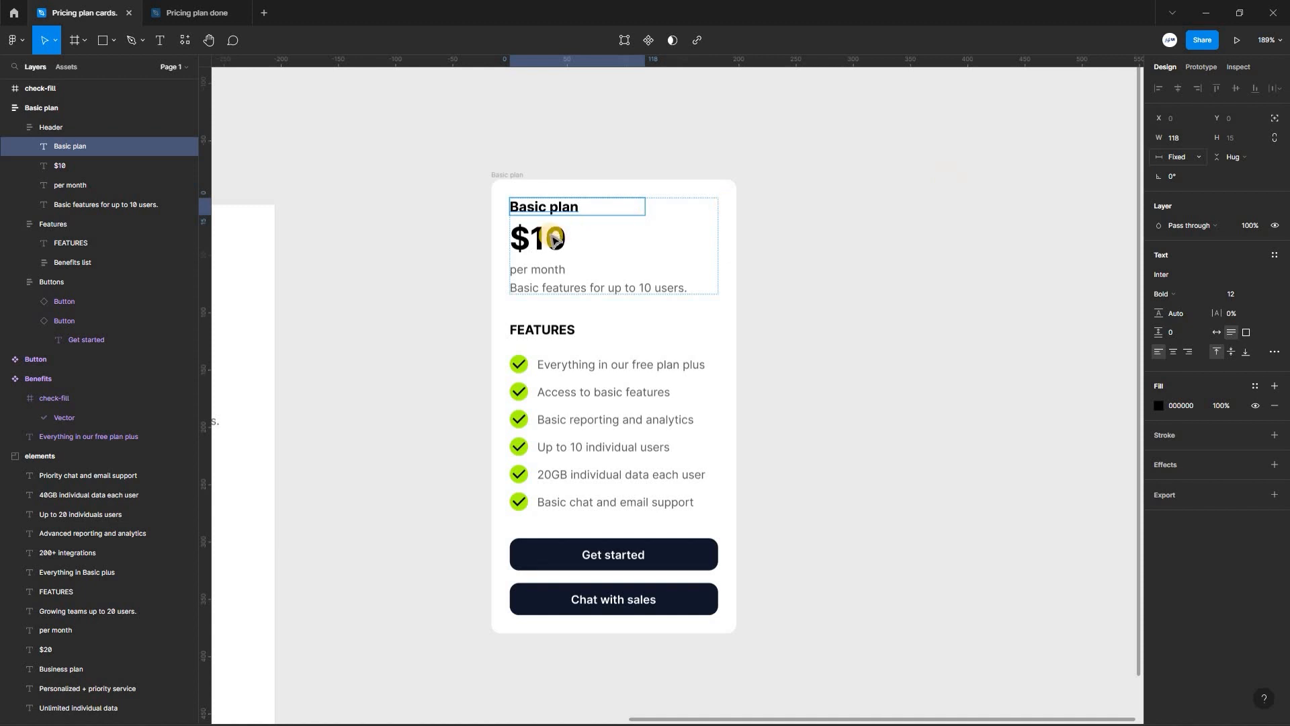
left_click(1180, 160)
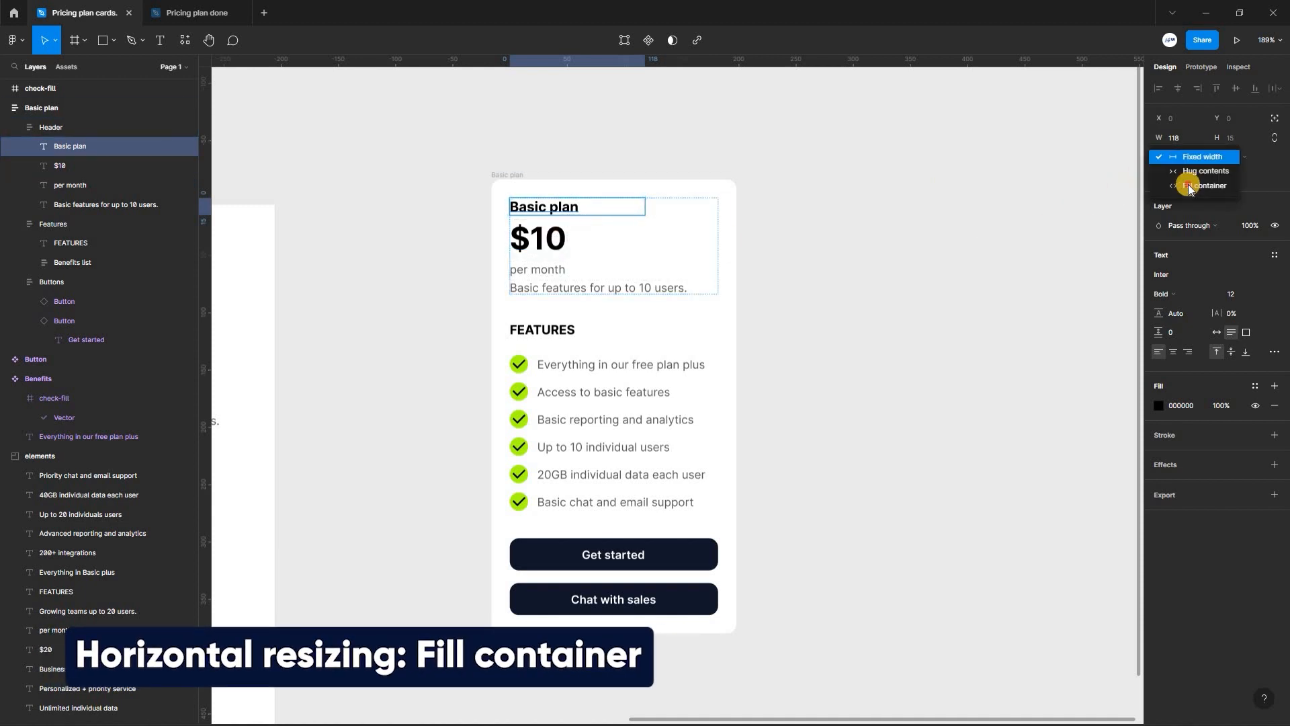
left_click(1189, 187)
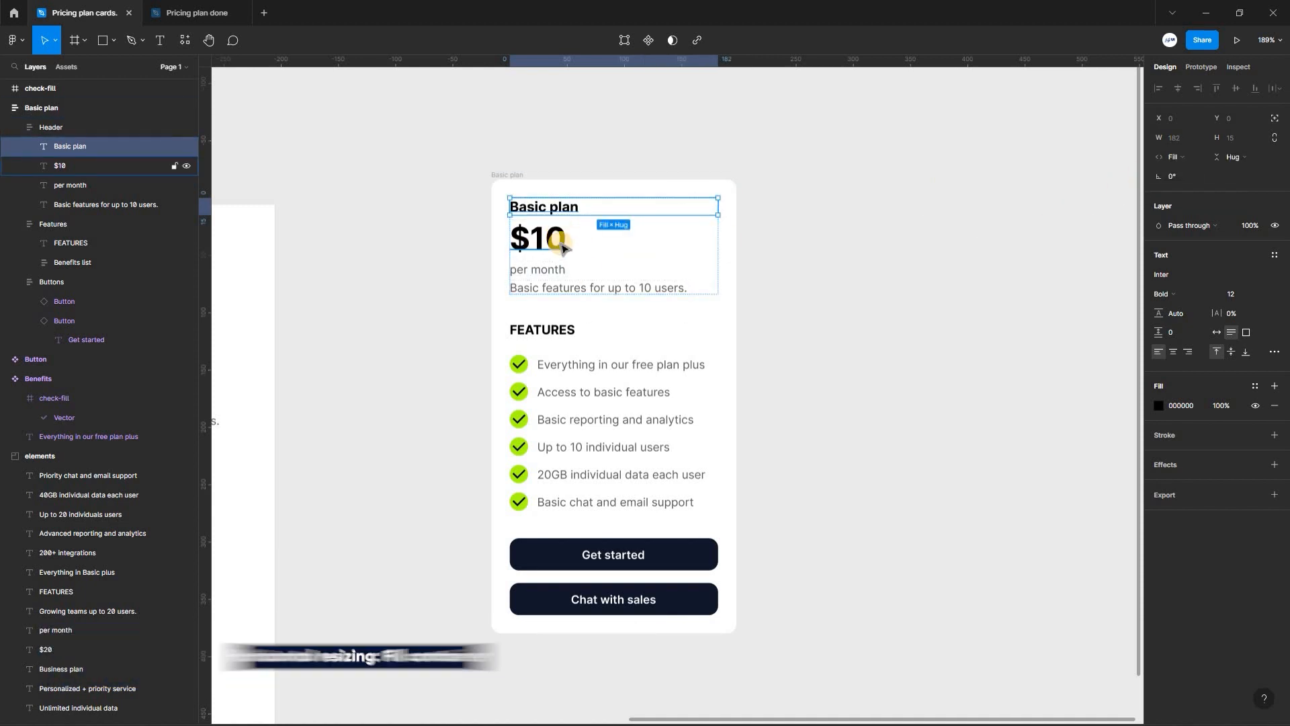
left_click(541, 259)
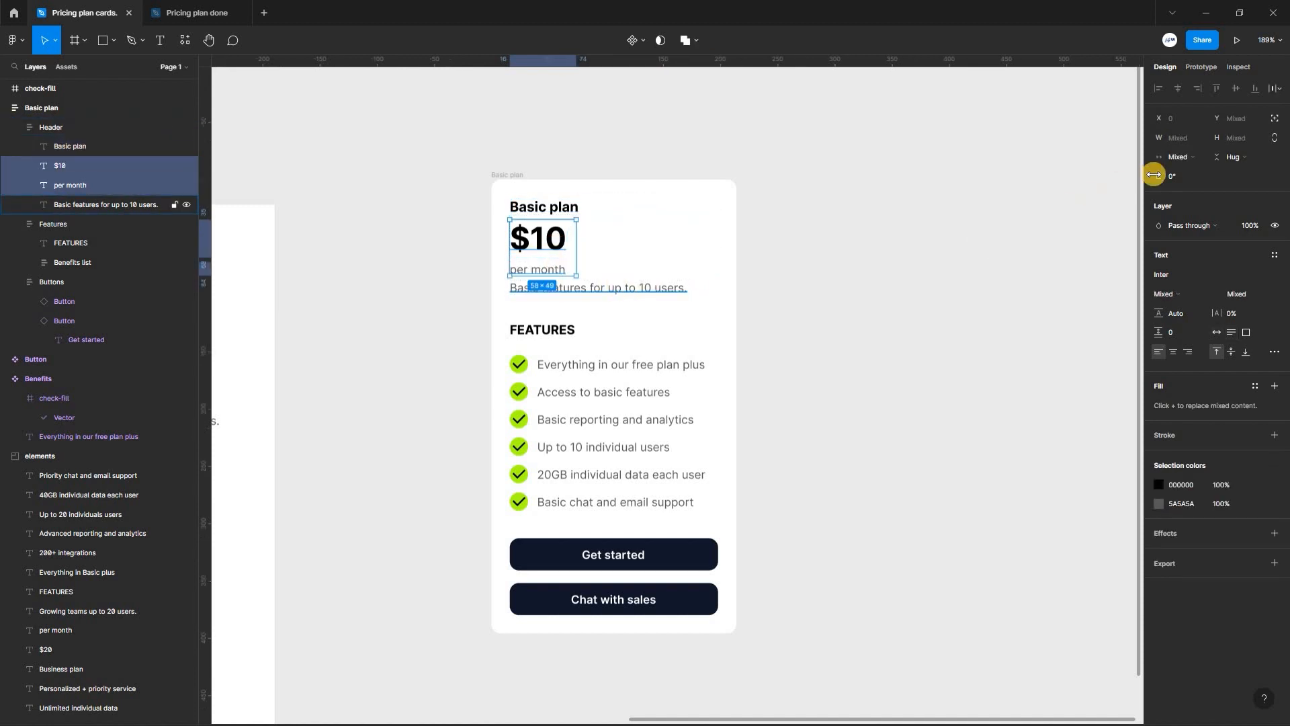
left_click(1193, 158)
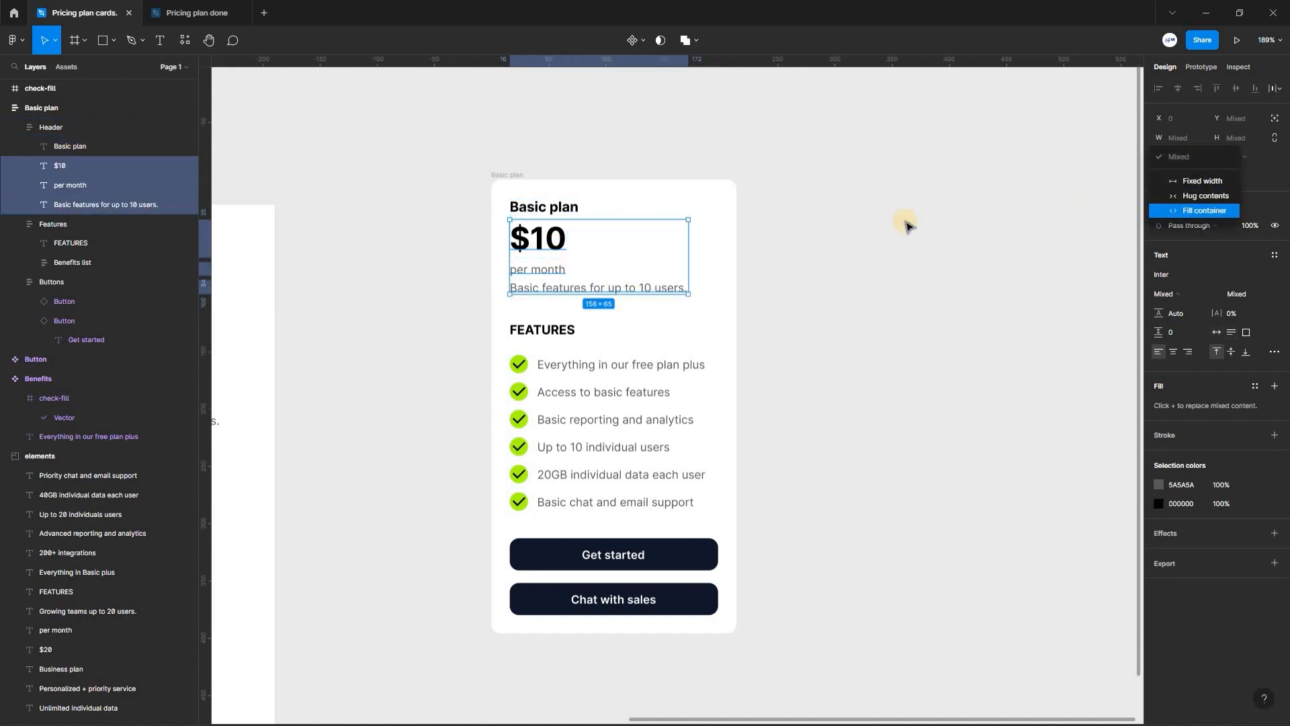
key("Return")
key("shift+Return")
key("shift+Return")
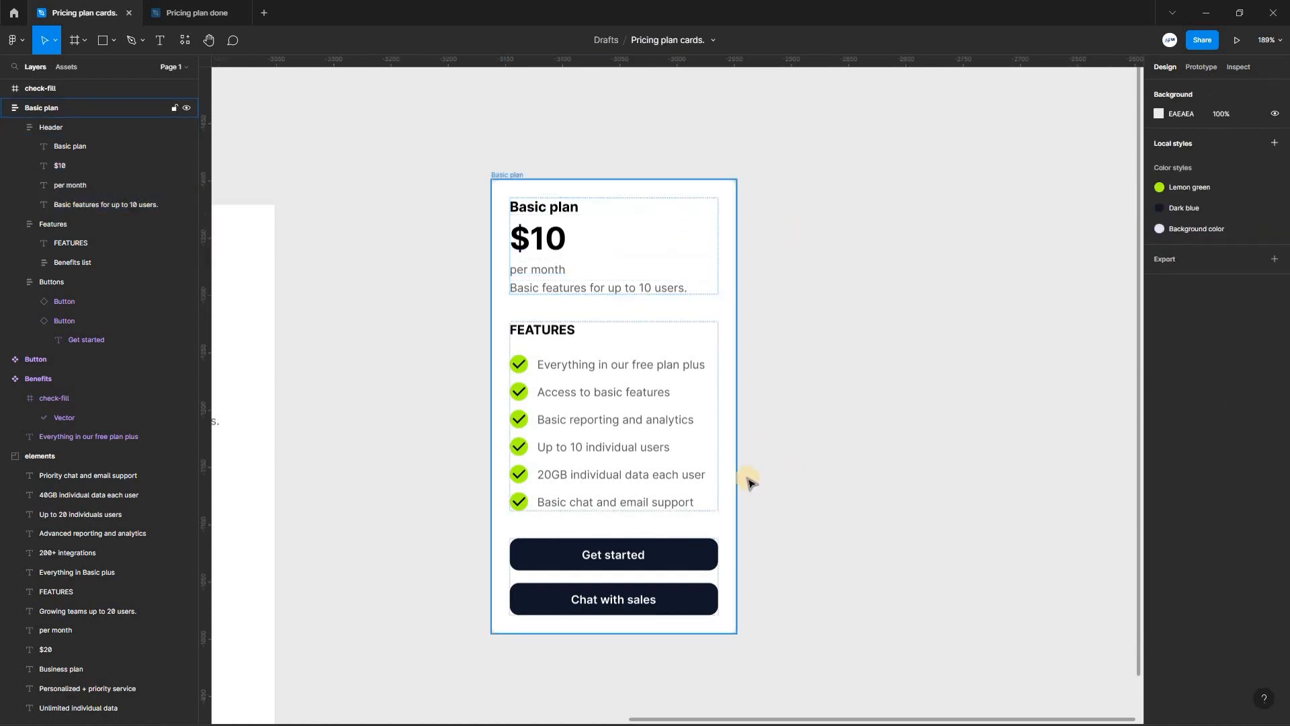
- Widen the Basic plan card to 238 px
left_click_drag(647, 475, 764, 475)
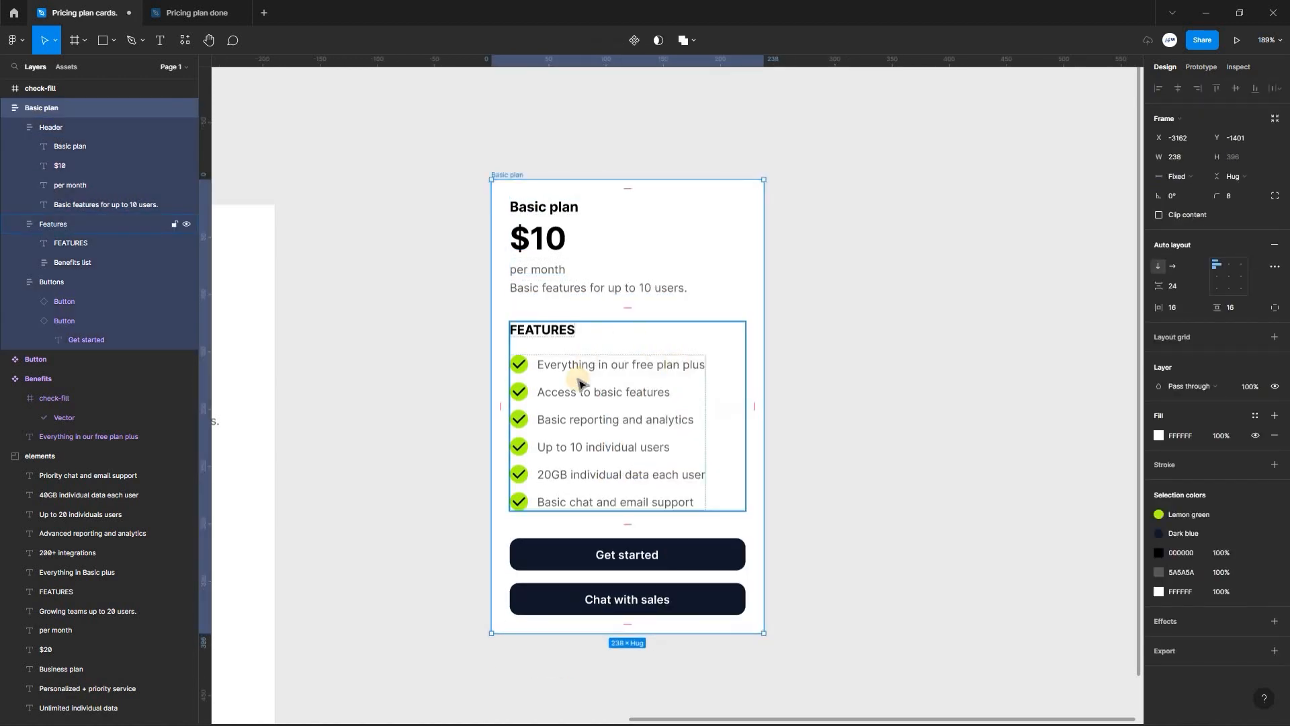
left_click(871, 389)
- Set the horizontal resizing of the FEATURES heading in the Basic plan card to Fill container
left_click(545, 336)
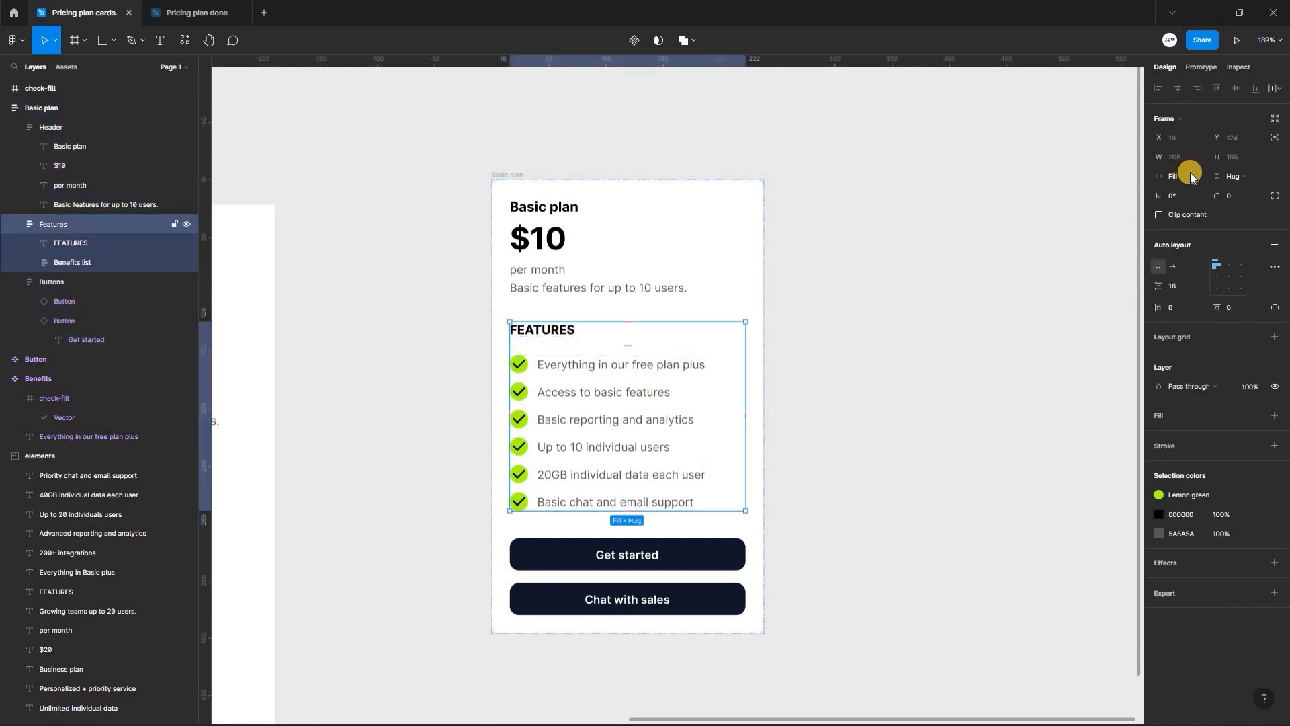
left_click(1193, 179)
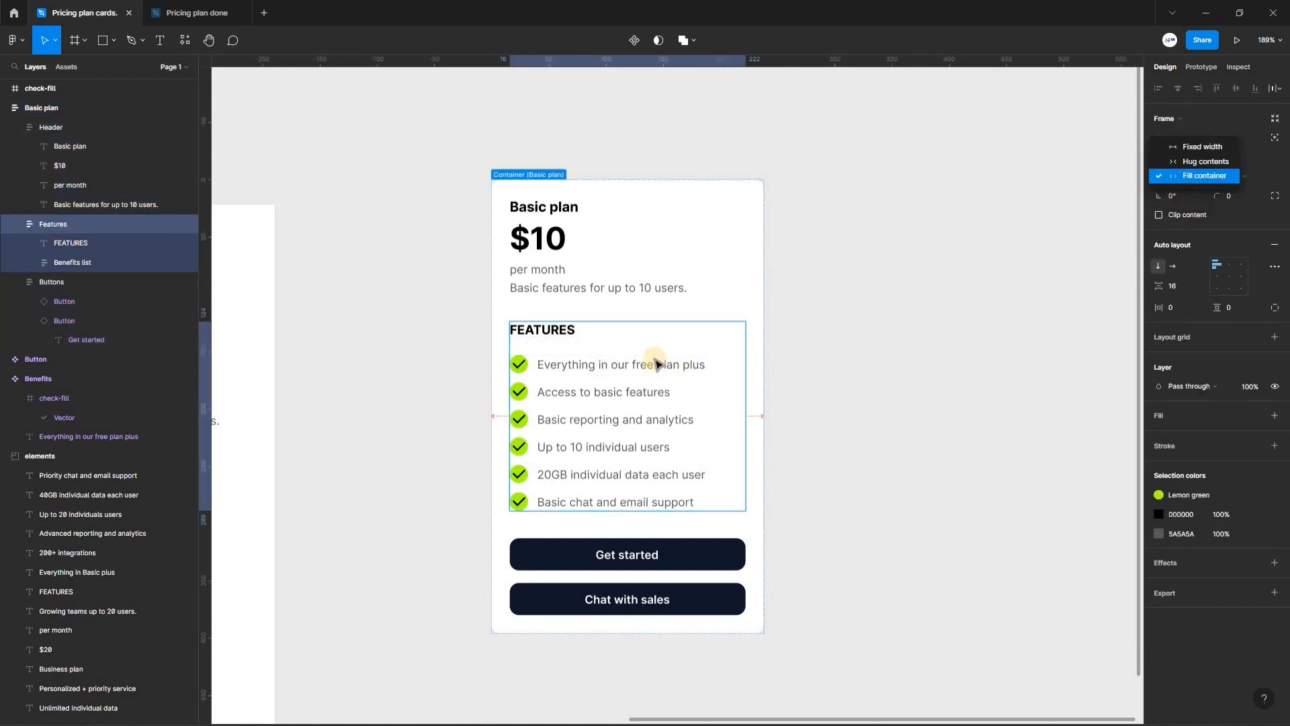
left_click(586, 369)
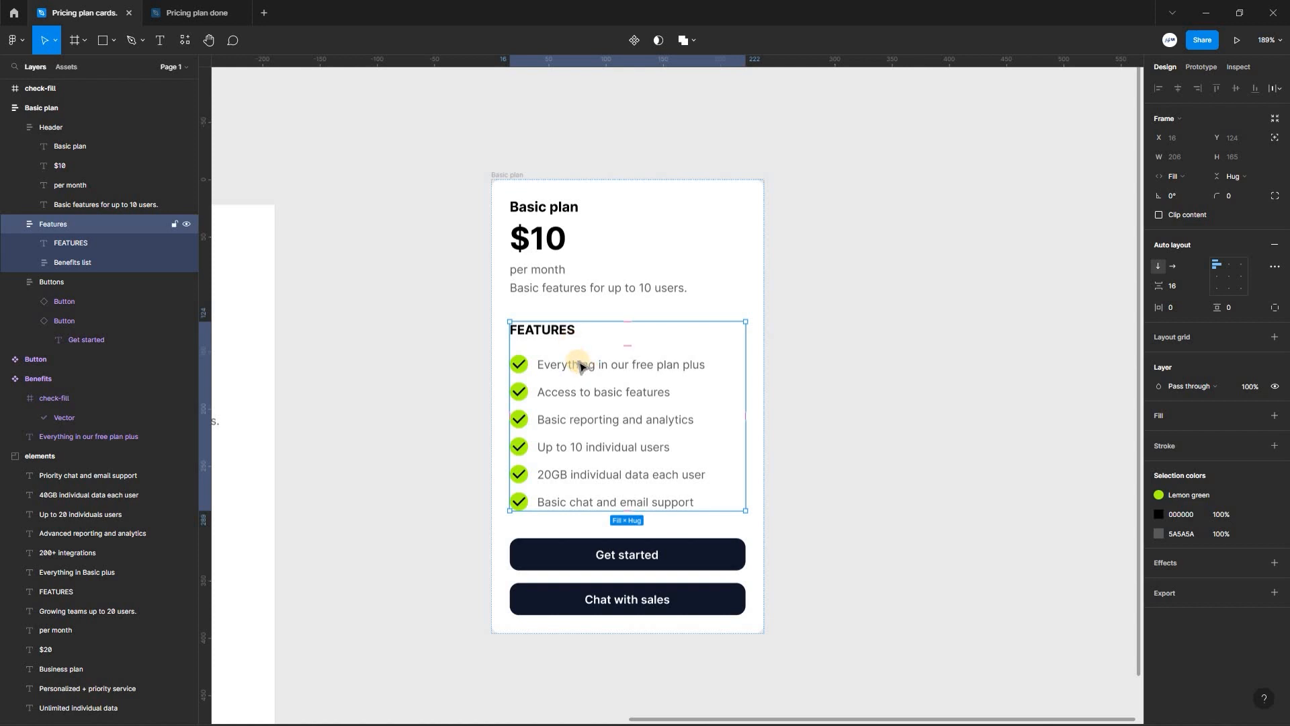
double_click(587, 368)
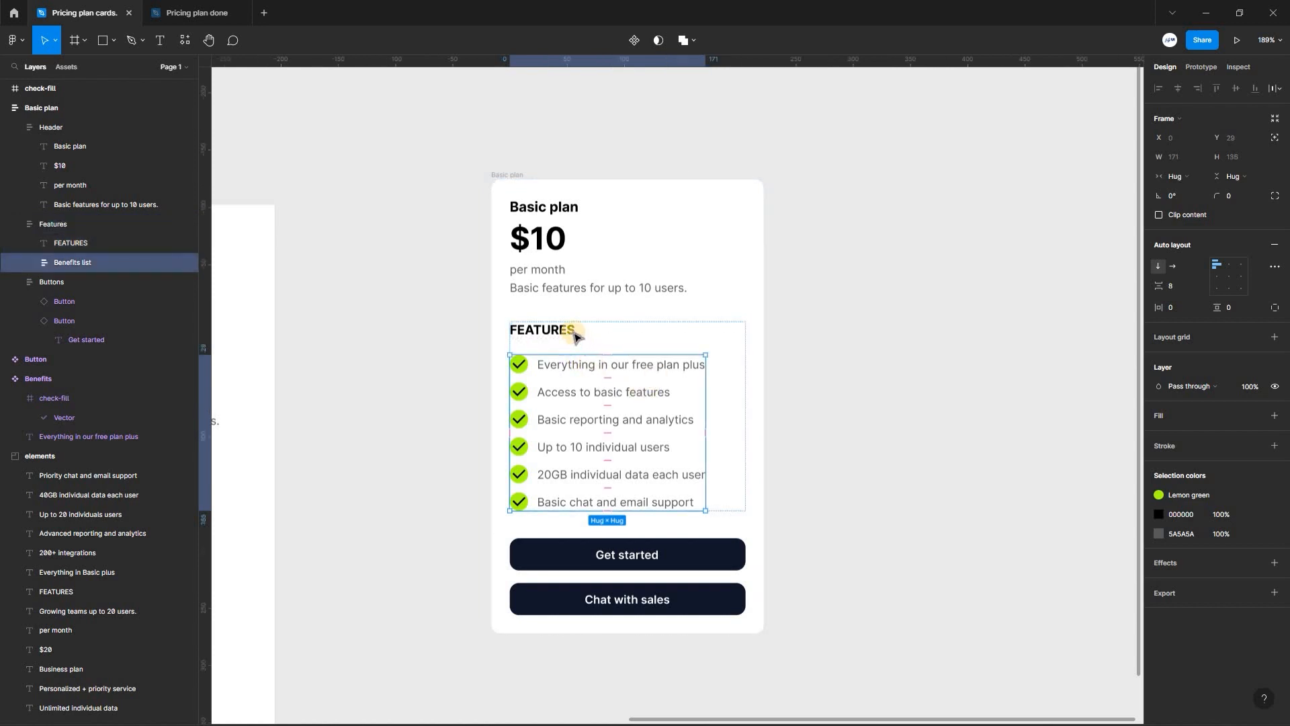
left_click(588, 333)
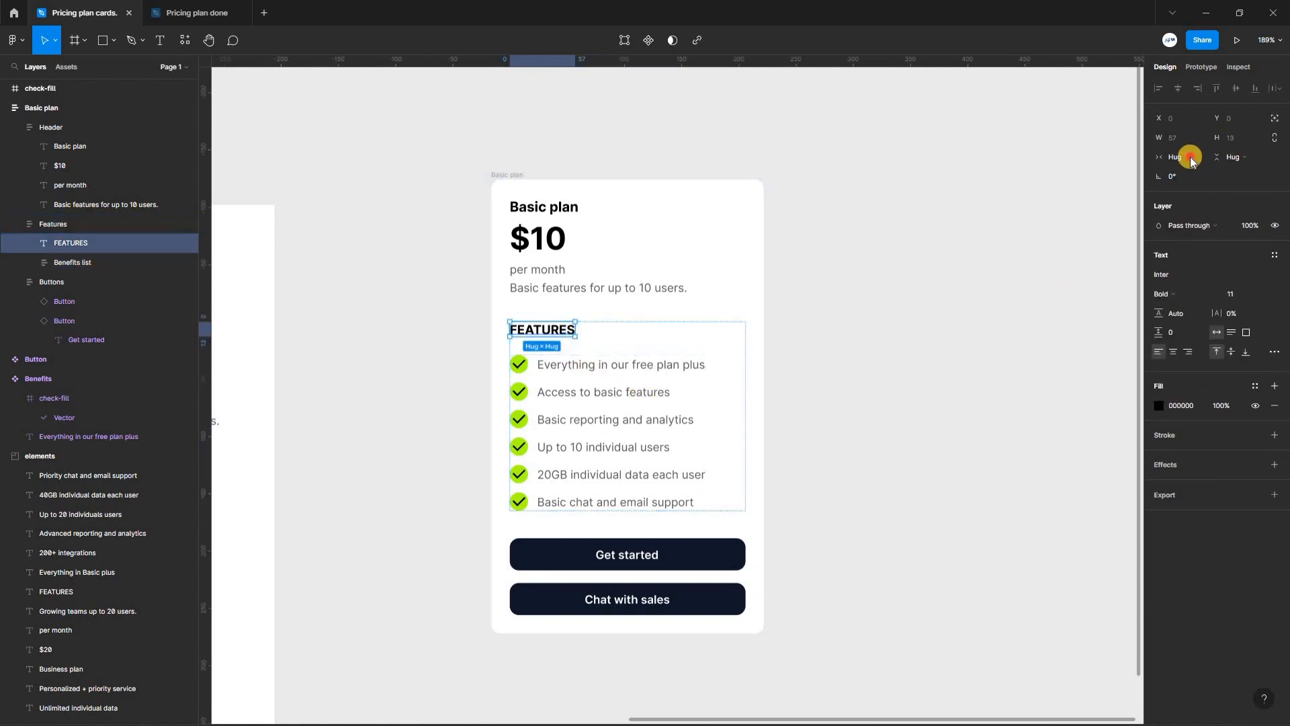
left_click(1192, 160)
left_click(1192, 170)
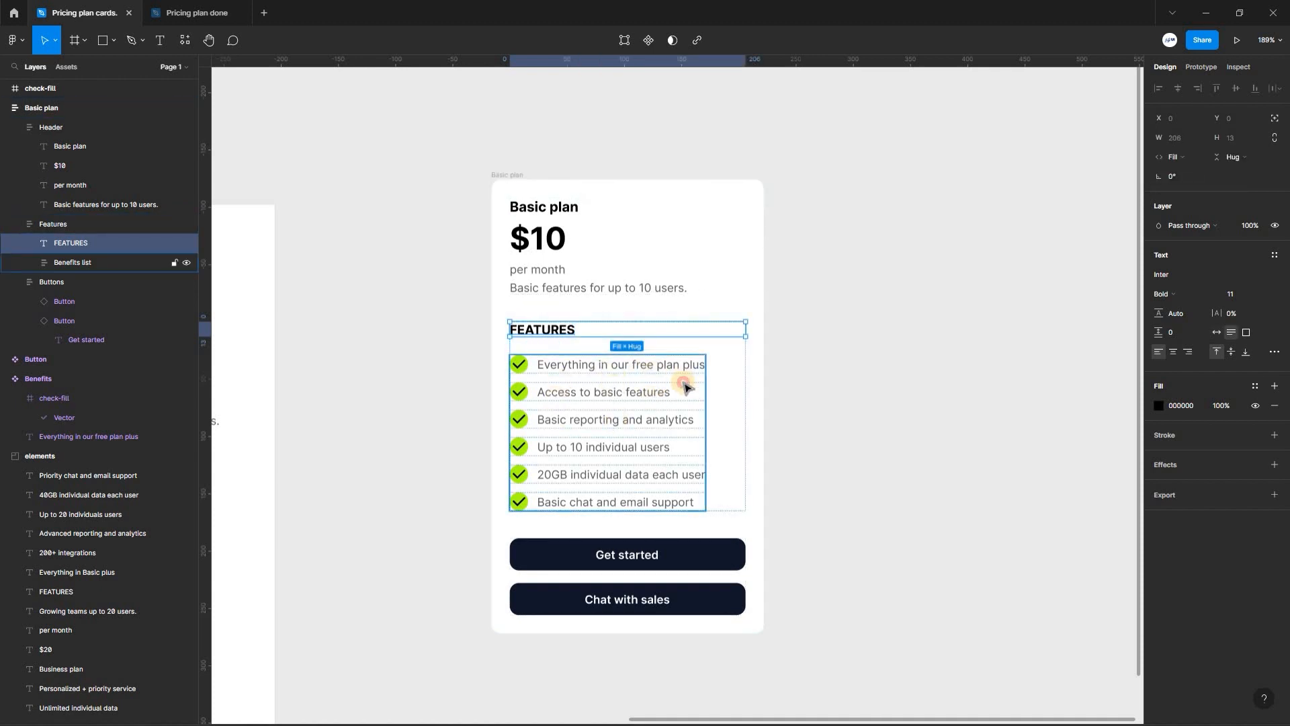
- Set the Benefits list's horizontal resizing to Fill container and widen the Basic plan card to 245 px
left_click(563, 448)
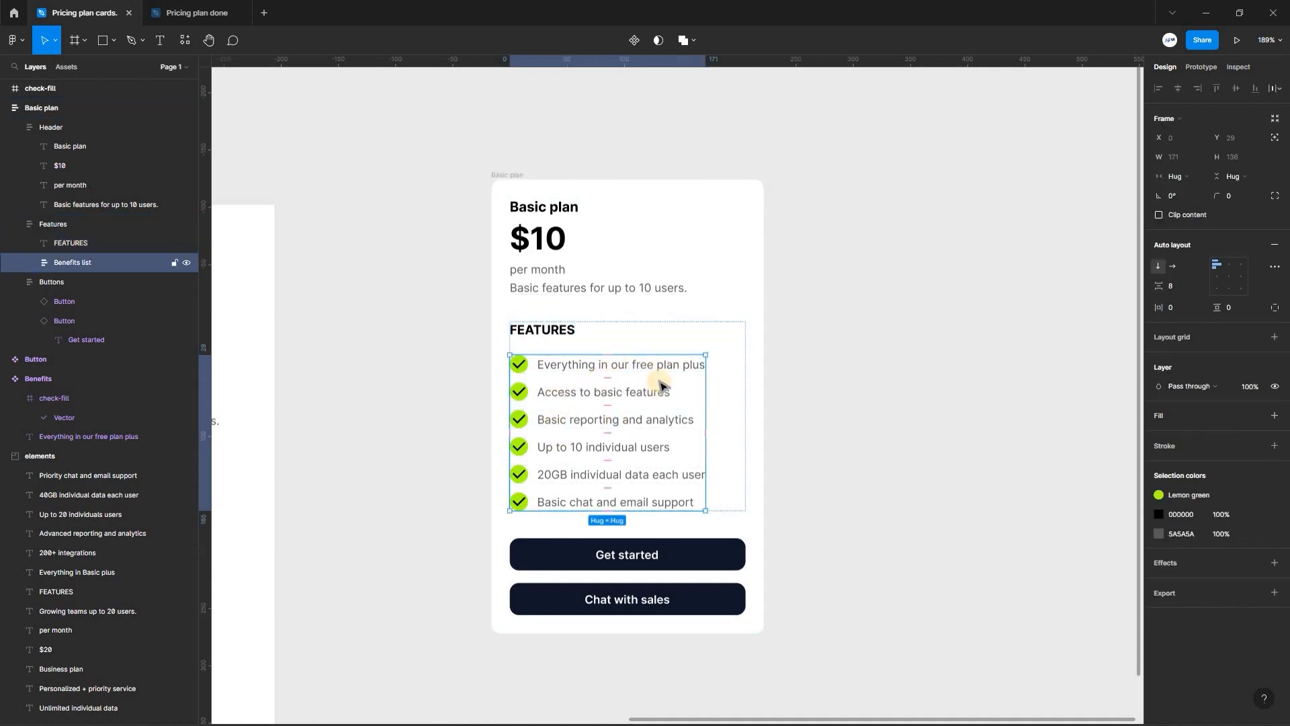
left_click(1189, 177)
left_click(1202, 190)
mouse_move(764, 414)
left_mouse_down()
mouse_move(642, 415)
mouse_move(772, 415)
left_mouse_up()
- Set the horizontal resizing of all six Benefits items in the list to Fill container
left_click(623, 372)
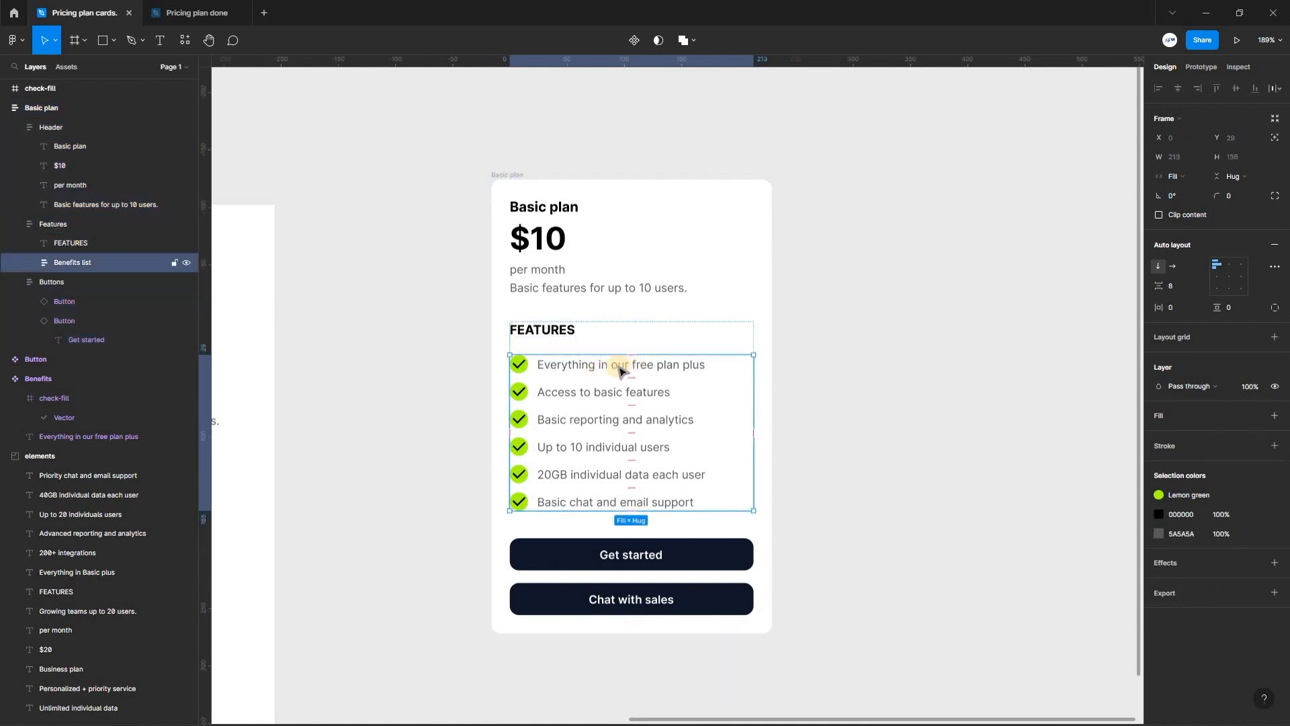
left_click(620, 371)
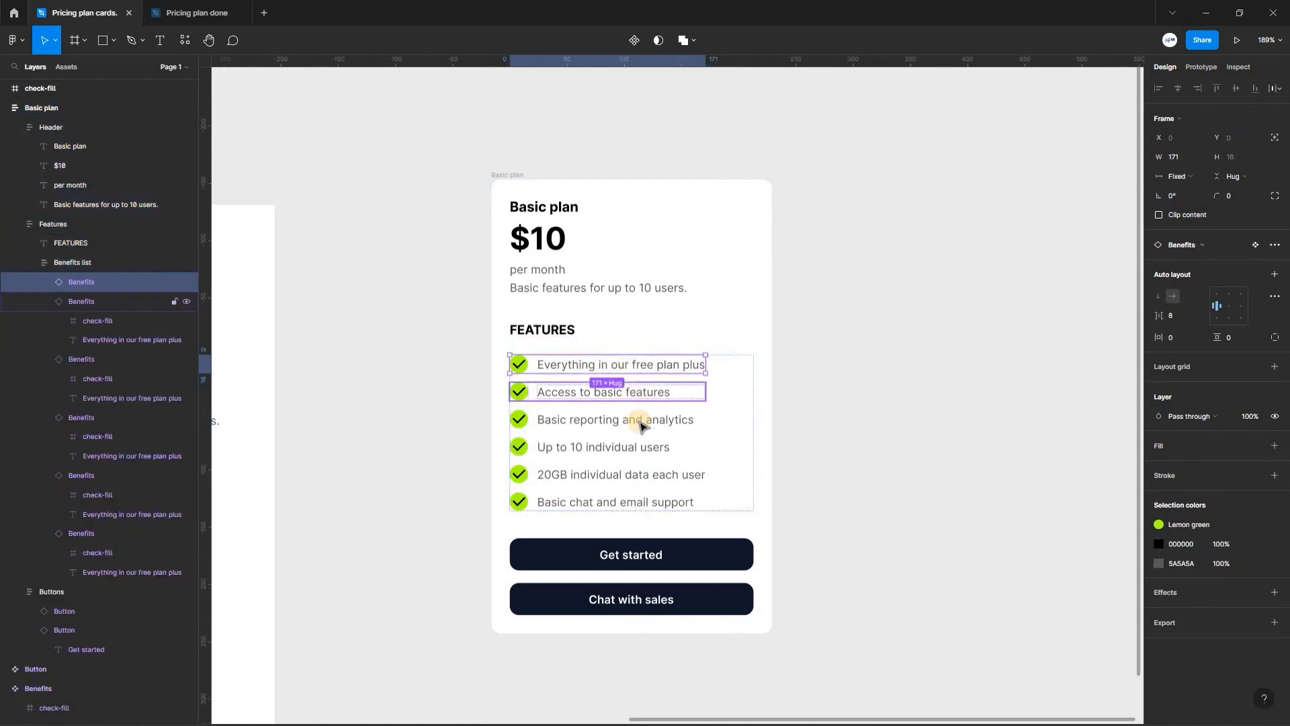
left_click(635, 397, "shift")
left_click(642, 423, "shift")
left_click(645, 449, "shift")
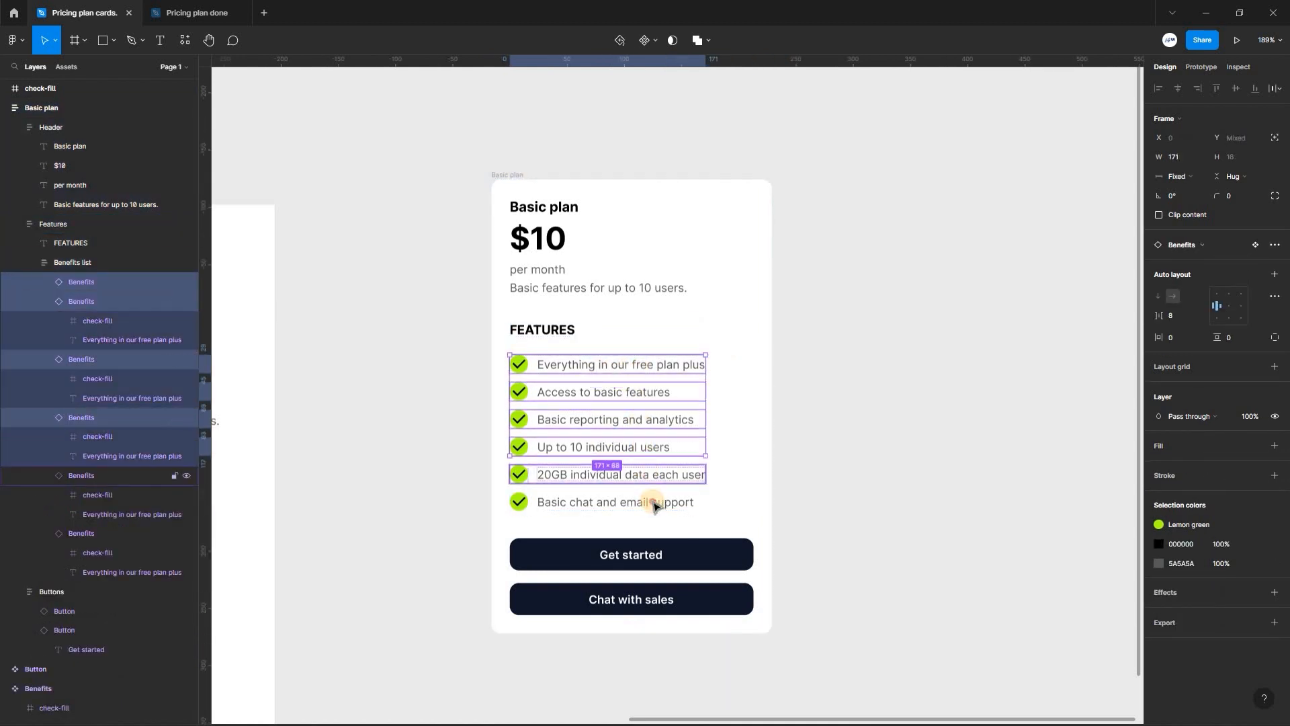
left_click(648, 477, "shift")
left_click(654, 503, "shift")
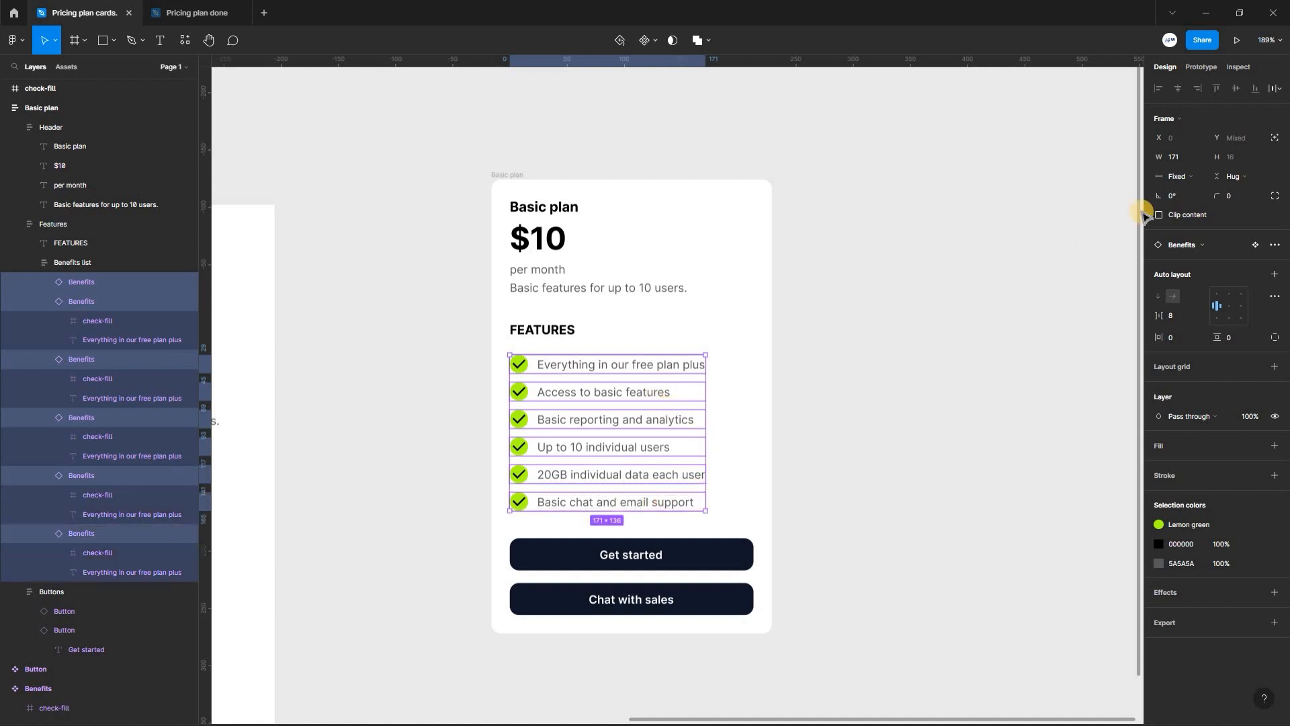
left_click(1177, 177)
left_click(1187, 201)
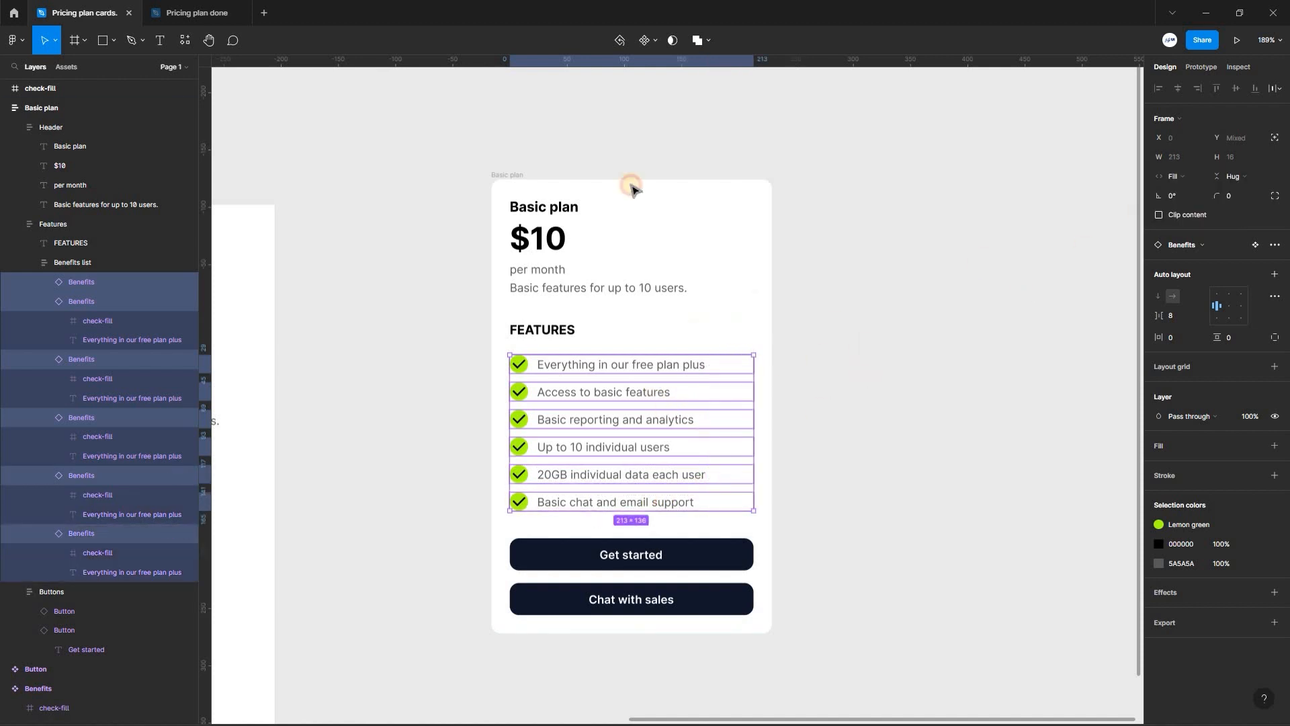
key("Escape")
- Narrow the Basic plan card to 208 px and duplicate it twice to form a row of three cards
left_click(773, 435)
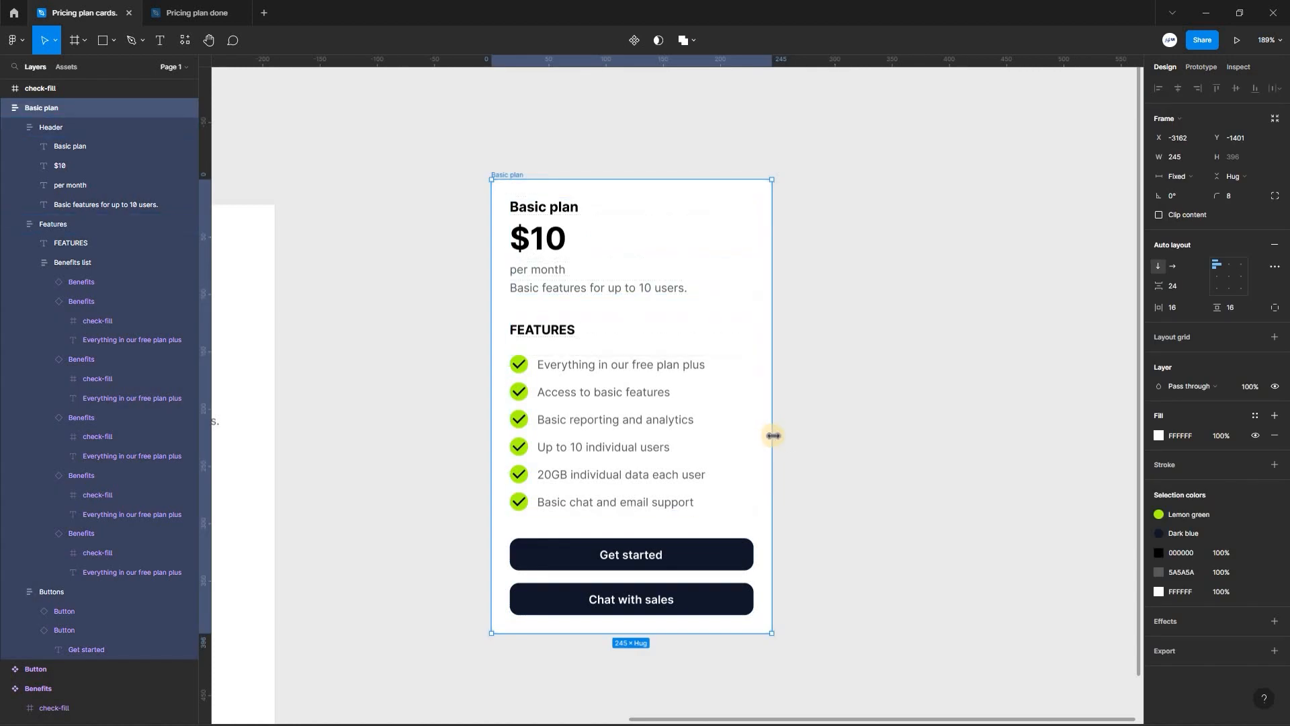
mouse_move(691, 433)
left_mouse_down()
mouse_move(642, 428)
mouse_move(723, 437)
mouse_move(637, 428)
mouse_move(690, 432)
left_mouse_up()
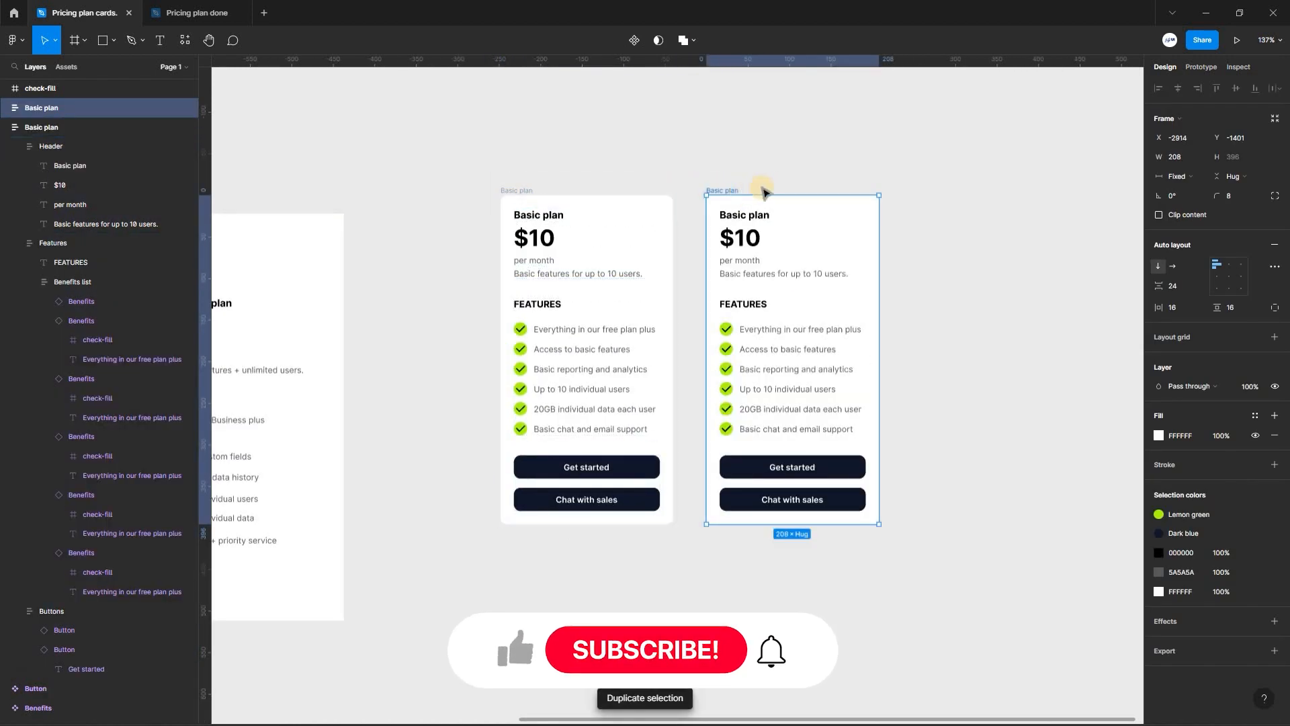
key("ctrl+d")
left_click(846, 191)
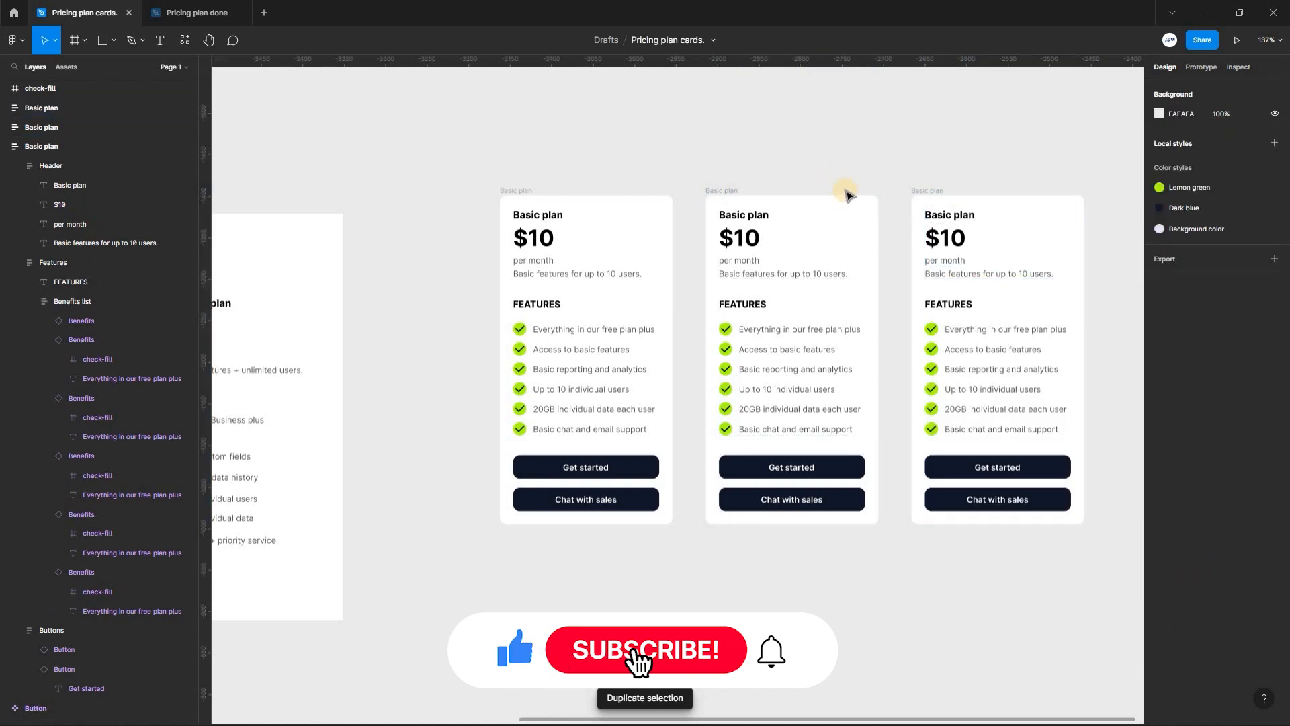
- Rename the duplicated cards Business plan and Enterprise plan, and replace their texts with each plan's title, price, description and features
left_click_drag(723, 184, 597, 187)
left_click(599, 191)
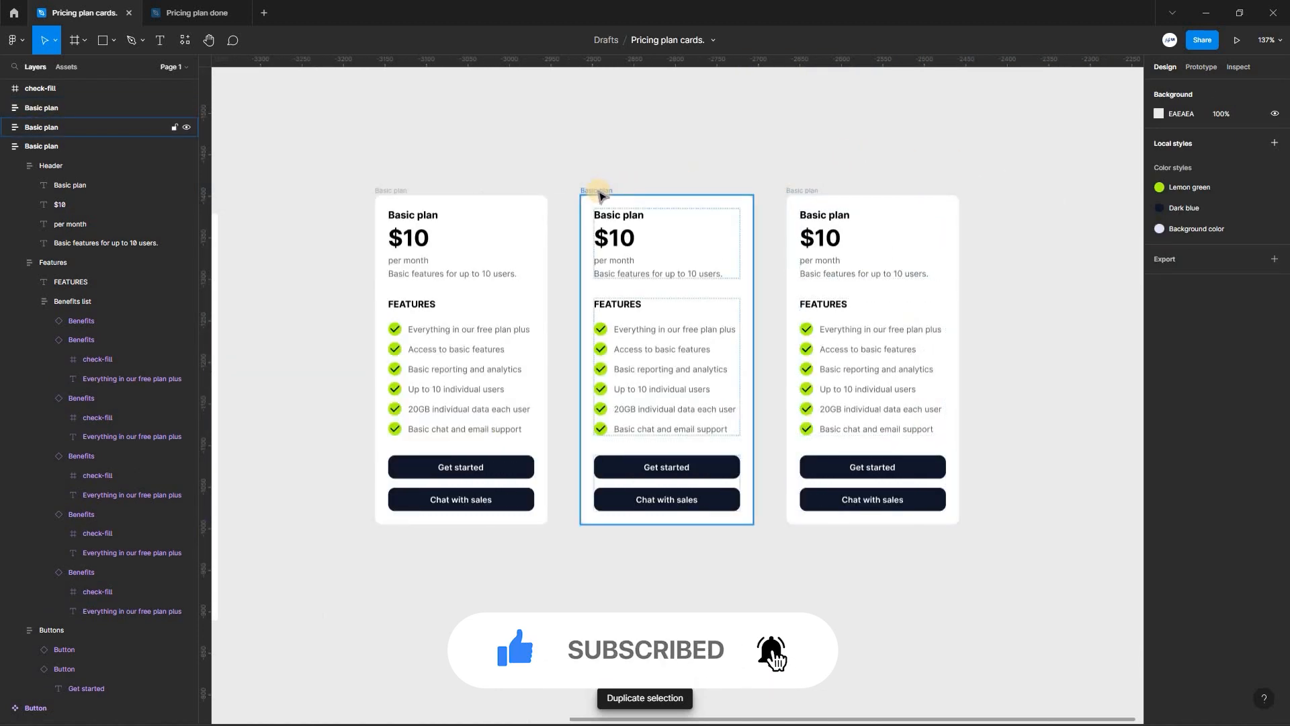
left_click(598, 190)
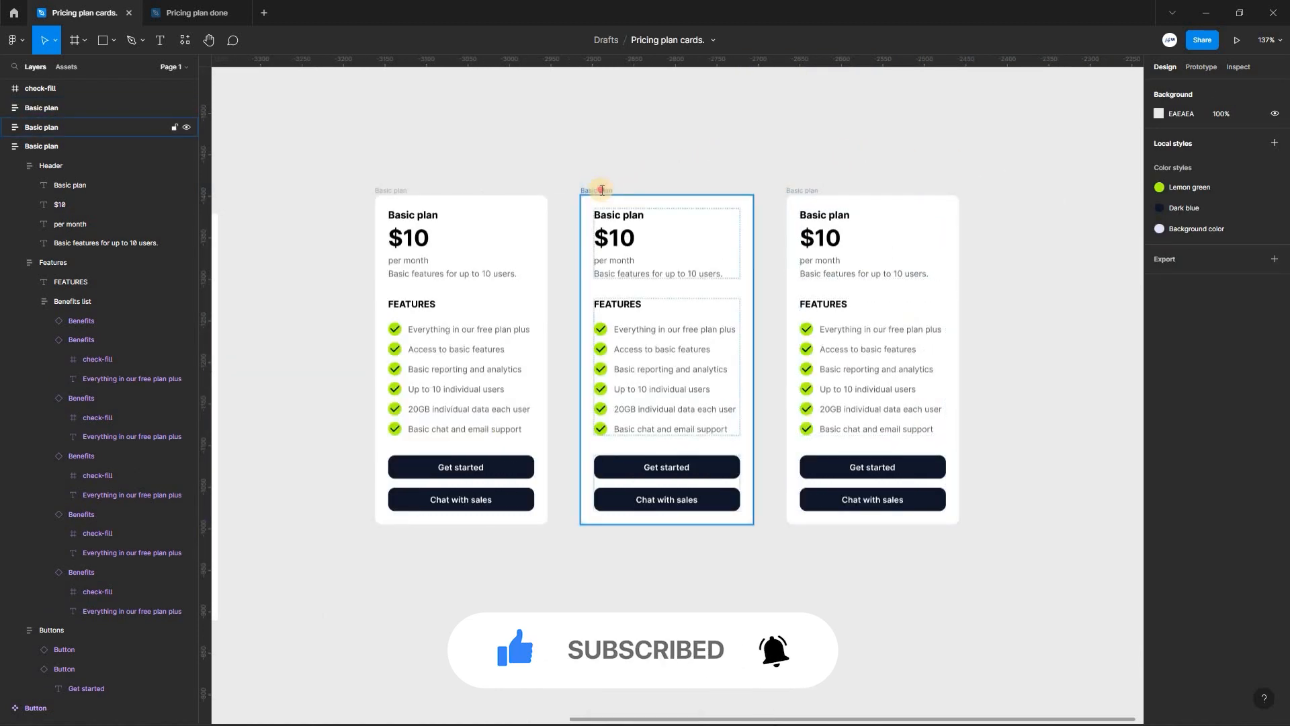
double_click(600, 190)
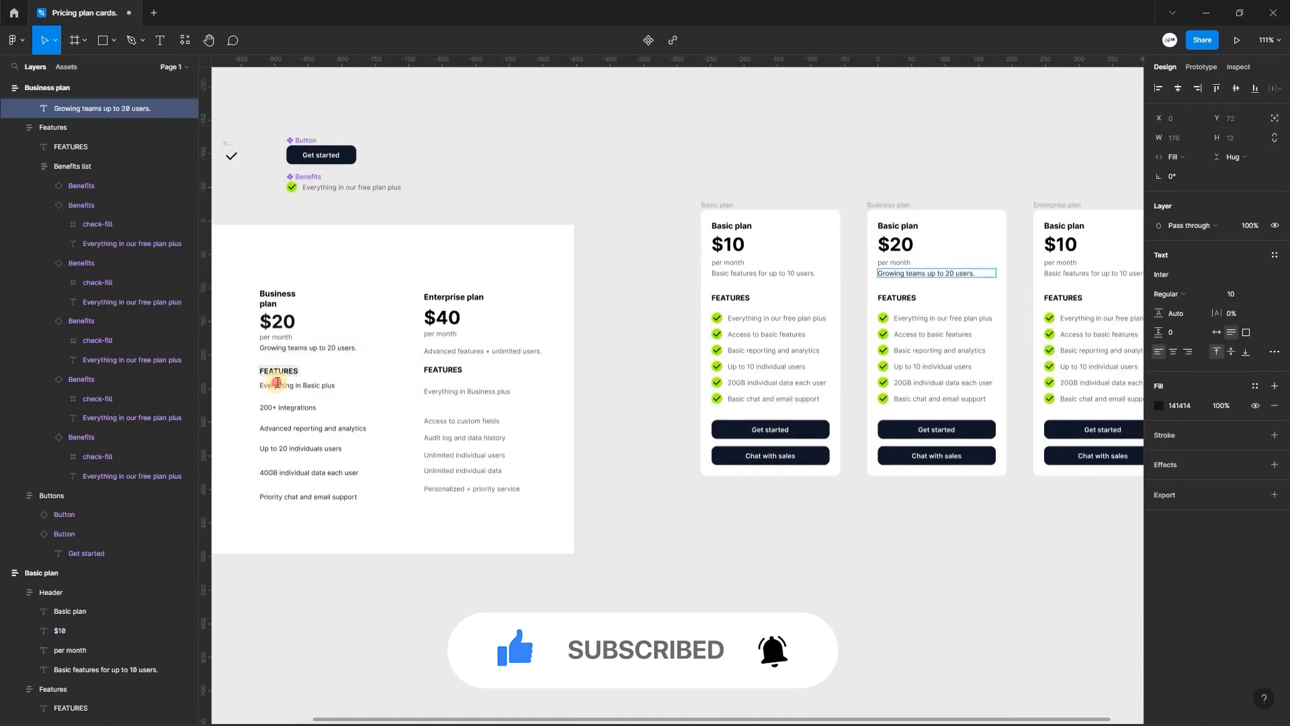
double_click(897, 225)
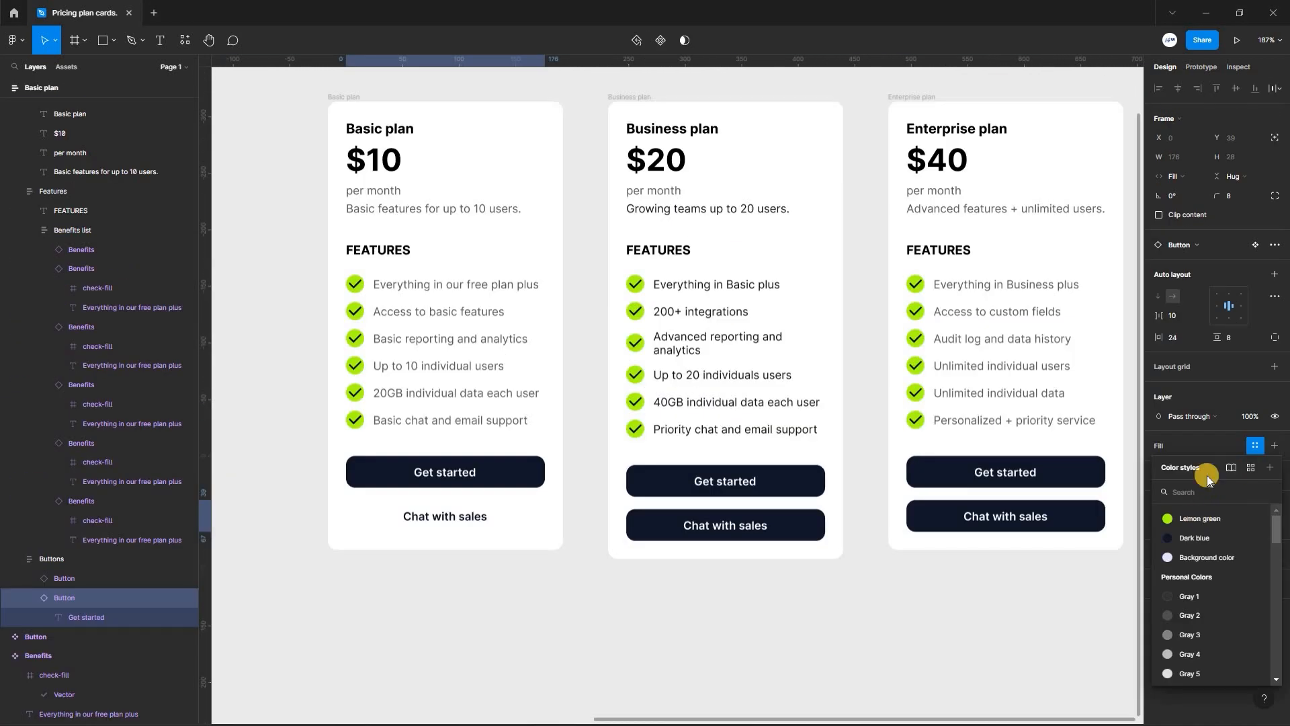
- Give the Basic plan card's Chat with sales button an FFFFFF fill and a light grey inside stroke of 1
left_click(1210, 442)
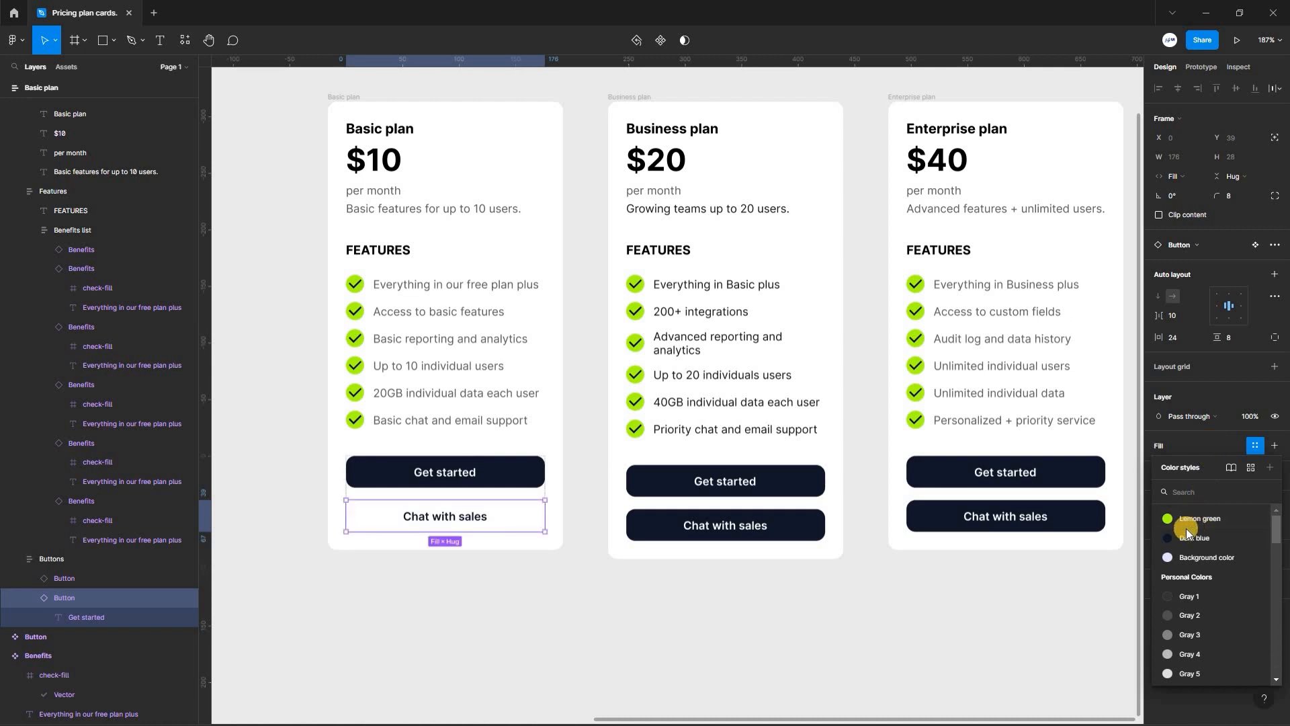
left_click(1235, 515)
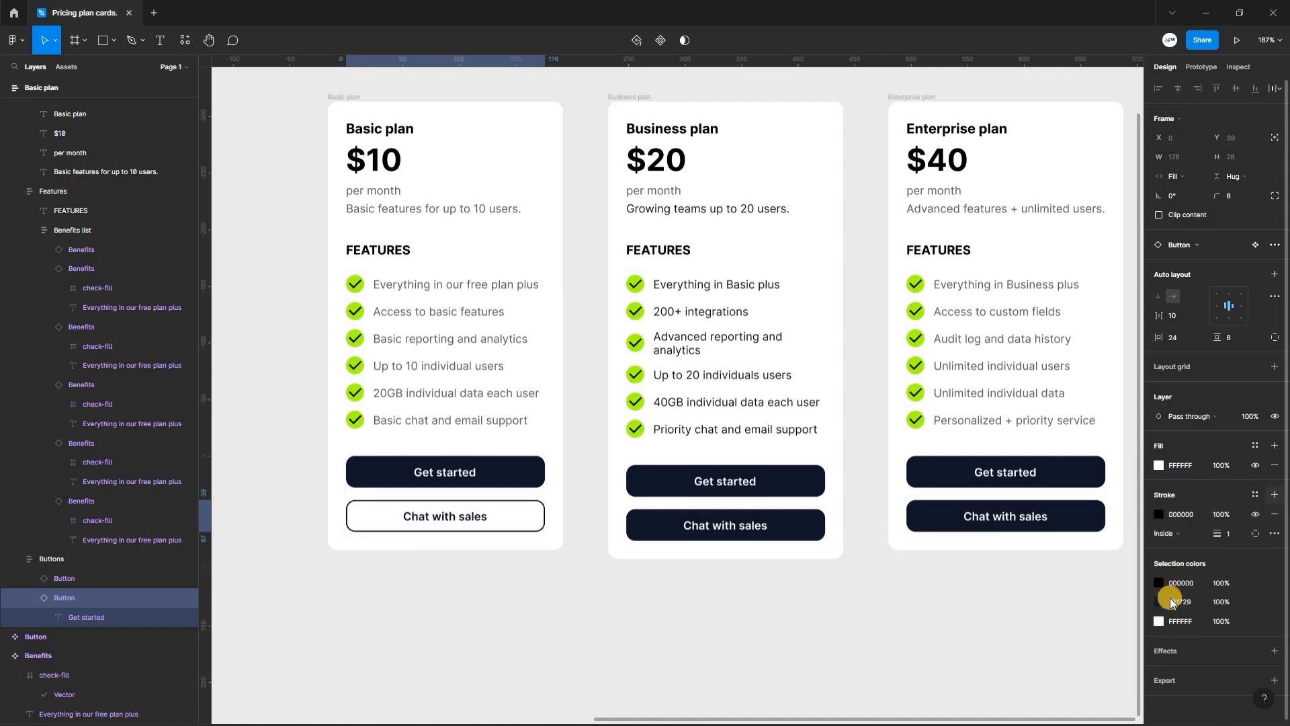
left_click(1161, 514)
left_click_drag(1005, 567, 999, 459)
- Copy the outlined Chat with sales button's properties onto the same button in the Business and Enterprise plan cards
right_click(470, 515)
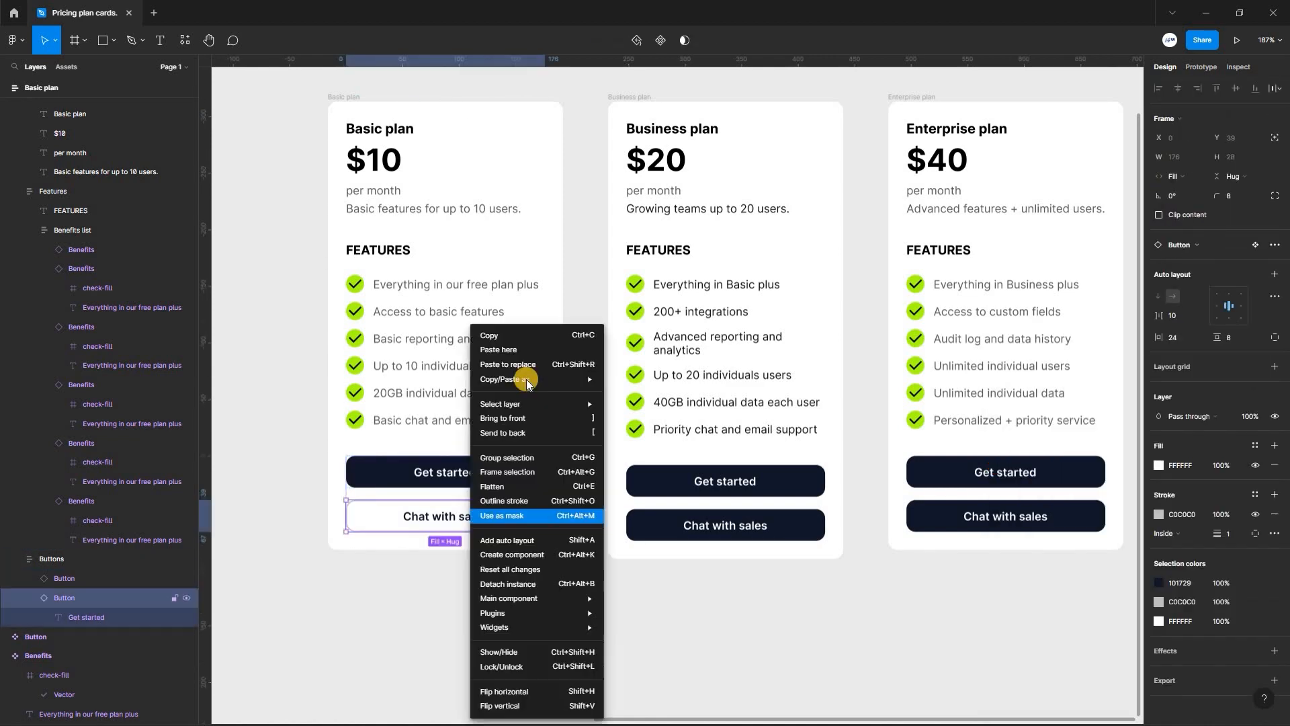
left_click(807, 524)
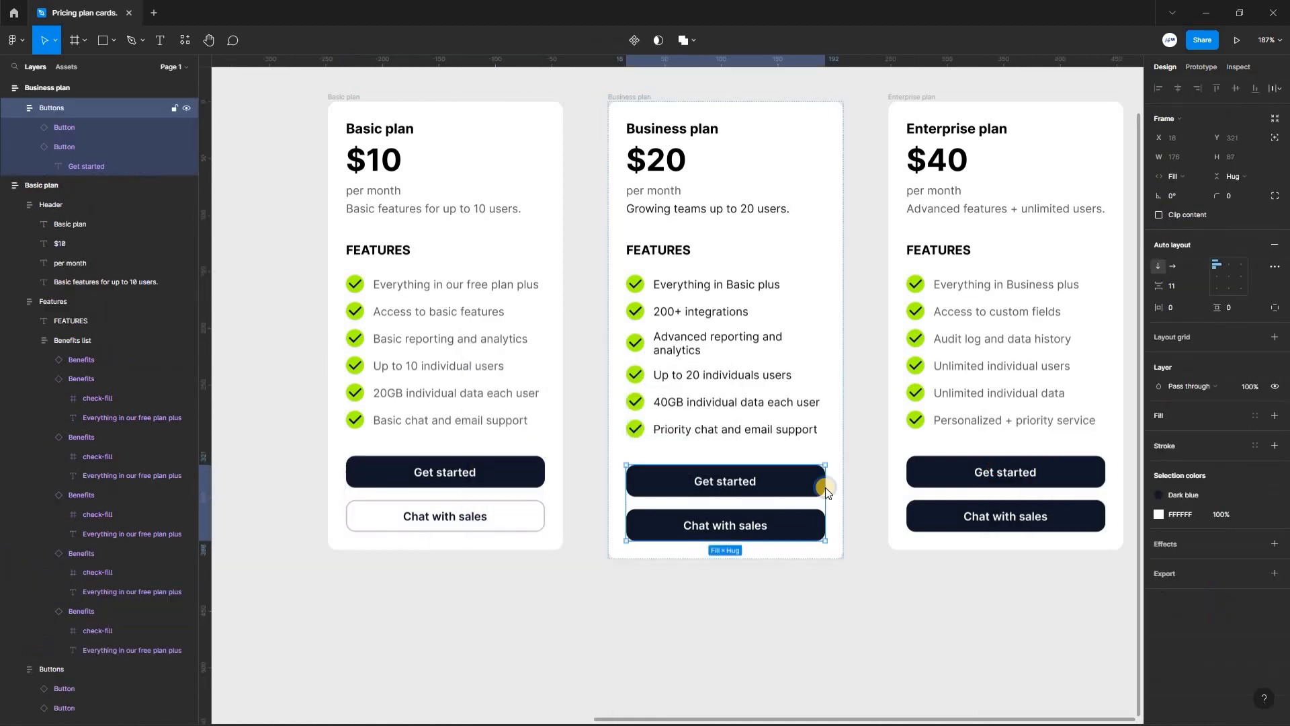
key("ctrl+alt+v")
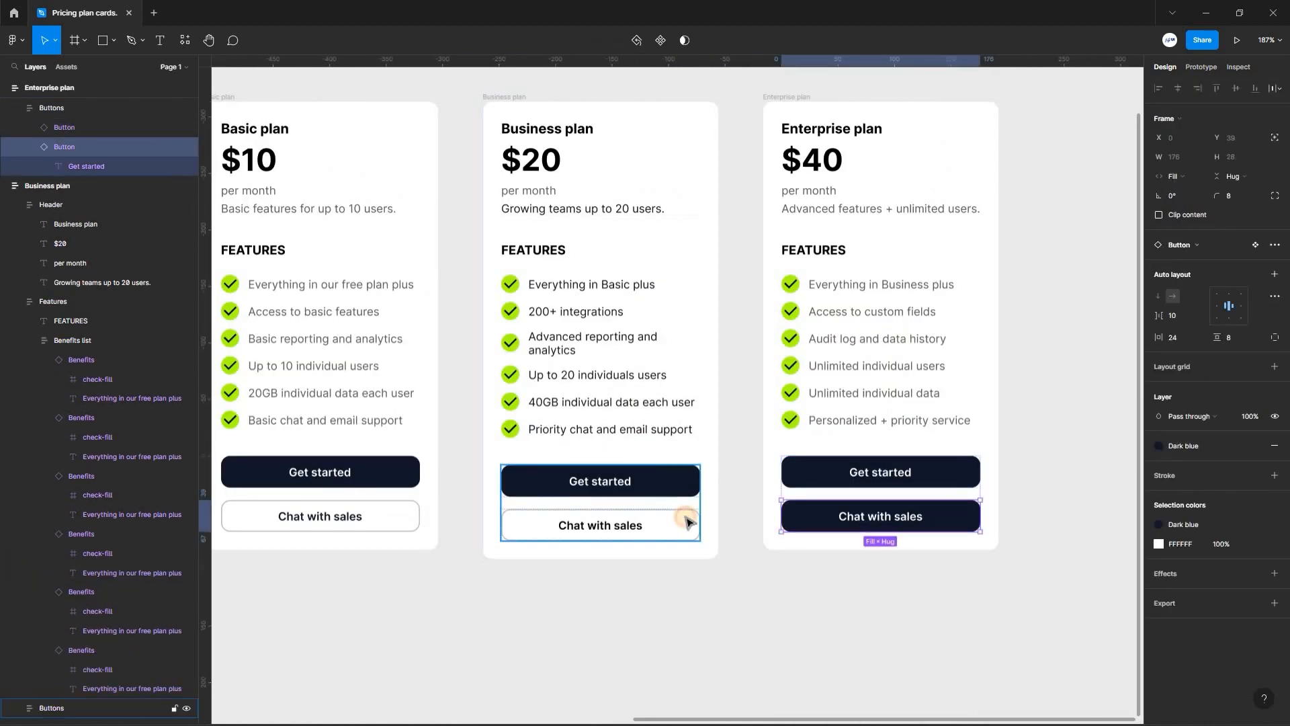
key("ctrl+alt+v")
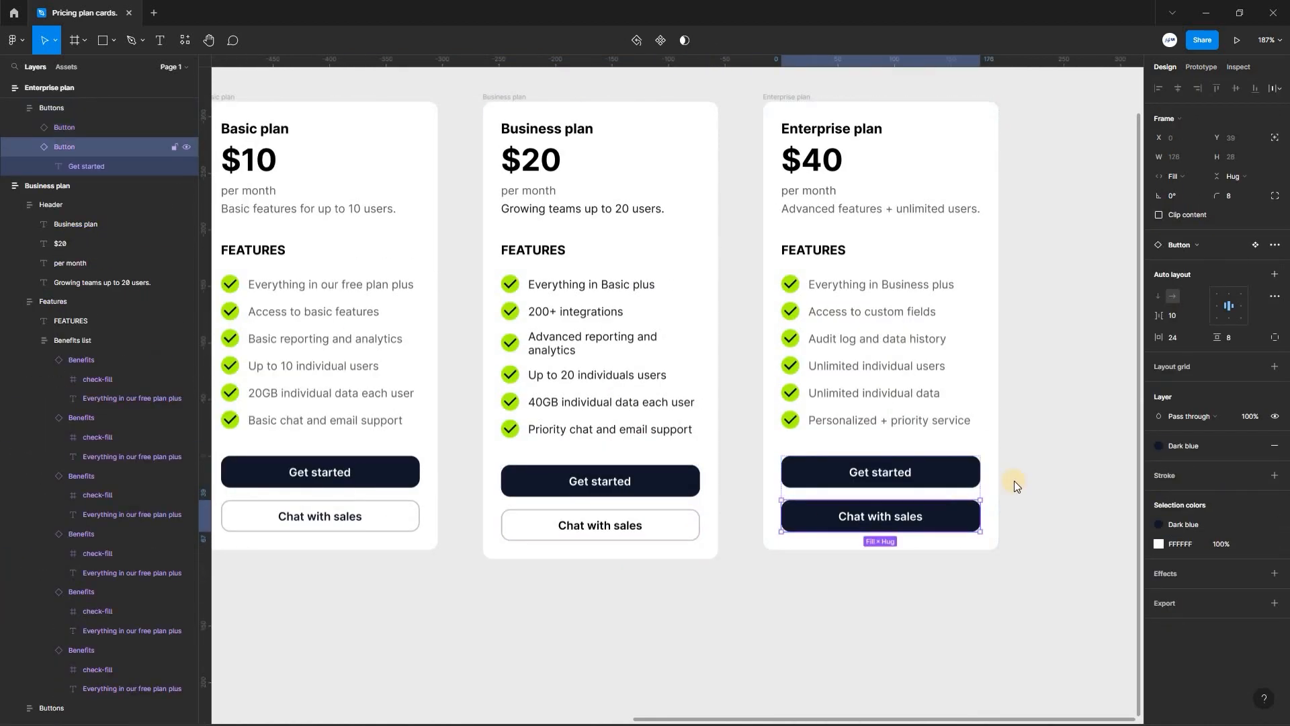
right_click(954, 516)
left_click(818, 204)
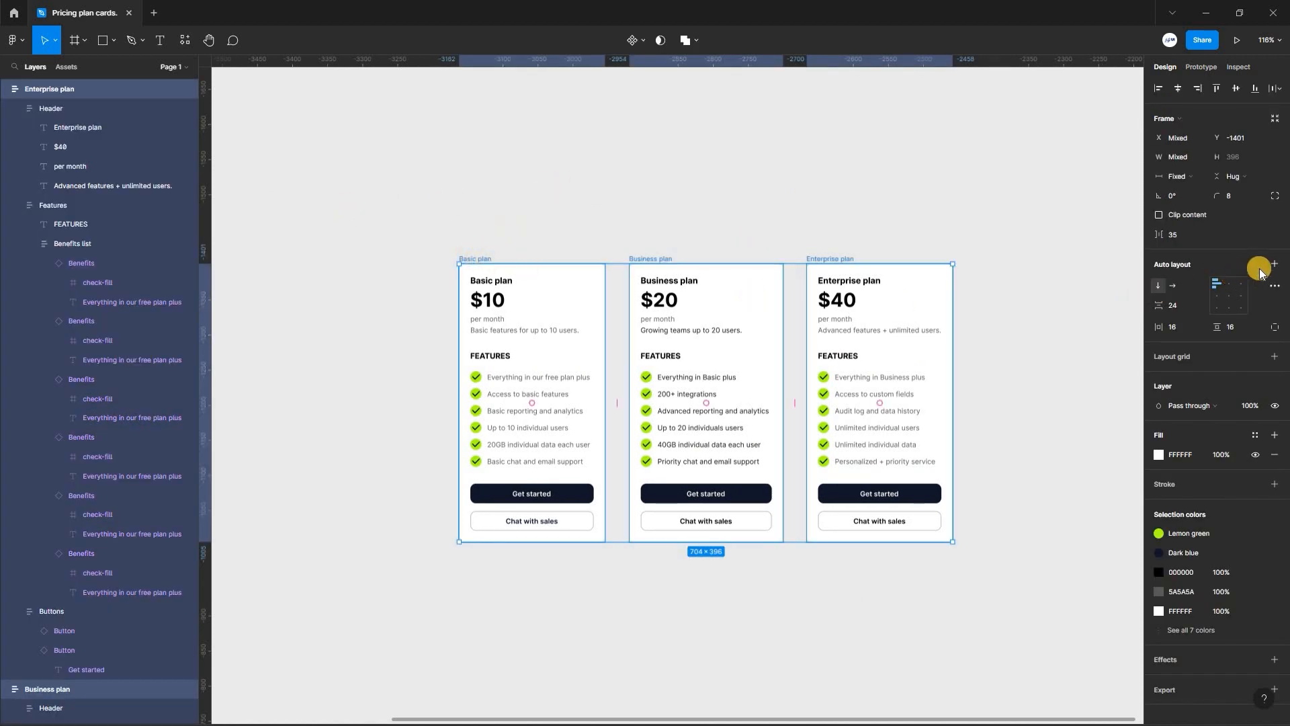
- Wrap the three cards in a horizontal auto layout frame named Pricing plan cards and fill it with the Background color style
key("shift+a")
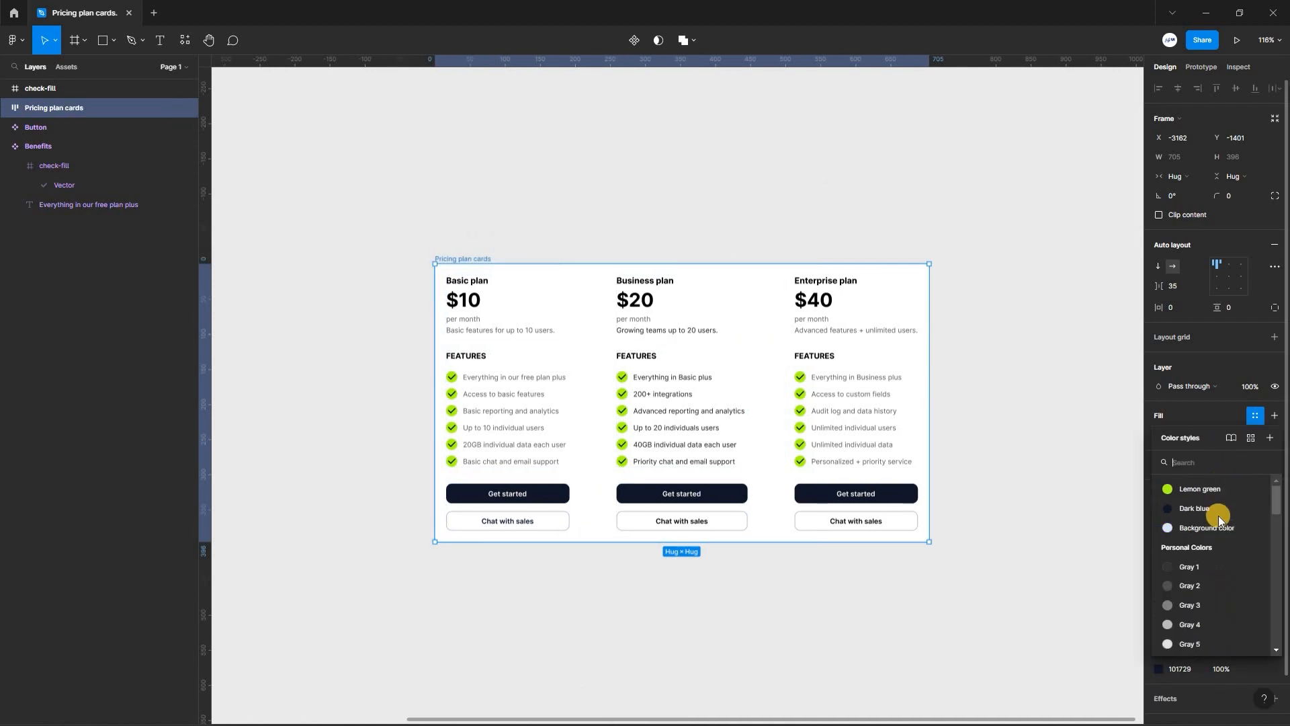
left_click(1210, 528)
key("Escape")
key("Escape")
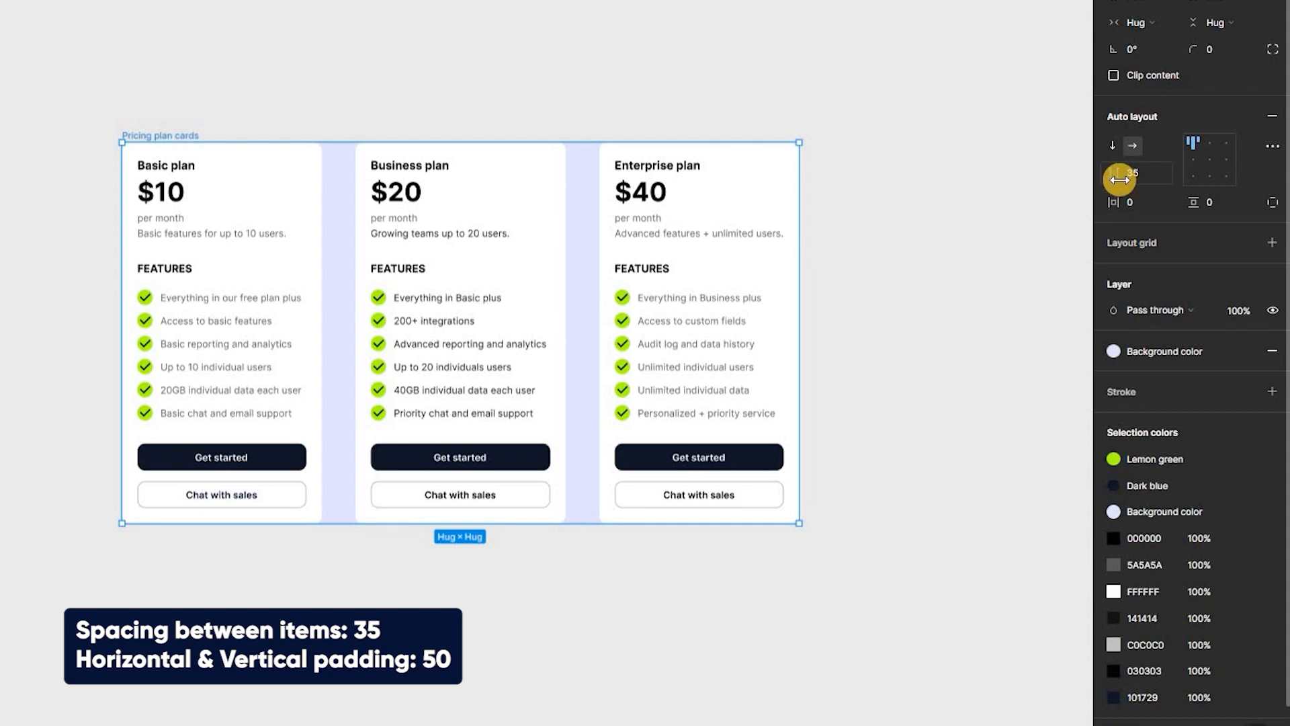
- Set the Pricing plan cards frame's horizontal and vertical padding to 50
left_click(1129, 202)
type("50")
key("Return")
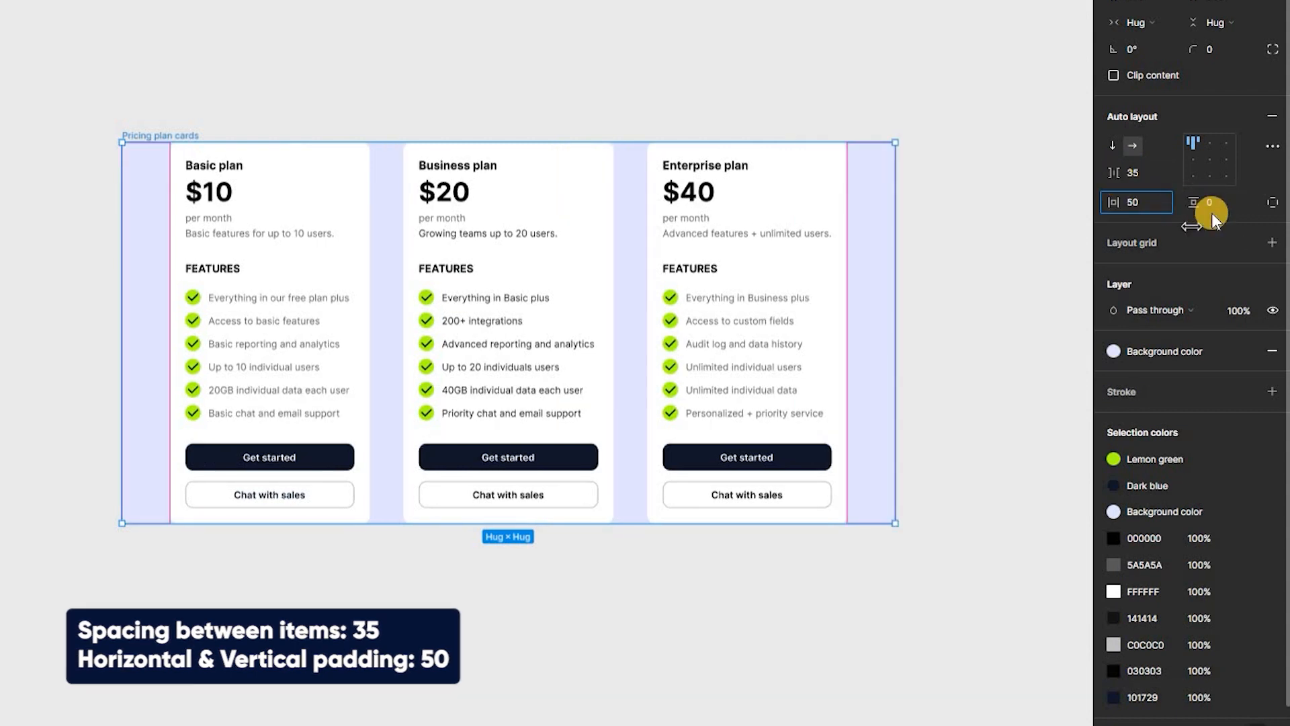
left_click(1190, 201)
type("50")
key("Return")
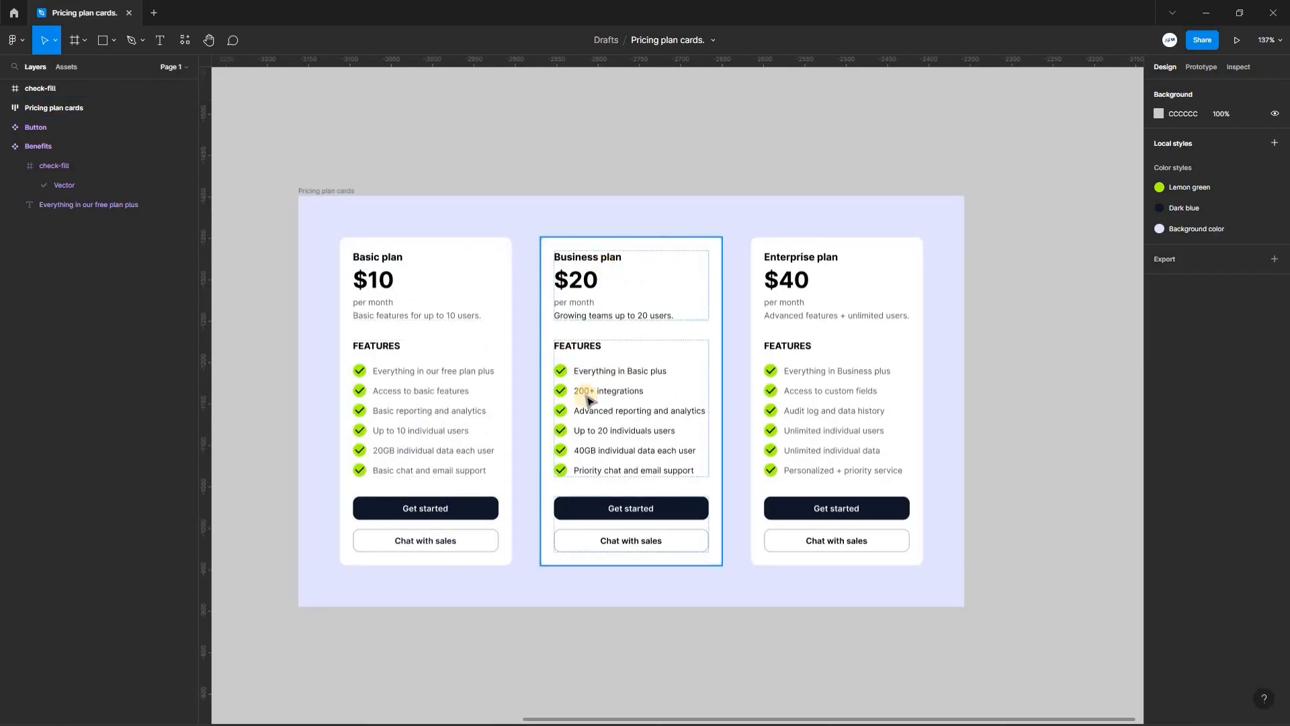
- Change the Business plan title's text color to ABFF11
left_click(677, 269)
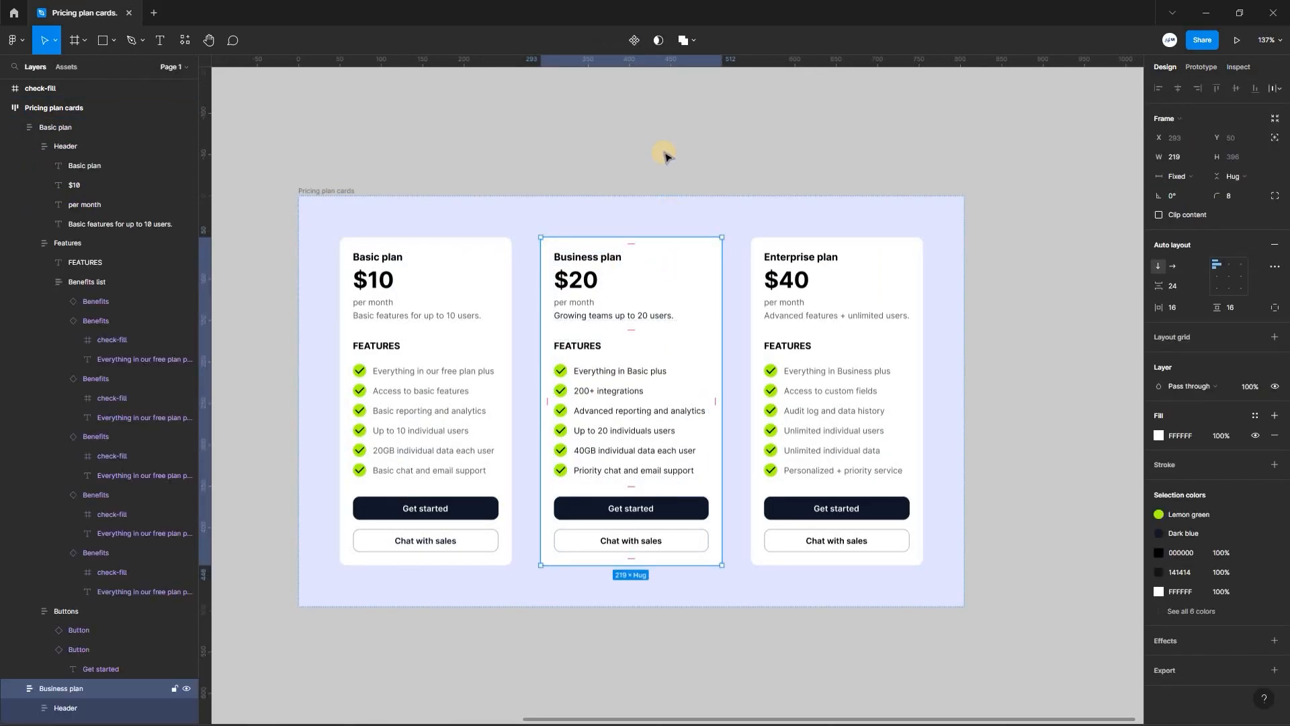
key("Escape")
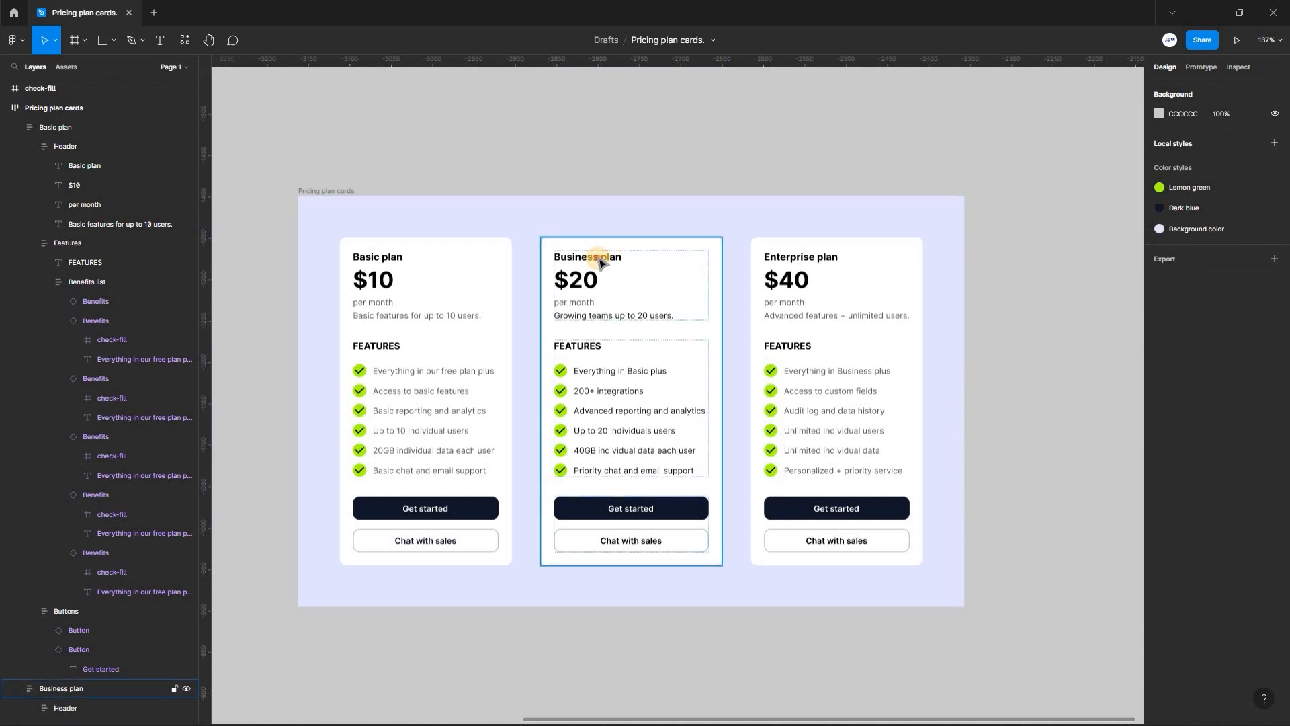
double_click(599, 258)
left_click(1158, 406)
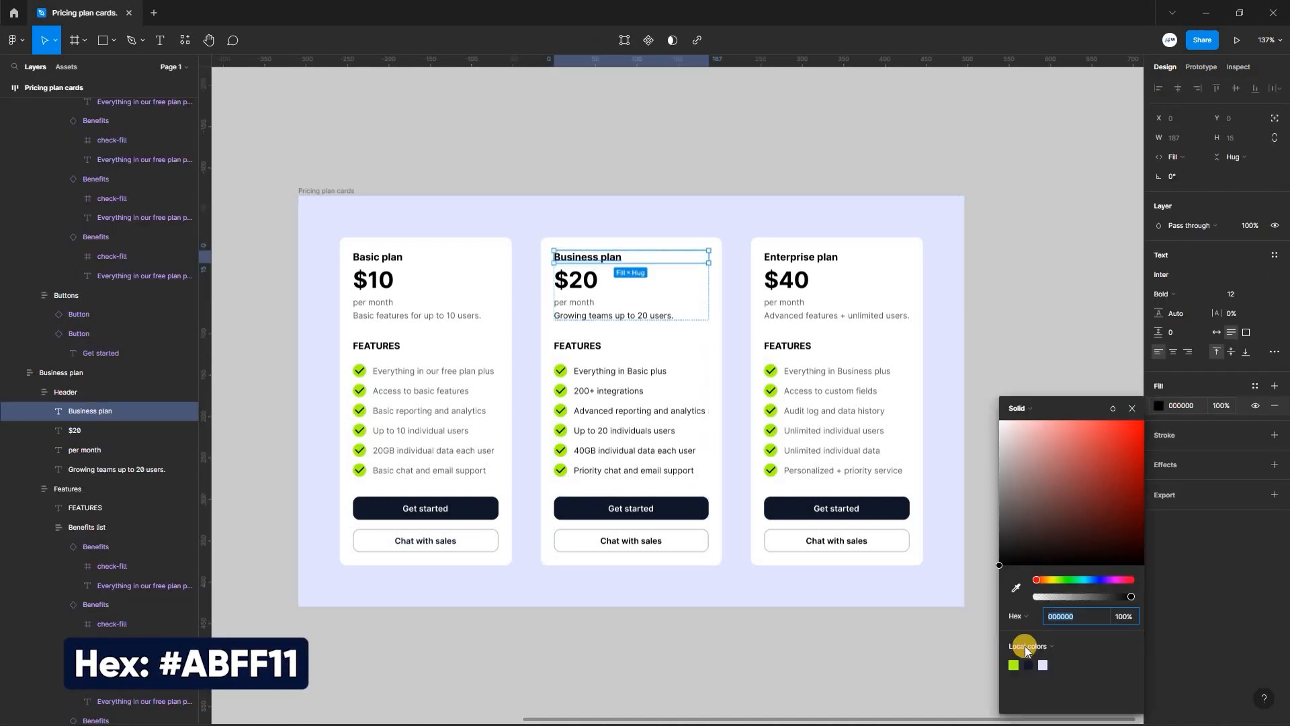
type("ABFF11")
key("Return")
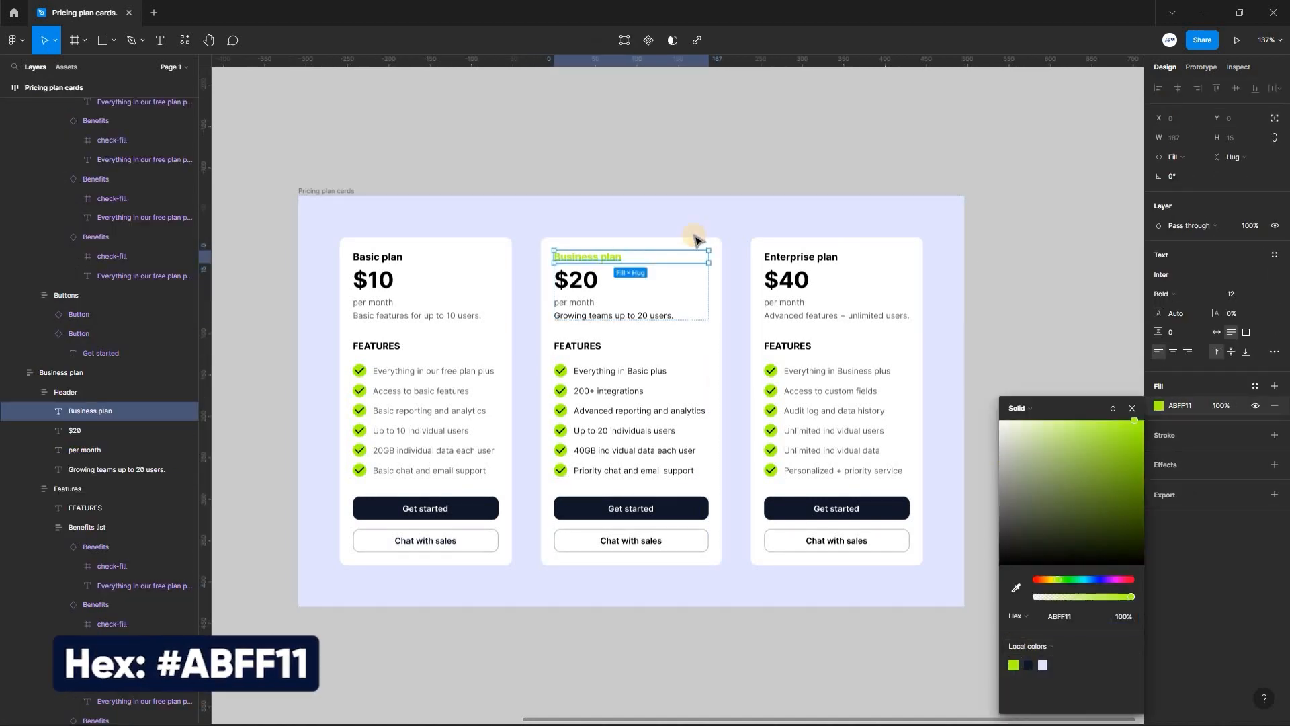
- Fill the Business plan card with 101729 and its Get started button with the Lemon green style
left_click(693, 233)
left_click(720, 250)
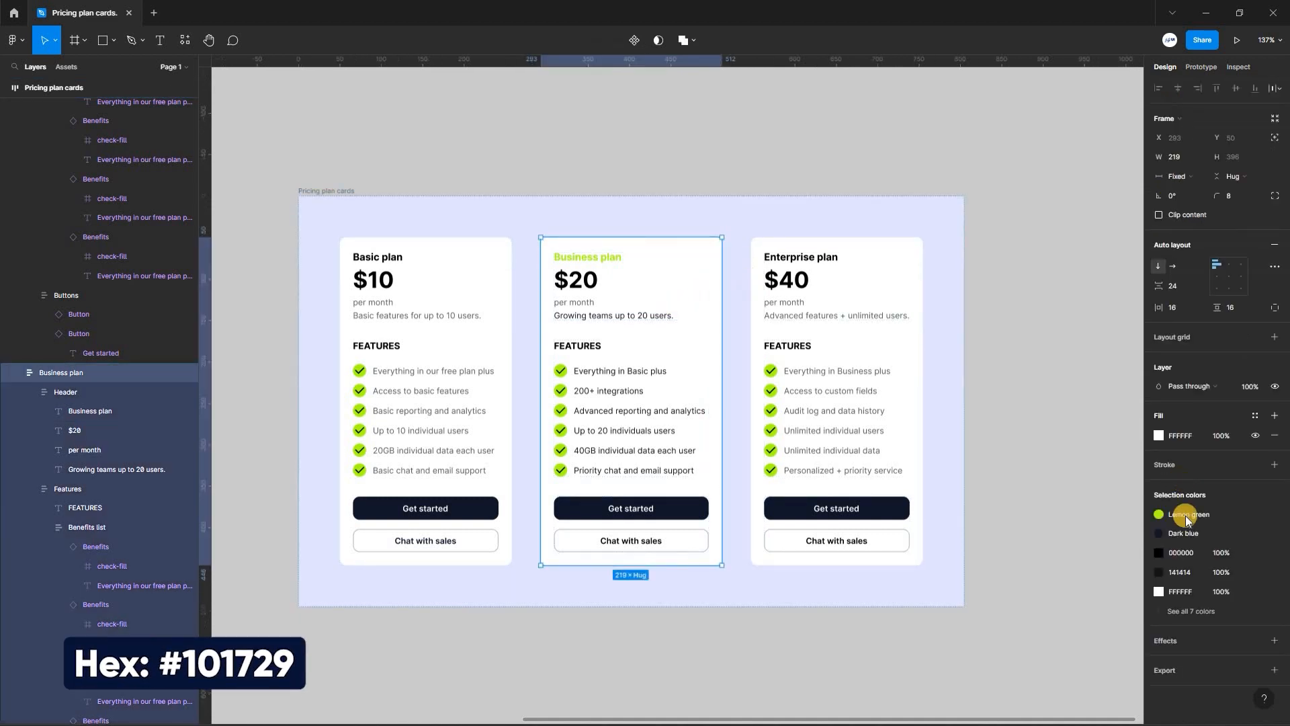
left_click(1160, 434)
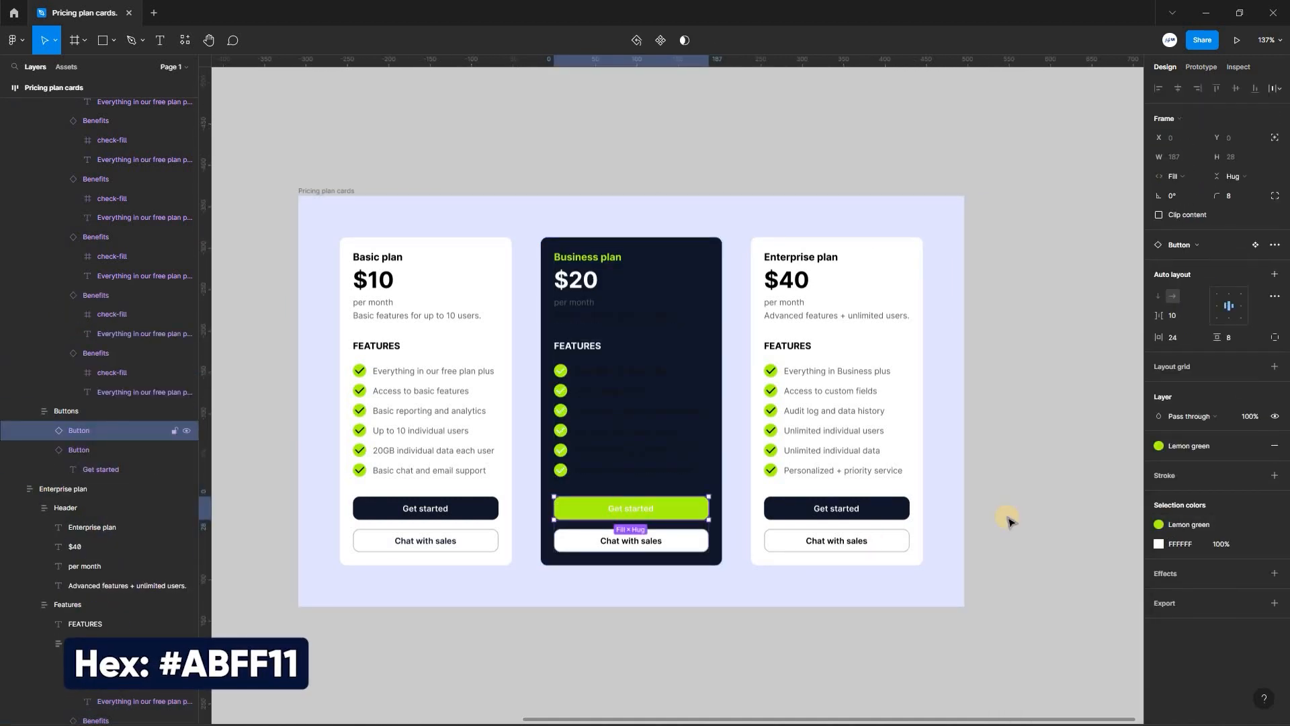
- Set the text color of the Get started label in the Business plan card to 101729
key("Return")
left_click(1159, 435)
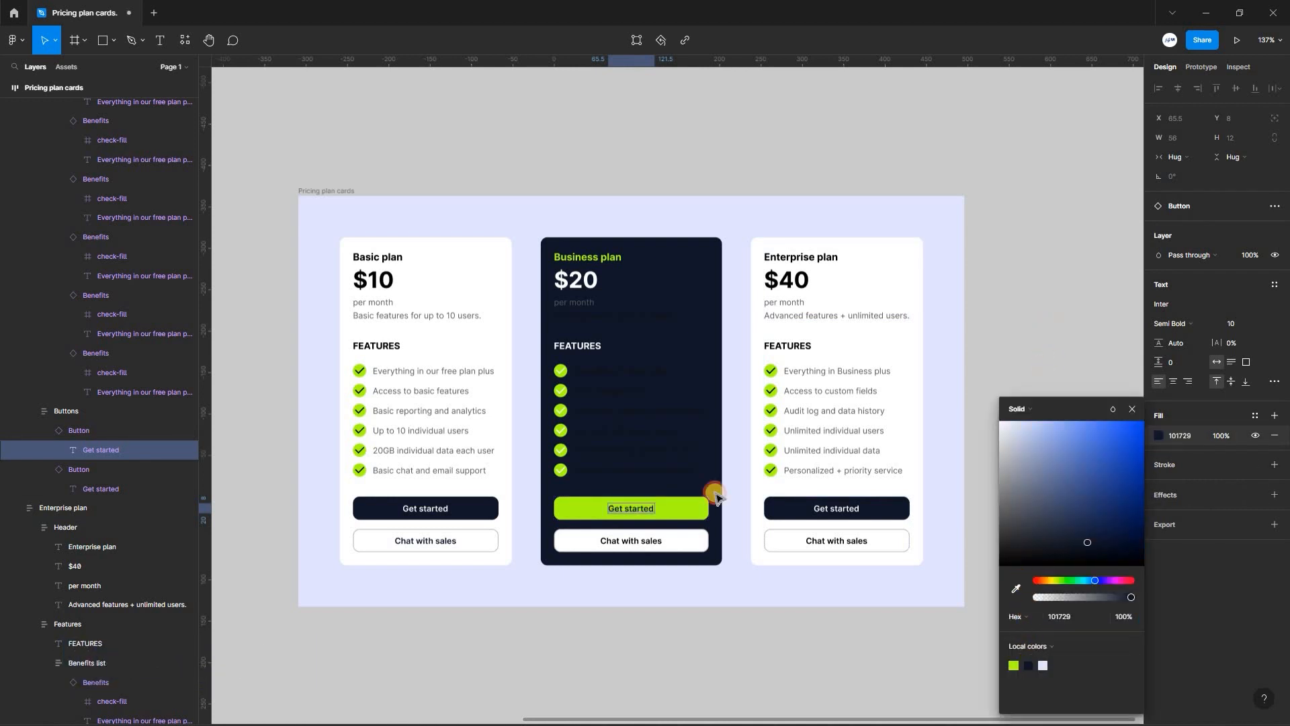
- Change the Business plan card's description and benefit texts to white and recolor its six check marks from white to a dark color
left_click(636, 184)
left_click(584, 365)
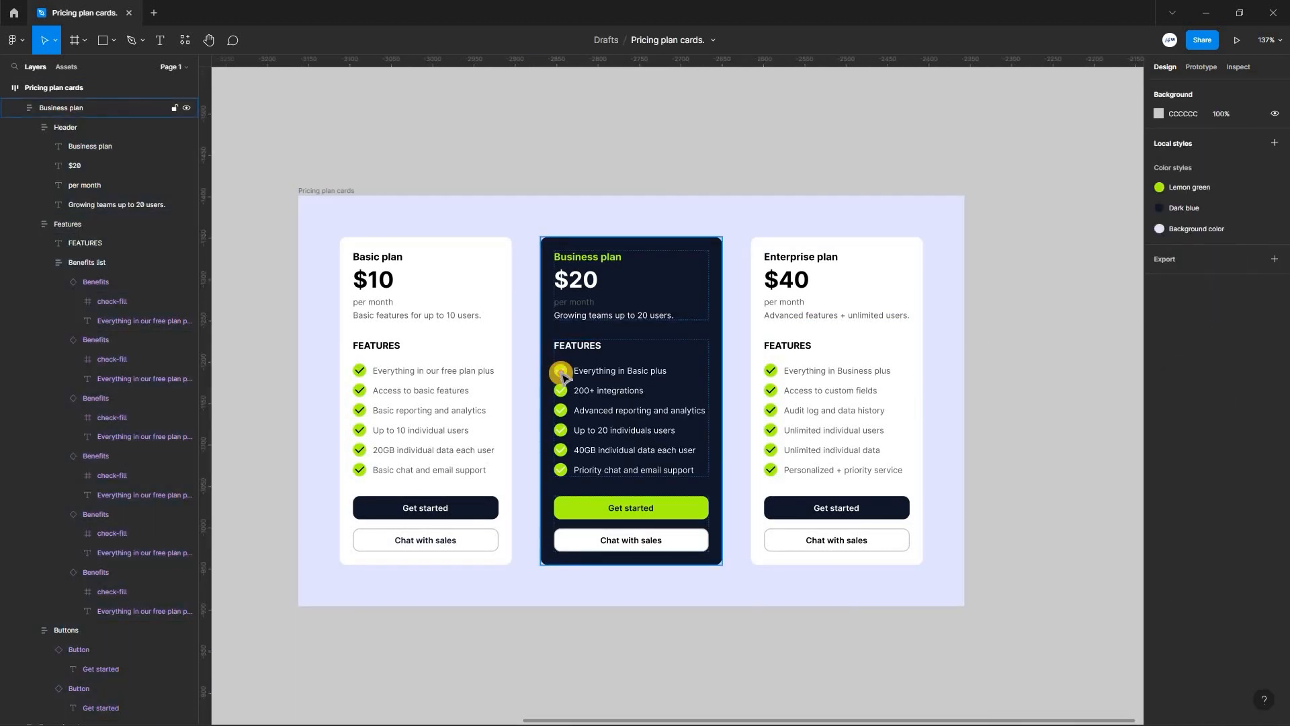
left_click(560, 370, "ctrl")
left_click(560, 390, "ctrl+shift")
scroll(560, 390, "up", 10)
double_click(565, 456)
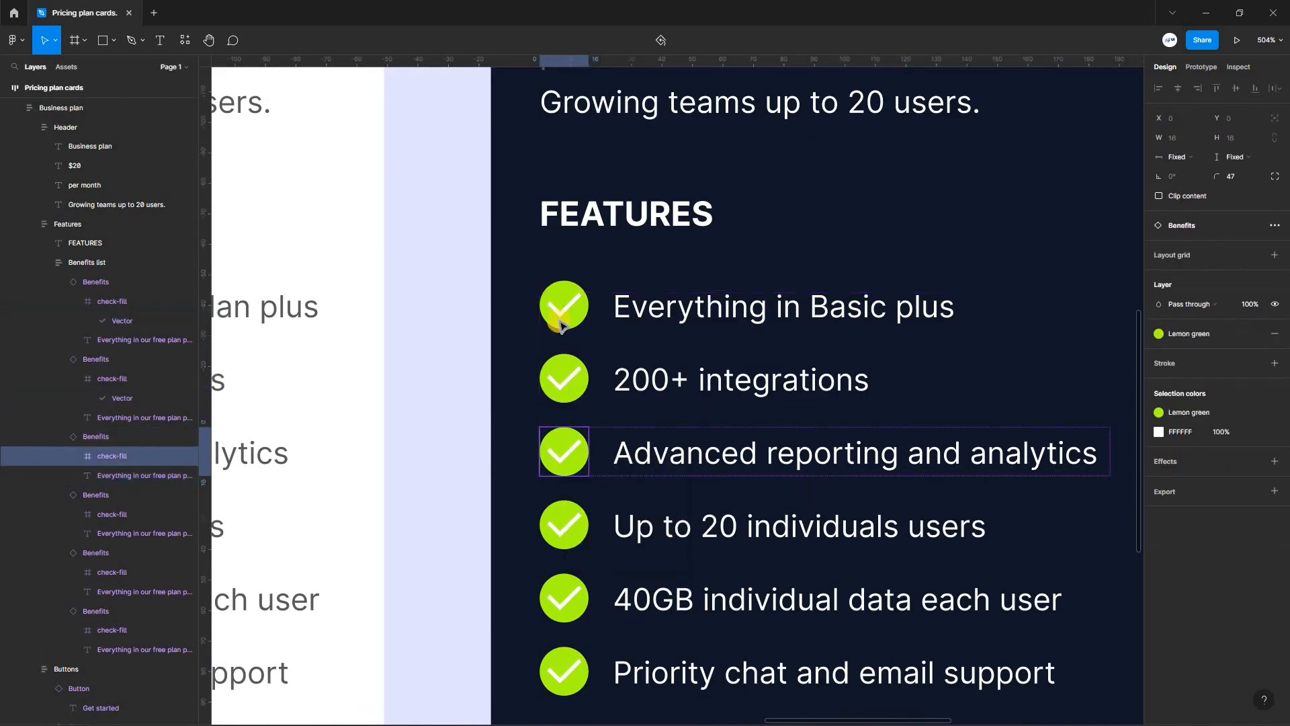
double_click(559, 309)
left_click(562, 385, "shift")
left_click(562, 457, "shift")
left_click(561, 530, "shift")
left_click(561, 600, "shift")
left_click(561, 672, "shift")
scroll(884, 437, "down", 3)
left_click(1161, 364)
- Resize the Pricing plan cards frame to 810 by 525 and center its auto layout content in both directions
left_click_drag(596, 530, 866, 536)
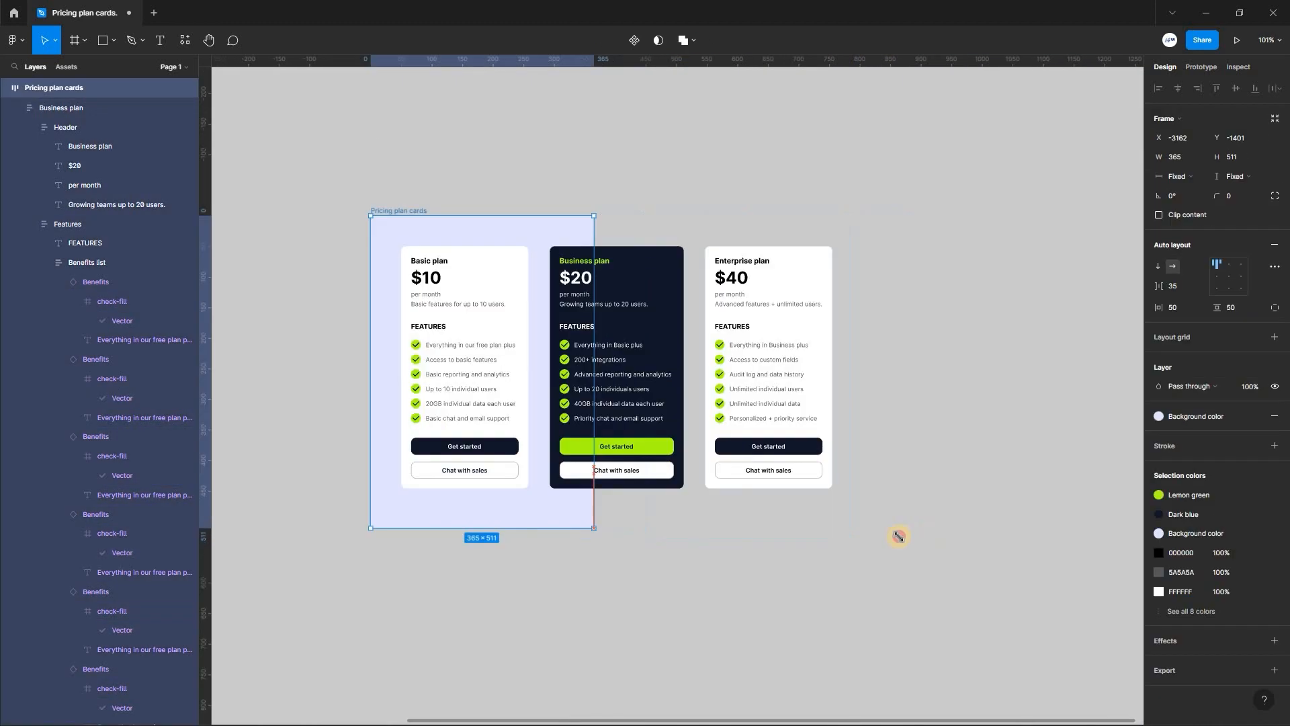
left_click(410, 200)
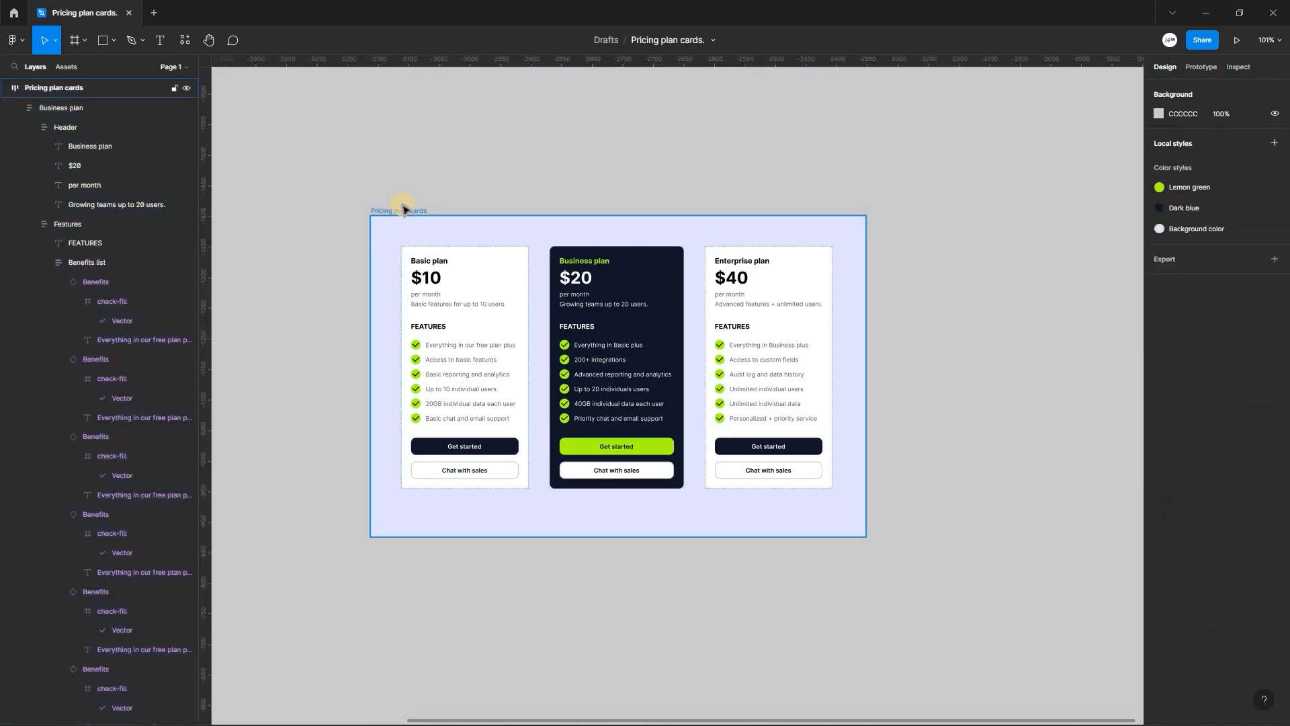
left_click(671, 208)
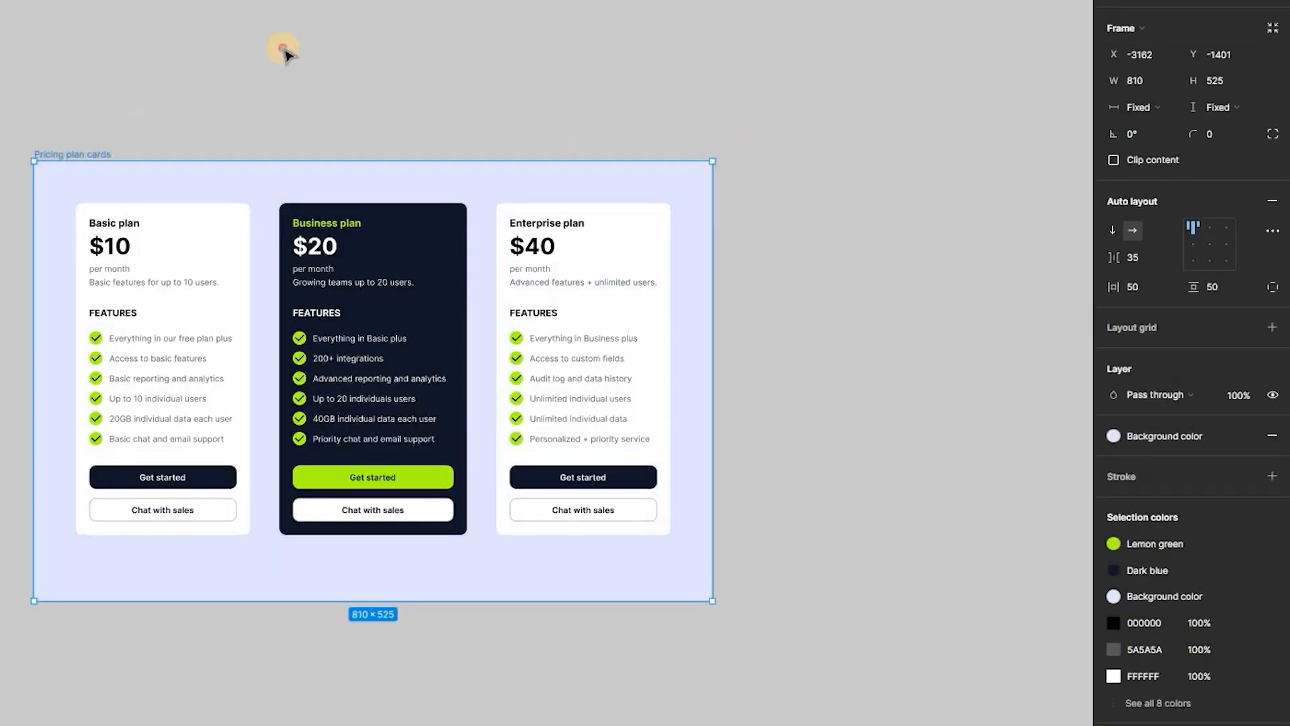
left_click(841, 284)
left_click(91, 154)
left_click(1222, 250)
left_click(87, 140)
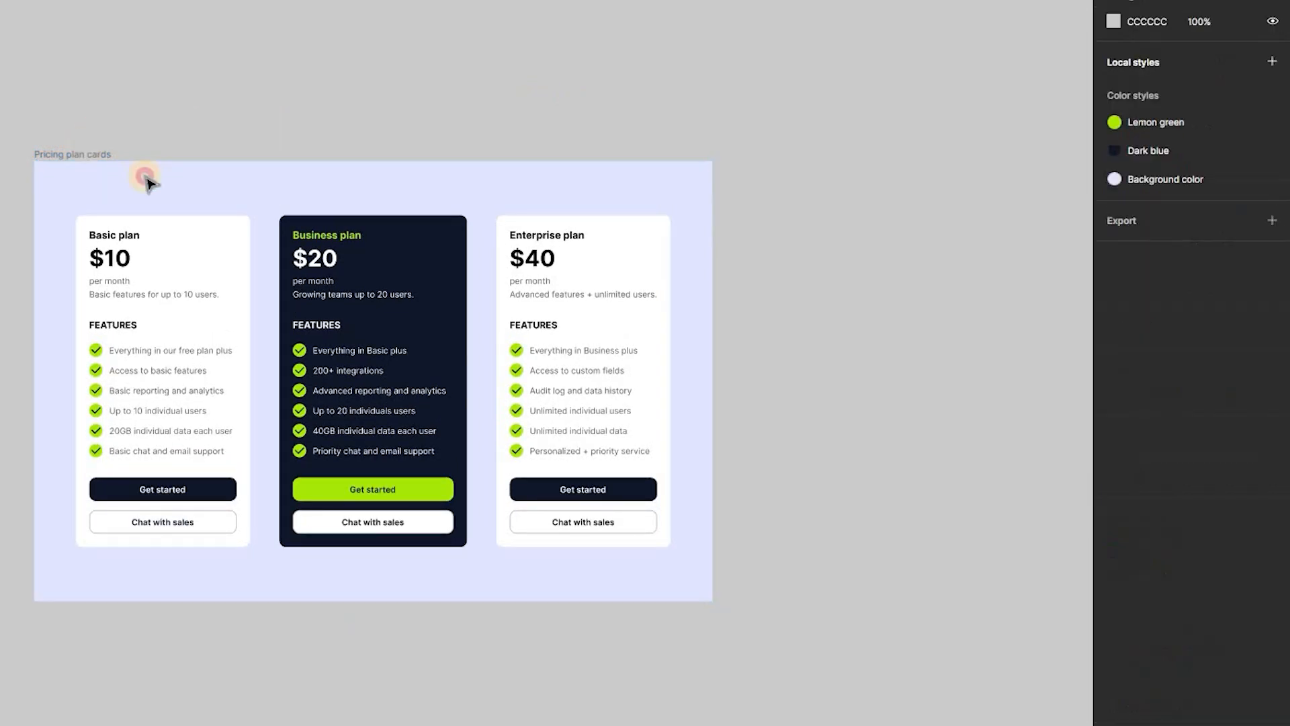
- Widen the Business plan card to a fixed 244 and resize the Pricing plan cards frame to about 951 by 640
left_click(712, 601)
left_click_drag(712, 602, 608, 575)
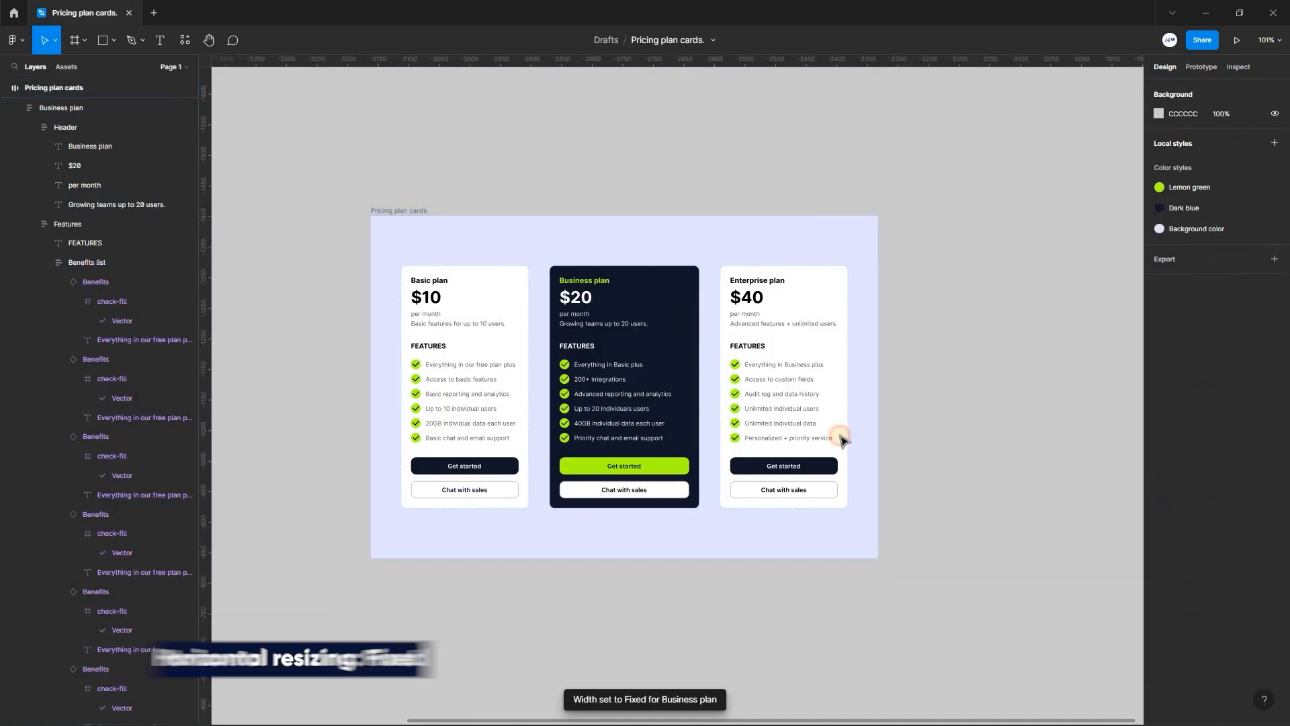
left_click(876, 555)
left_click_drag(877, 558, 965, 608)
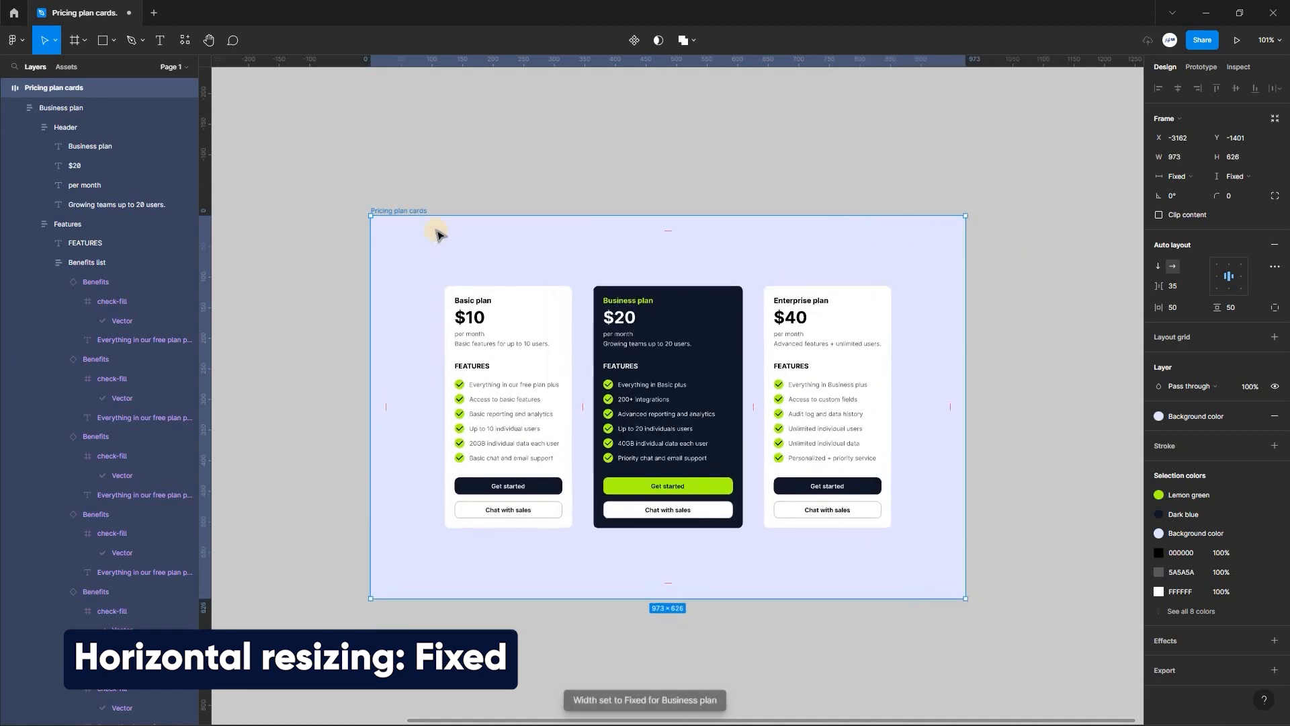
left_click(1191, 176)
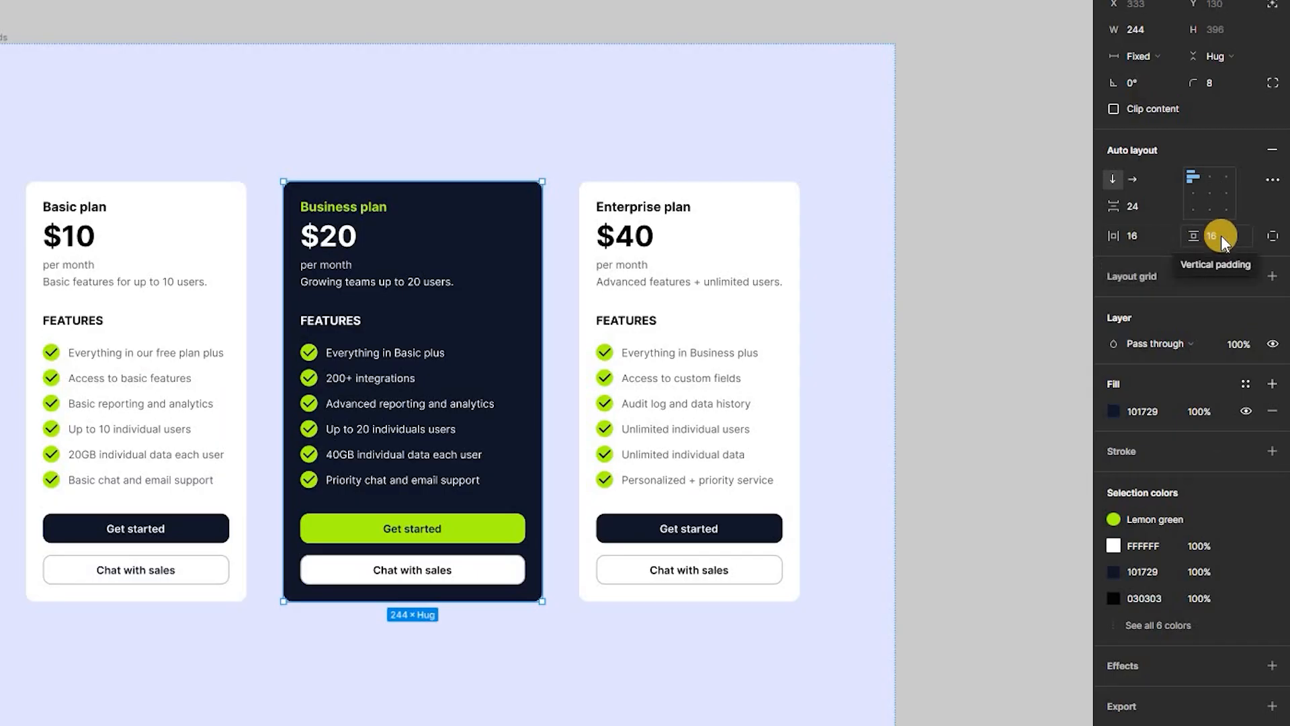
- Set the Business plan card's vertical padding to 32
left_click(1219, 237)
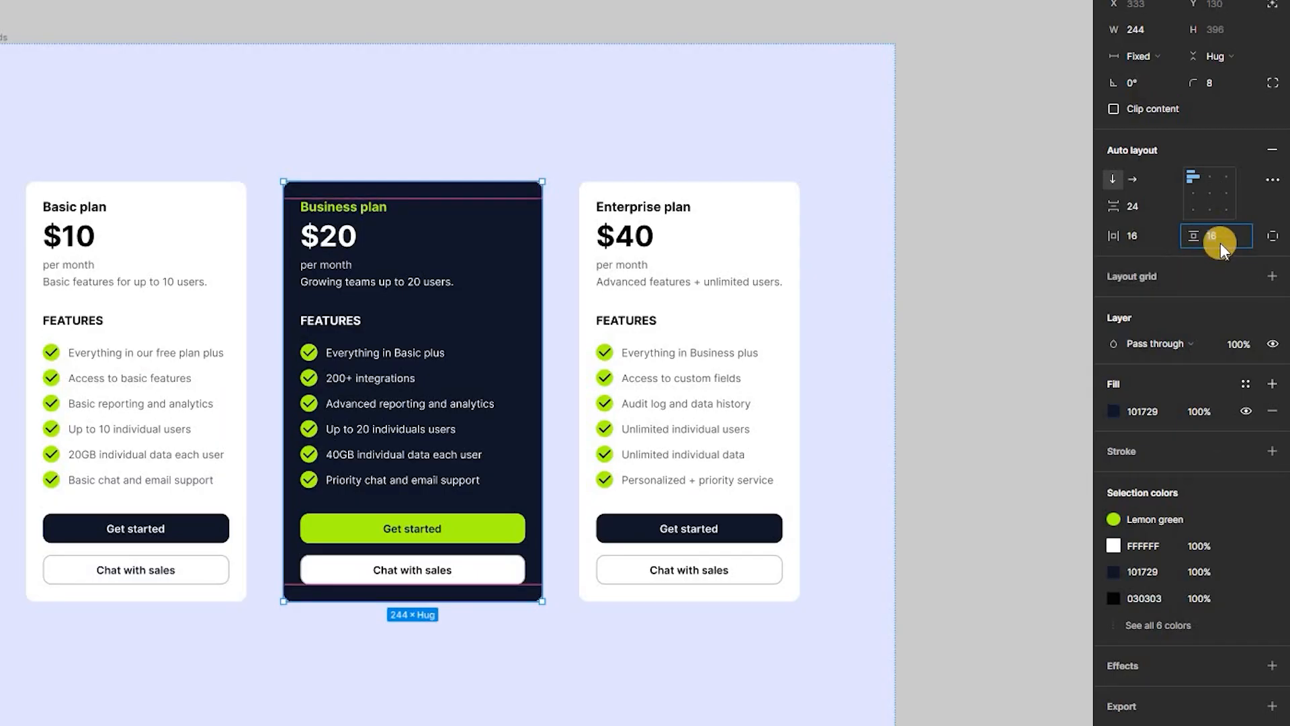
left_click(409, 328)
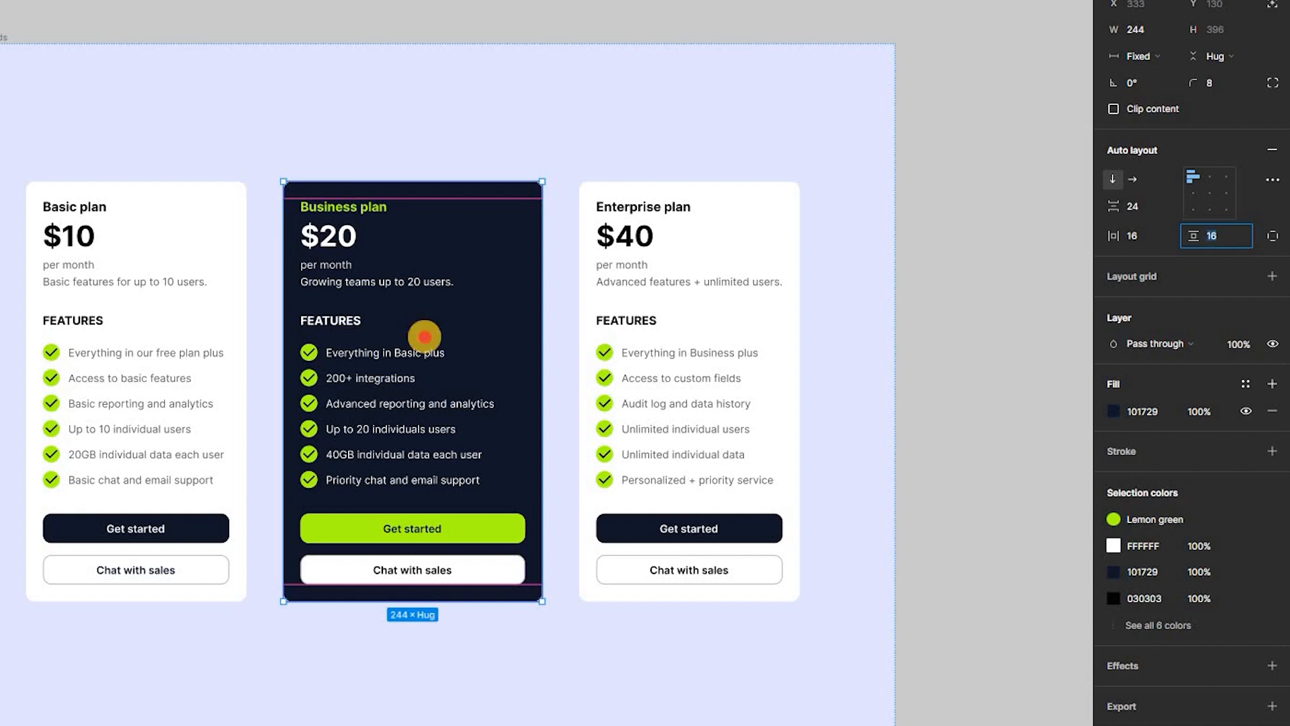
left_click_drag(425, 335, 436, 342)
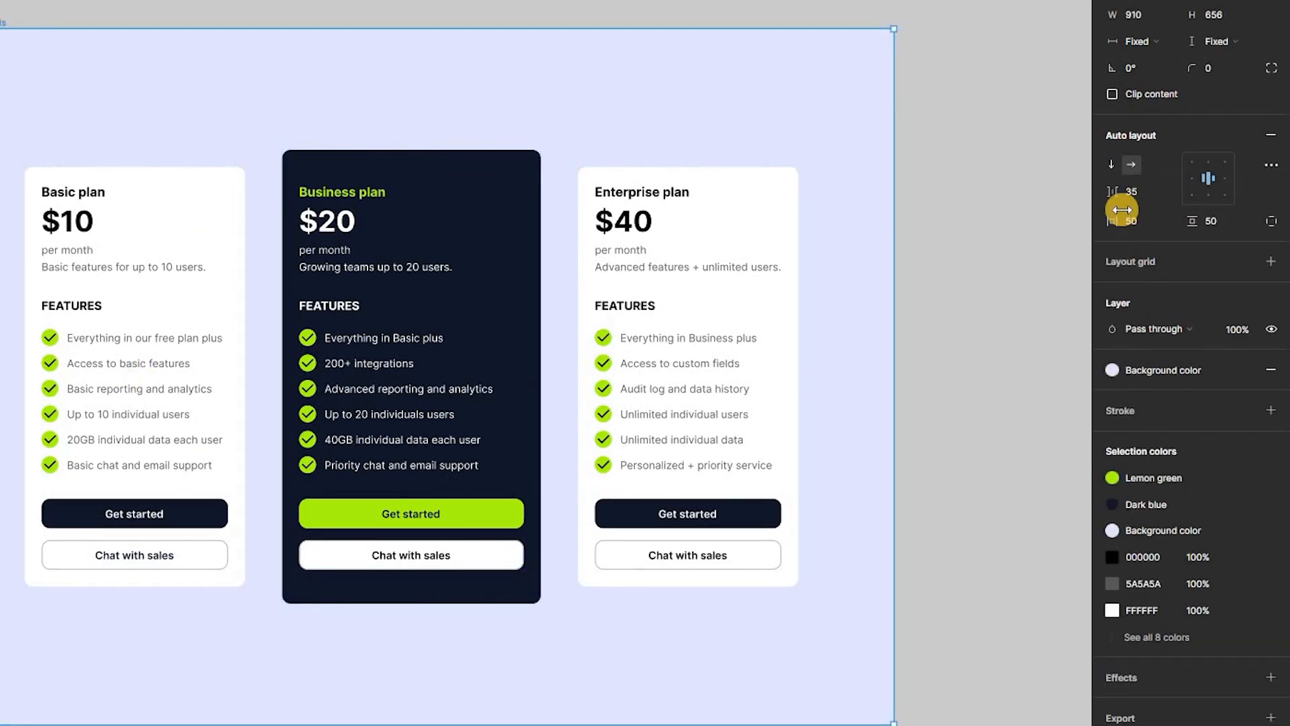
- Reduce the auto layout spacing between the three cards in the Pricing plan cards frame to about 23
left_click(1113, 195)
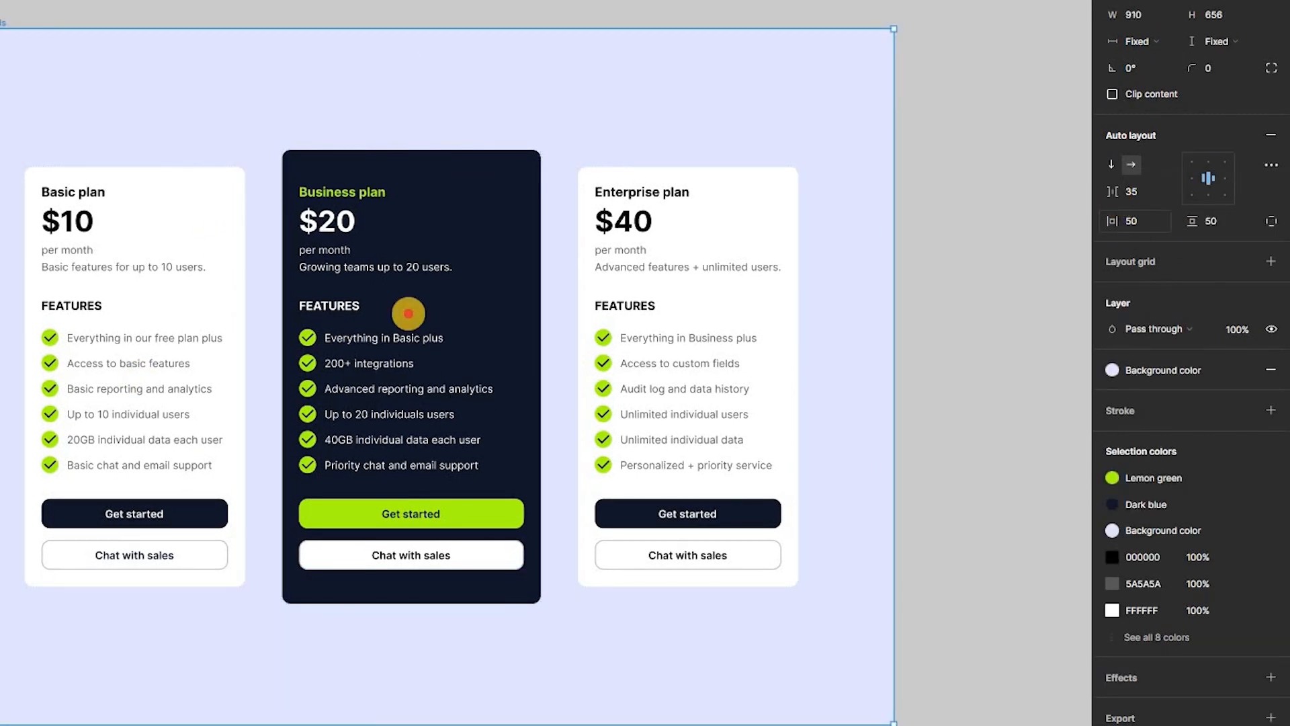
left_click_drag(394, 312, 386, 312)
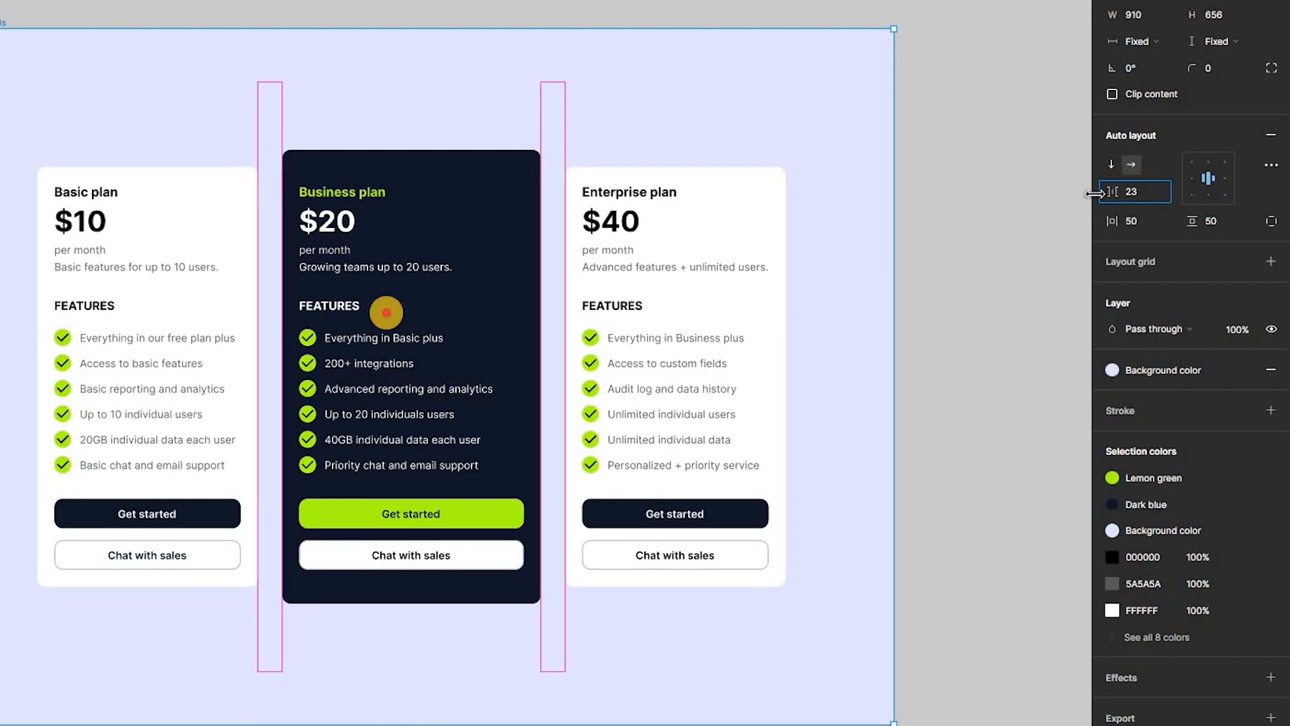
left_click(585, 363)
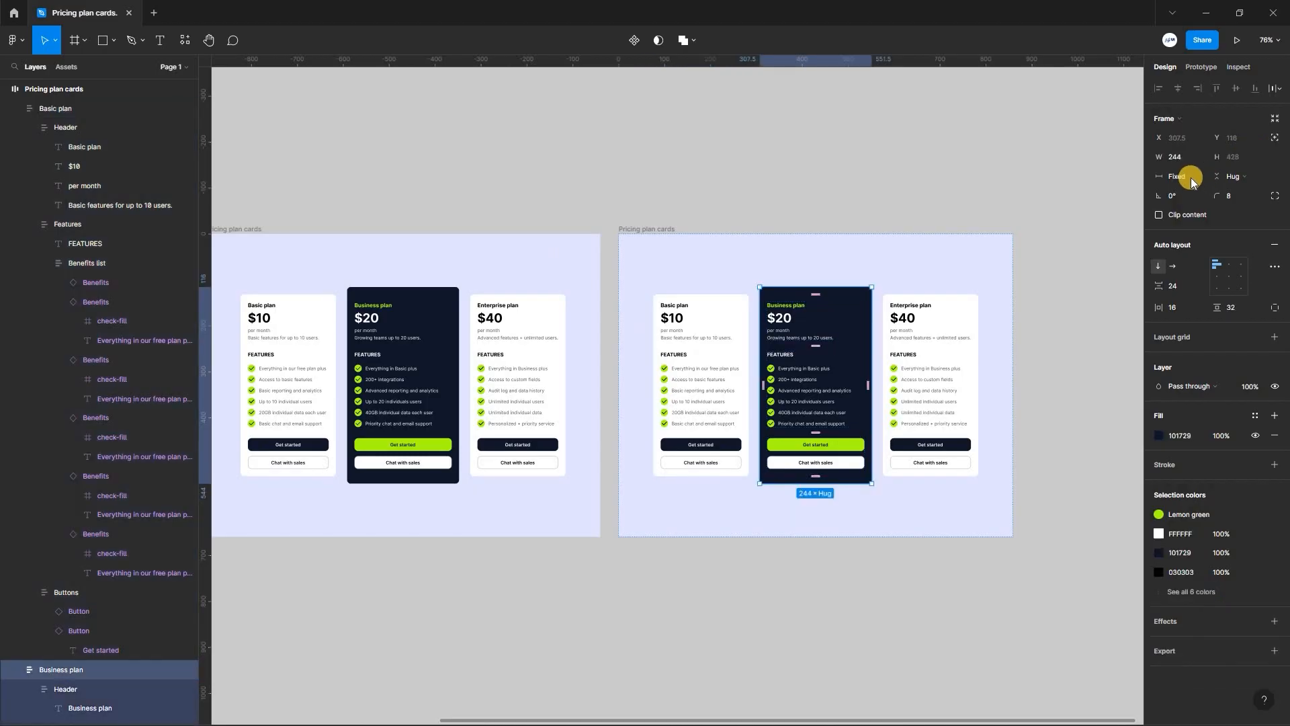
- Duplicate the Pricing plan cards frame and set the copy's Business plan card to Fill container width
left_click(1190, 177)
left_click(1207, 205)
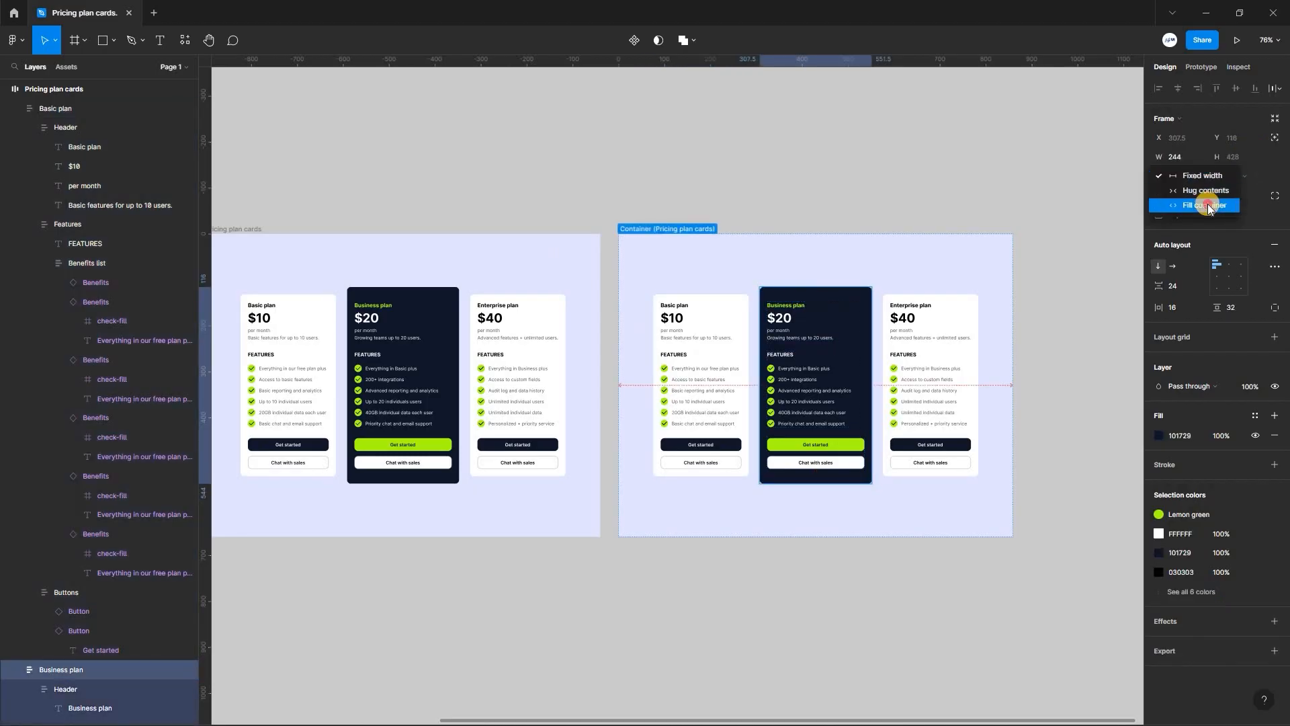
key("Escape")
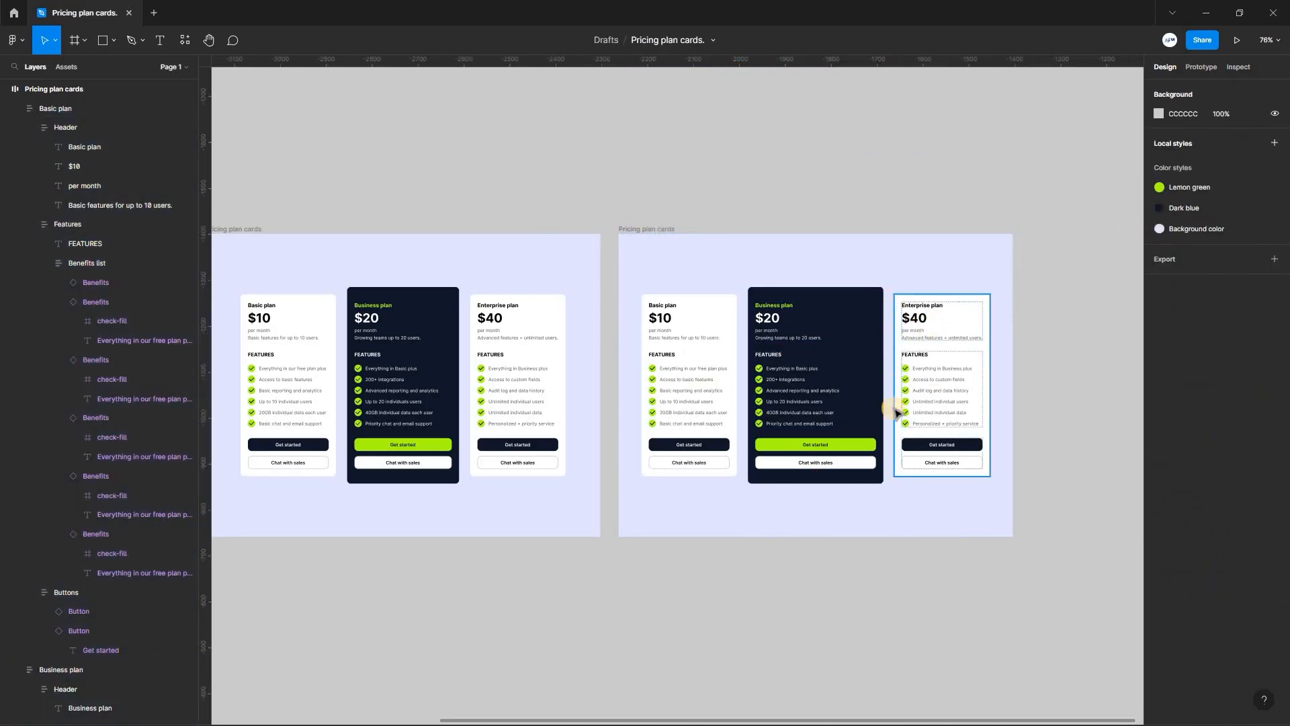
- Set the width of the Enterprise plan and Basic plan cards in the duplicated frame to Fill container
left_click(661, 233)
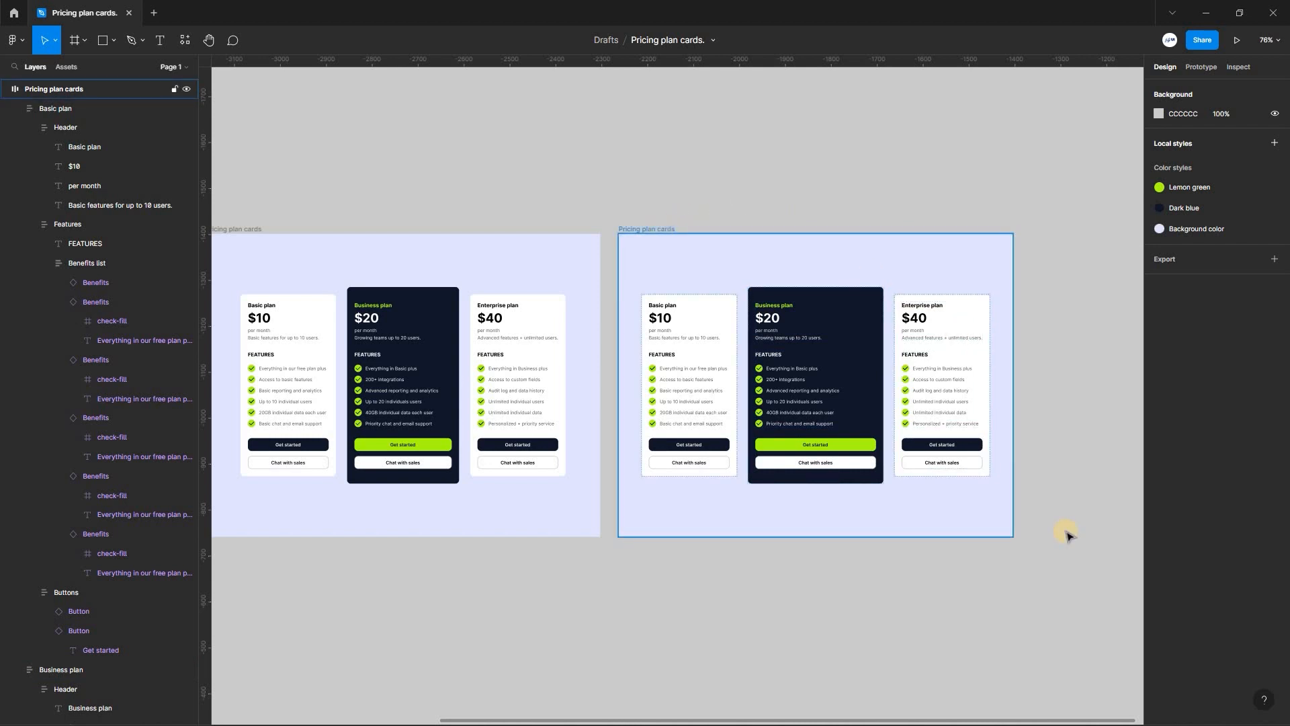
left_click(1188, 173)
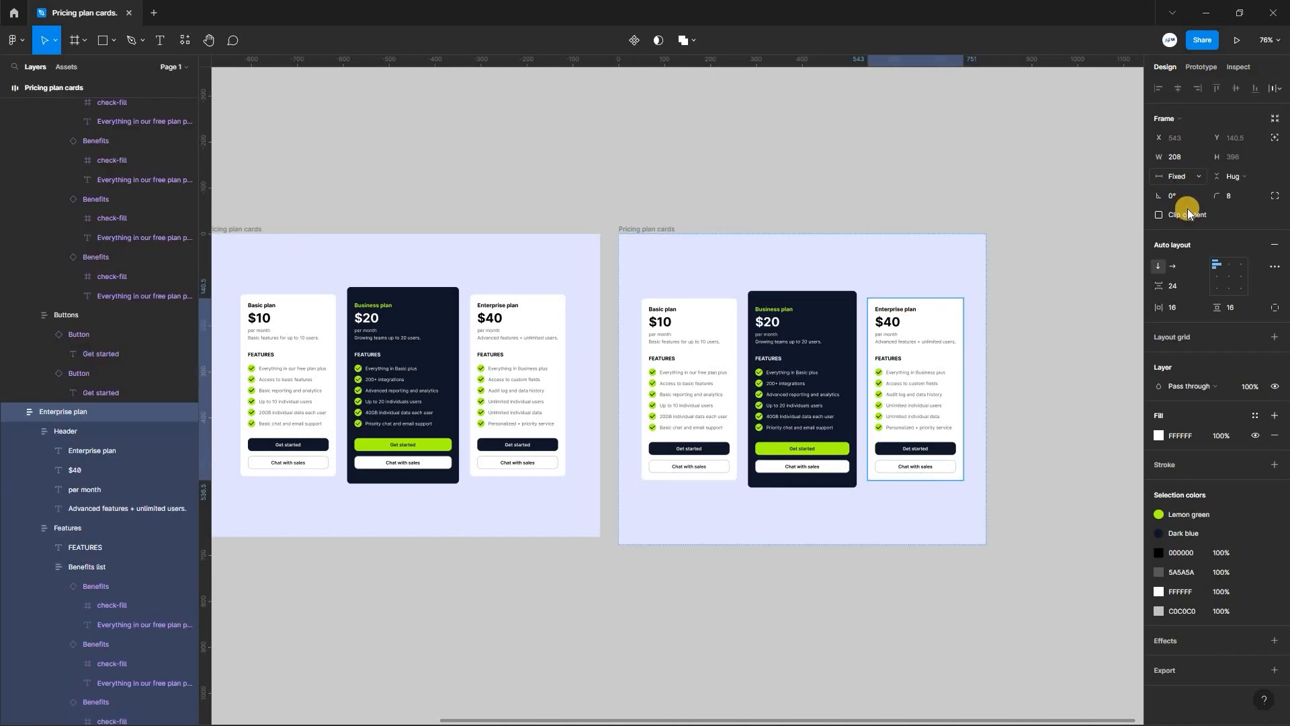
left_click(1188, 209)
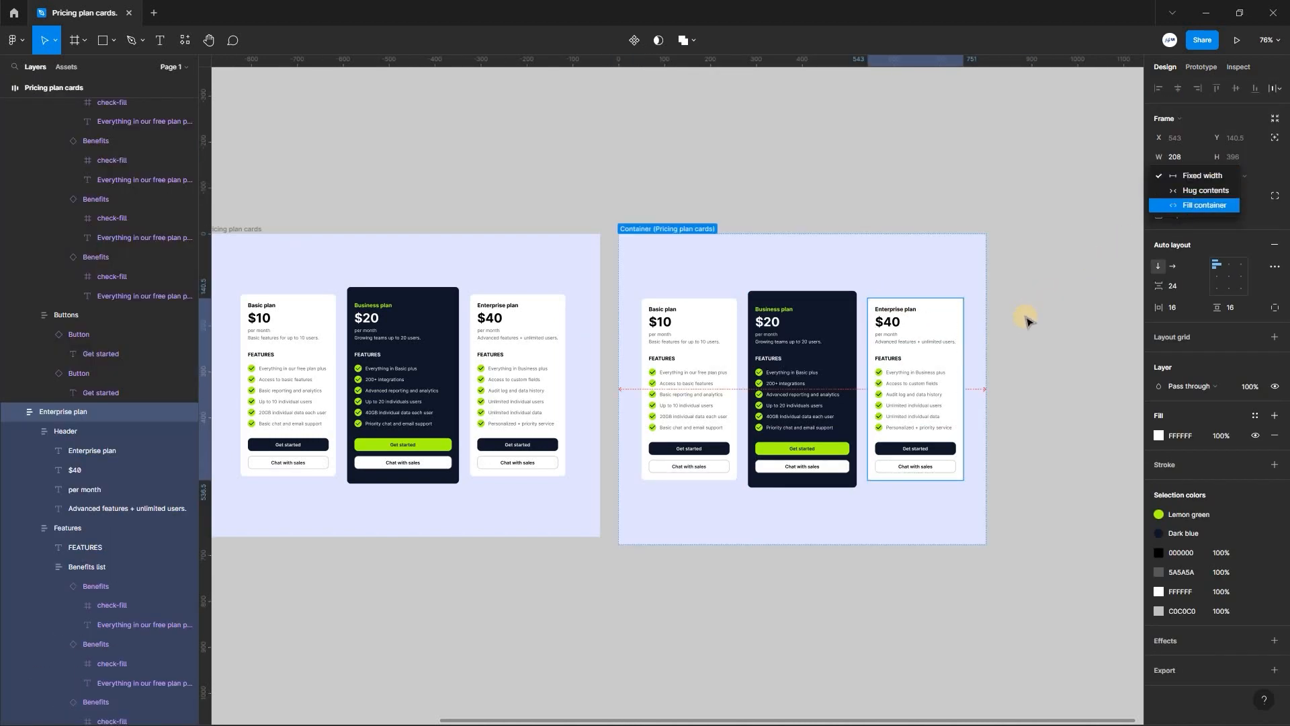
left_click(652, 296)
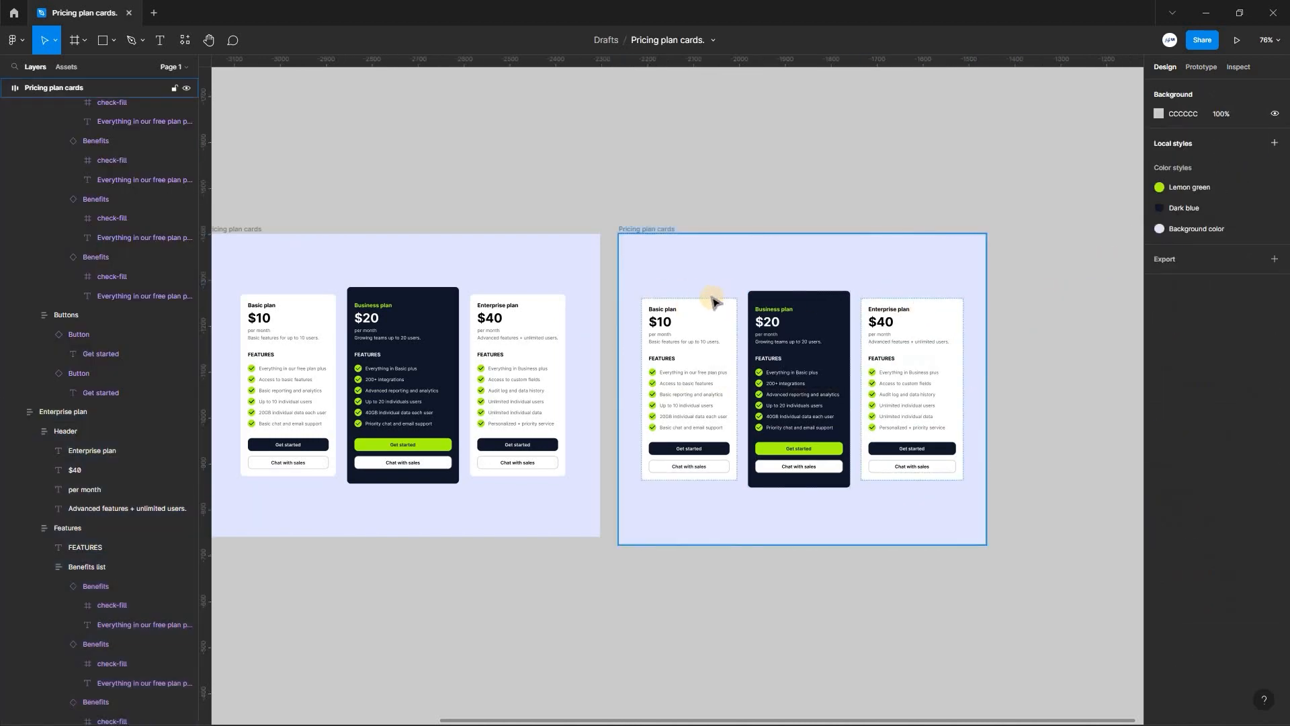
left_click(1186, 176)
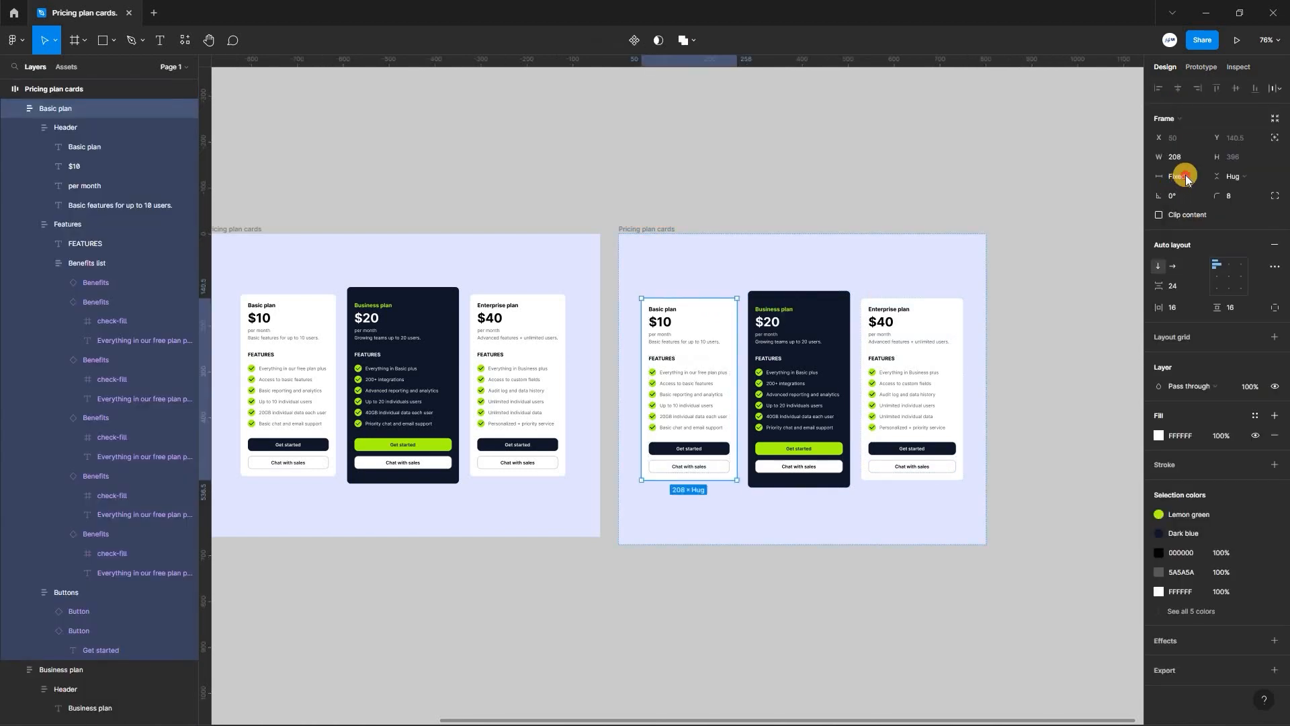
left_click(1190, 208)
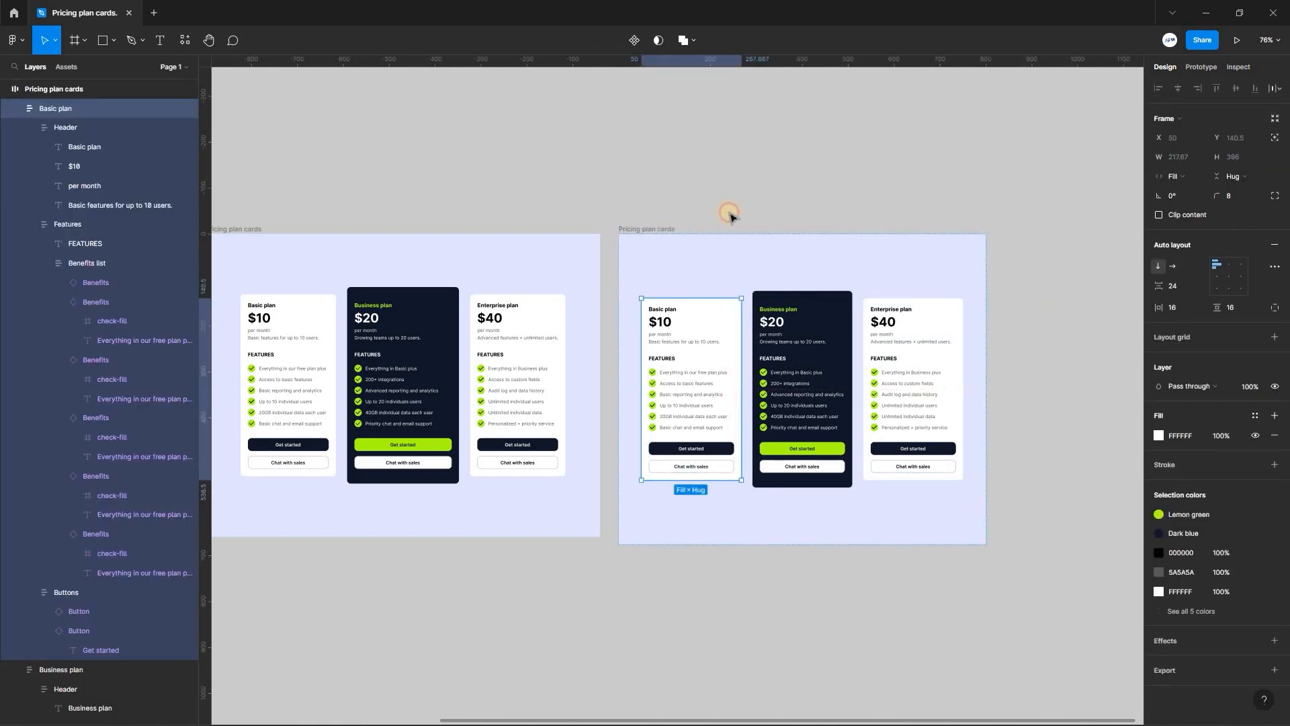
- Resize the duplicated Pricing plan cards frame from its corner to test how the filled cards respond
left_click(660, 228)
left_click_drag(986, 545, 989, 595)
scroll(968, 590, "up", 2)
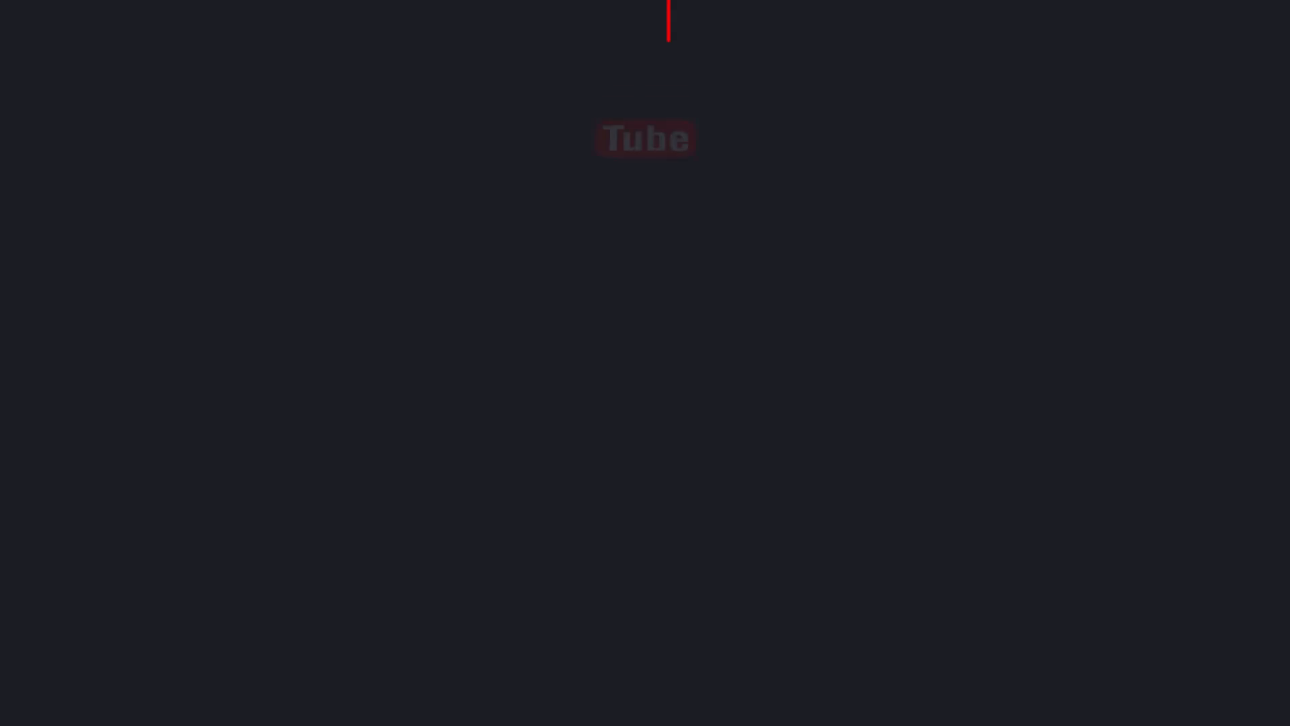